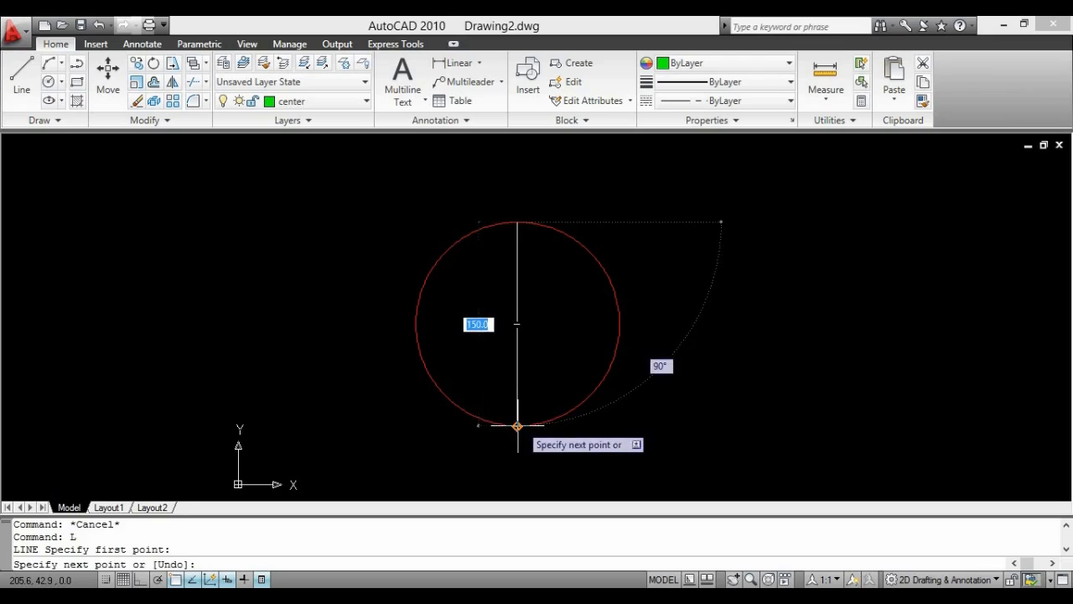
Finish the vertical diameter line and draw a horizontal line between the circle's left and right quadrants.
{"action": "key", "text": "Return"}
{"action": "key", "text": "Return"}
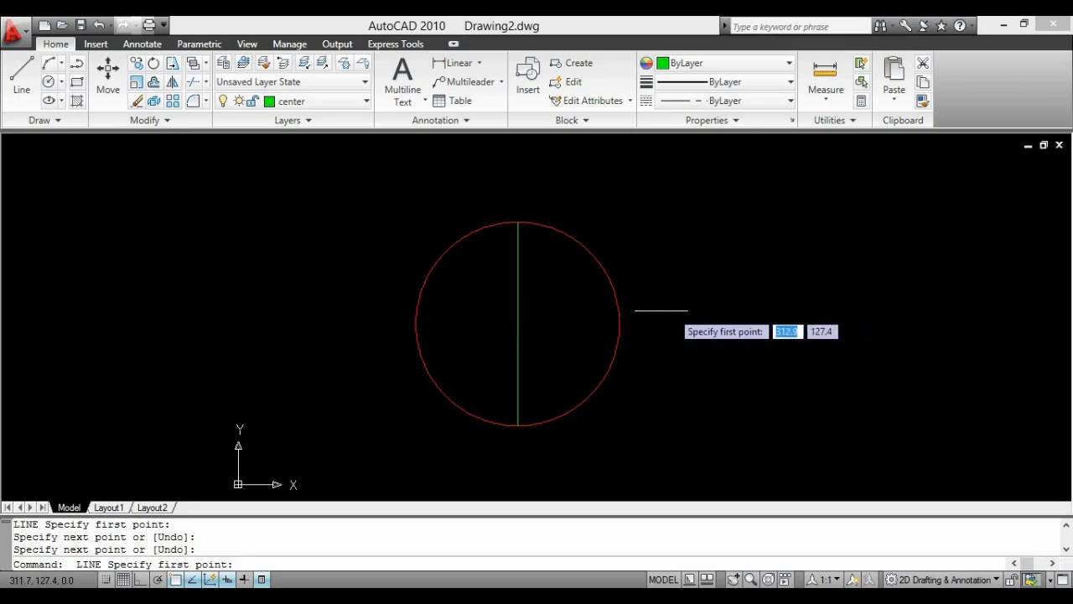
{"action": "left_click", "coordinate": [417, 324]}
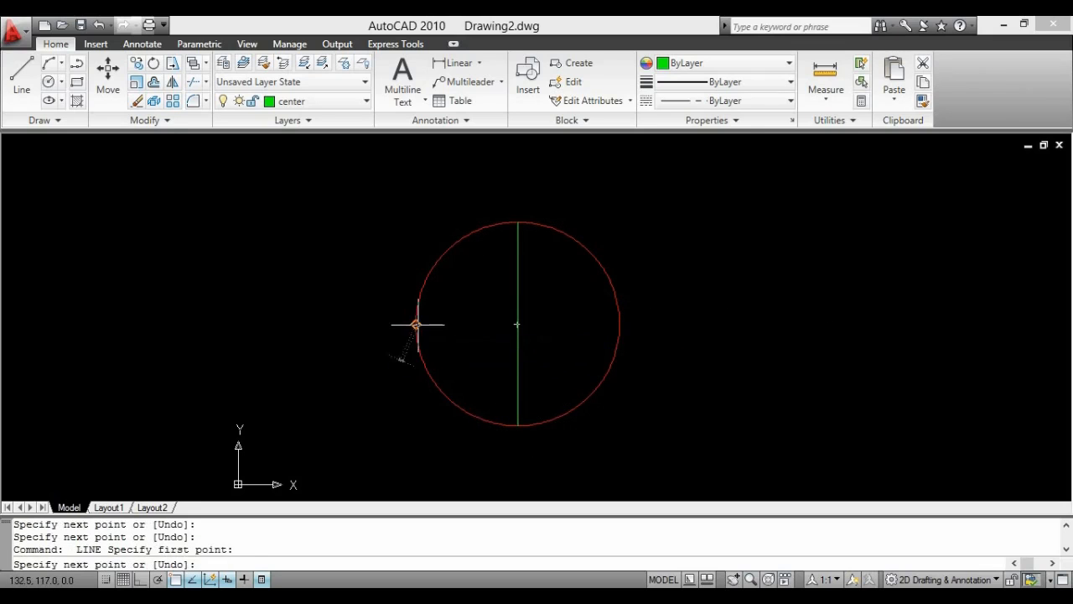
{"action": "left_click", "coordinate": [619, 323]}
{"action": "key", "text": "Escape"}
{"action": "middle_click_drag", "start_coordinate": [695, 285], "coordinate": [722, 286]}
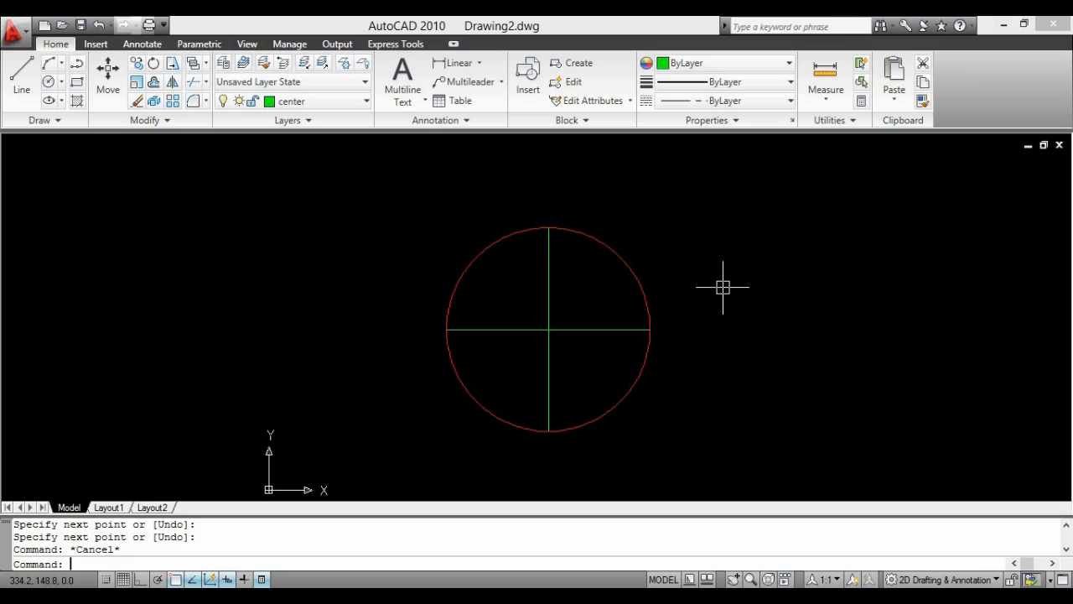
Set the linetype scale of the vertical centre line to 10.
{"action": "double_click", "coordinate": [550, 289]}
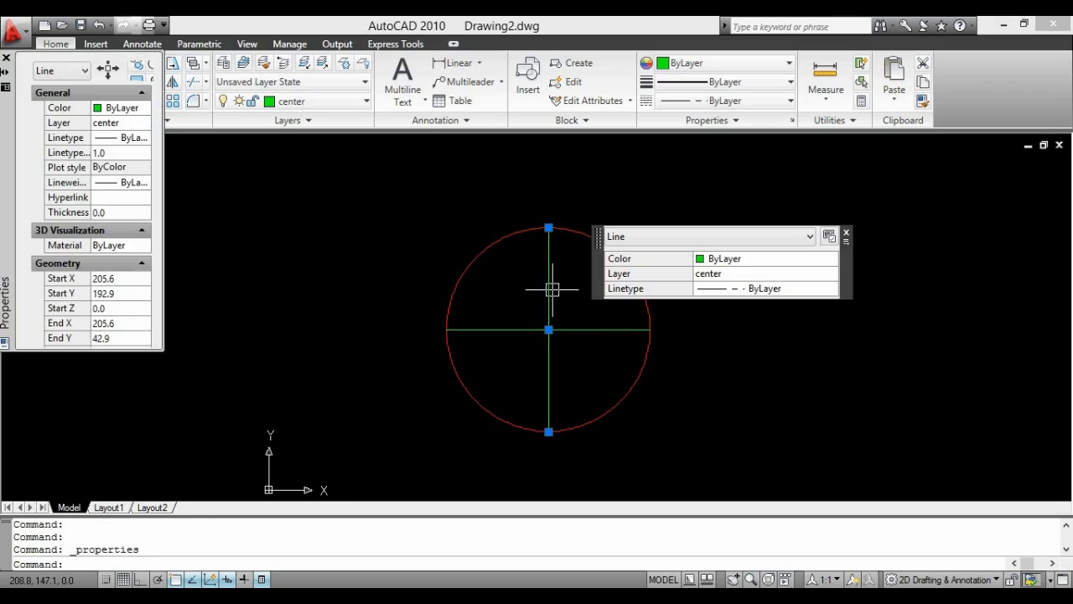
{"action": "left_click", "coordinate": [113, 154]}
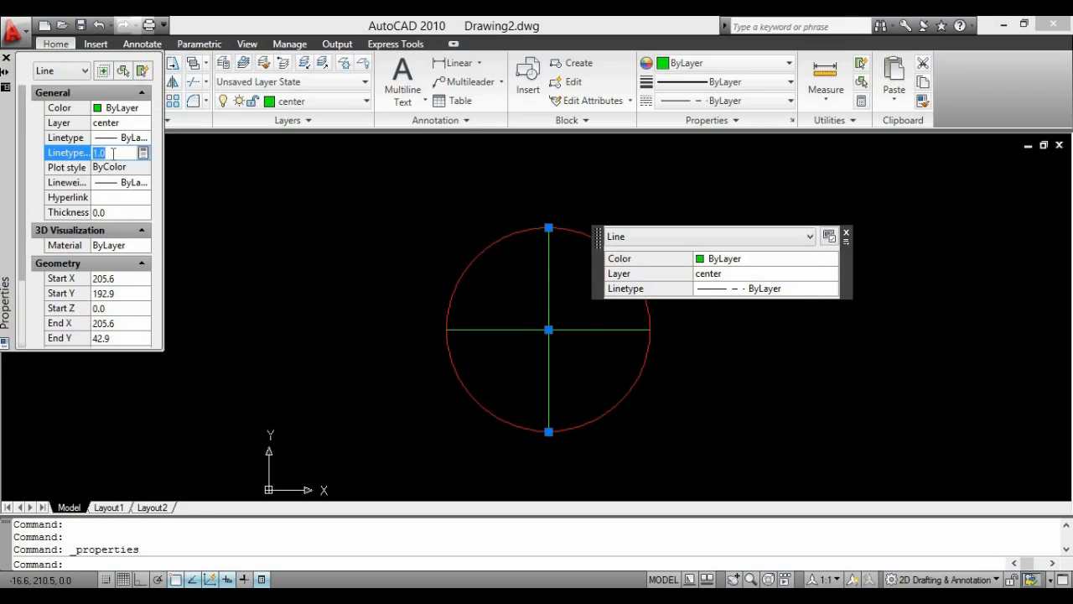
{"action": "type", "text": "10"}
{"action": "key", "text": "Return"}
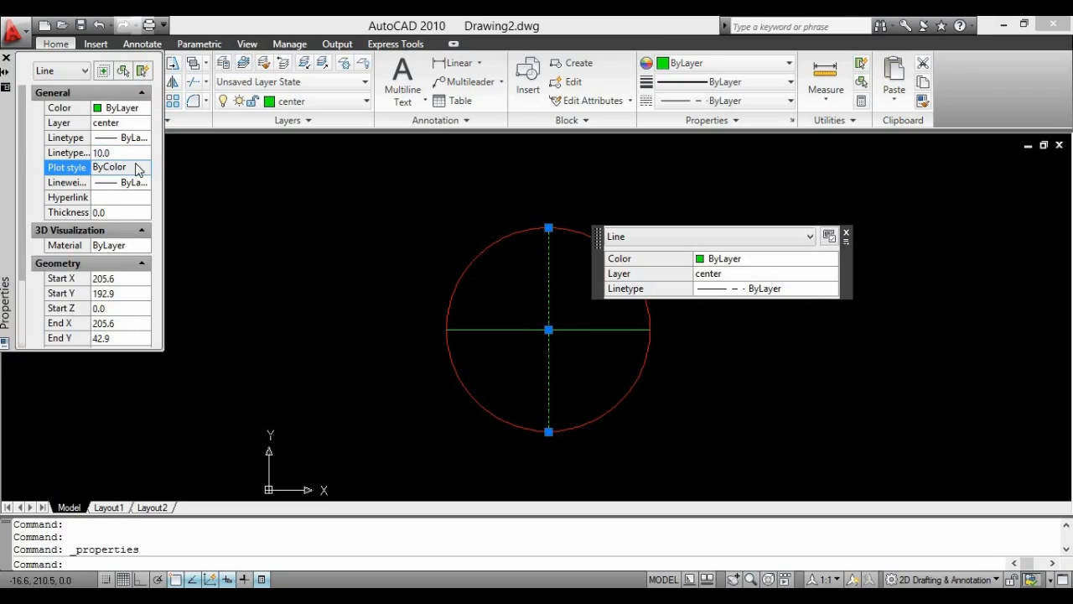
{"action": "key", "text": "Escape"}
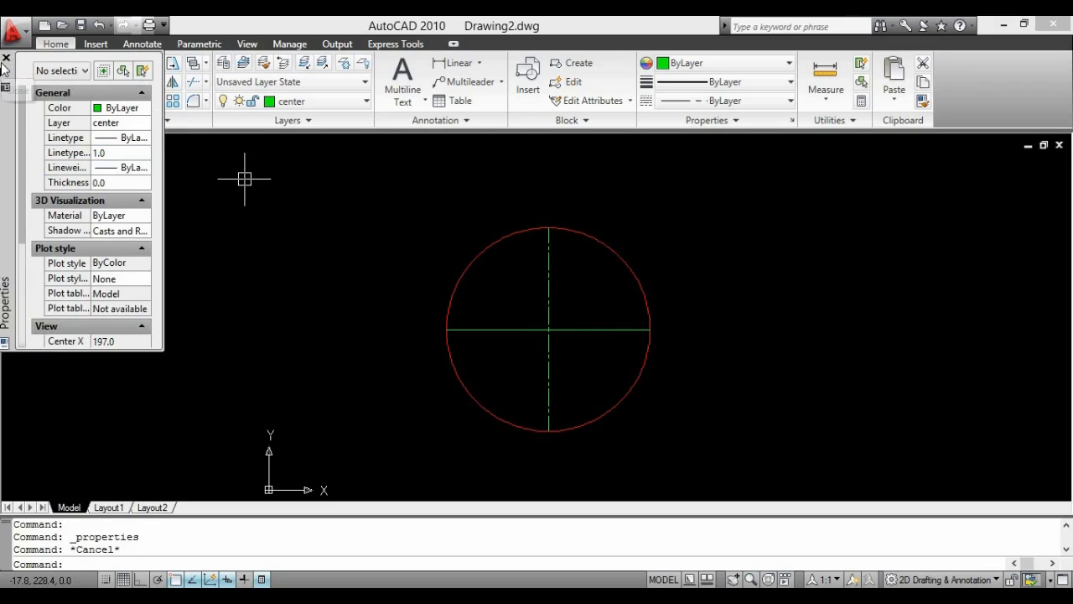
{"action": "left_click", "coordinate": [6, 57]}
Match the horizontal centre line's properties to those of the vertical centre line.
{"action": "scroll", "coordinate": [639, 321], "scroll_direction": "up", "scroll_amount": 1}
{"action": "key", "text": "Escape"}
{"action": "key", "text": "Escape"}
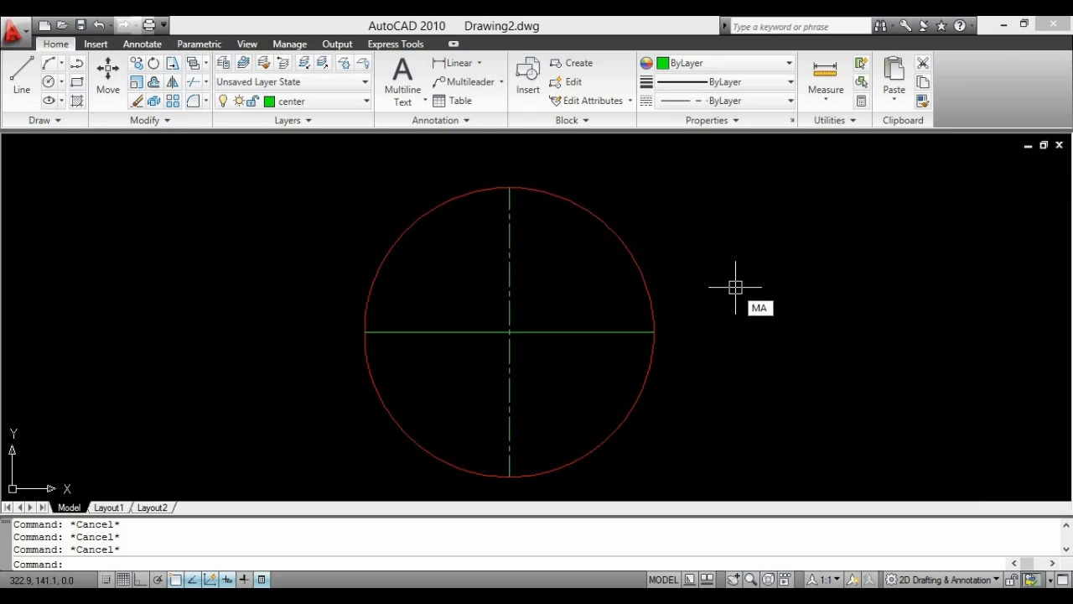
{"action": "key", "text": "Return"}
{"action": "left_click", "coordinate": [509, 288]}
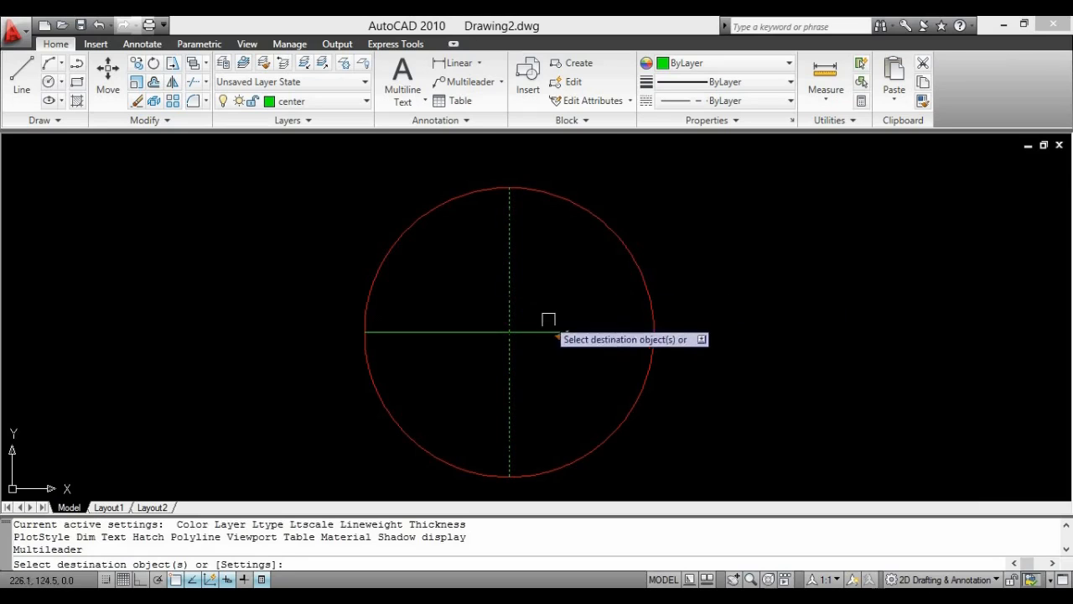
{"action": "left_click", "coordinate": [555, 328]}
{"action": "key", "text": "Escape"}
{"action": "middle_click_drag", "start_coordinate": [711, 270], "coordinate": [684, 259]}
{"action": "key", "text": "Escape"}
{"action": "key", "text": "Escape"}
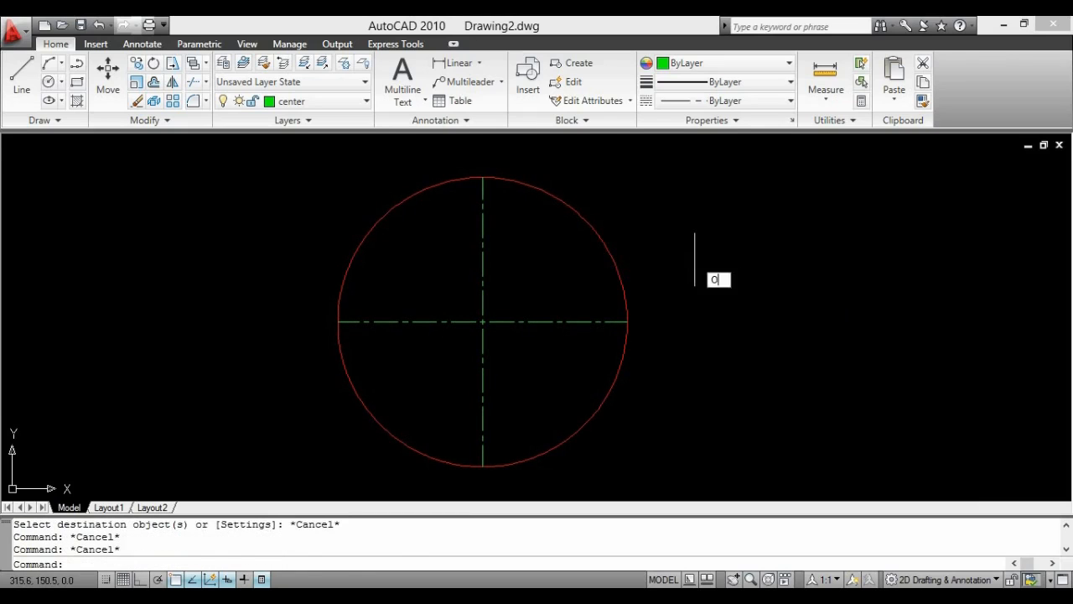
Offset the circle outward by 3.
{"action": "type", "text": "O"}
{"action": "key", "text": "Return"}
{"action": "key", "text": "Escape"}
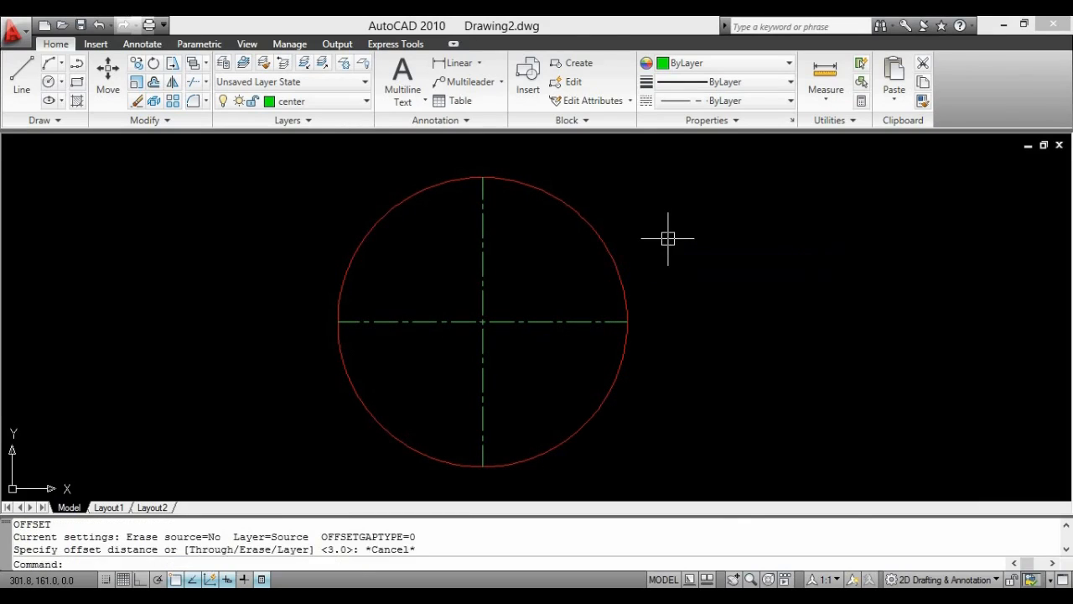
{"action": "key", "text": "Return"}
{"action": "type", "text": "3"}
{"action": "key", "text": "Return"}
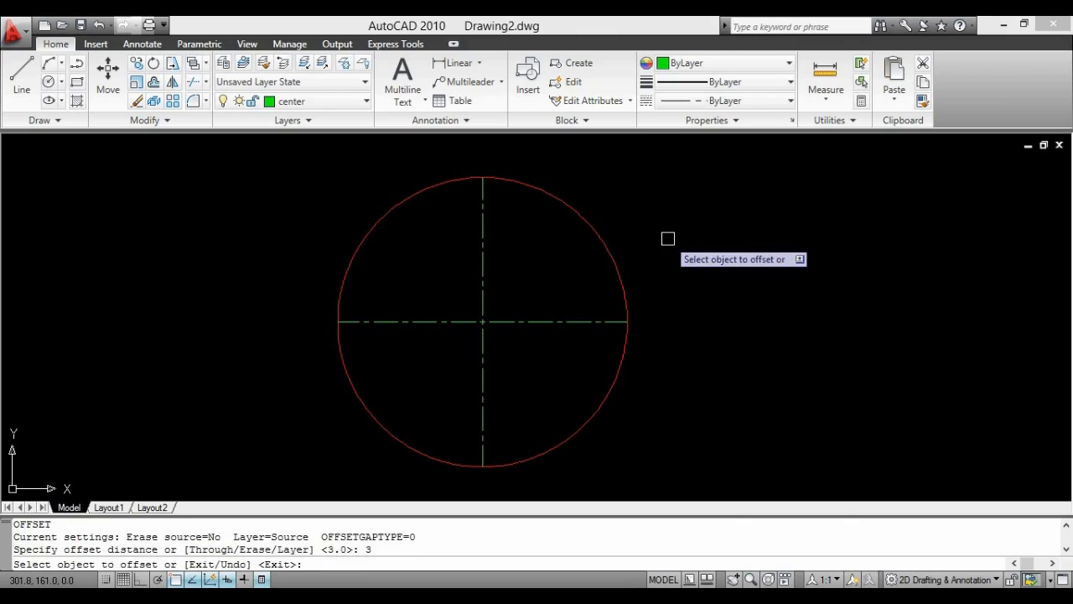
{"action": "left_click", "coordinate": [597, 235]}
{"action": "left_click", "coordinate": [695, 226]}
{"action": "key", "text": "Escape"}
{"action": "key", "text": "Escape"}
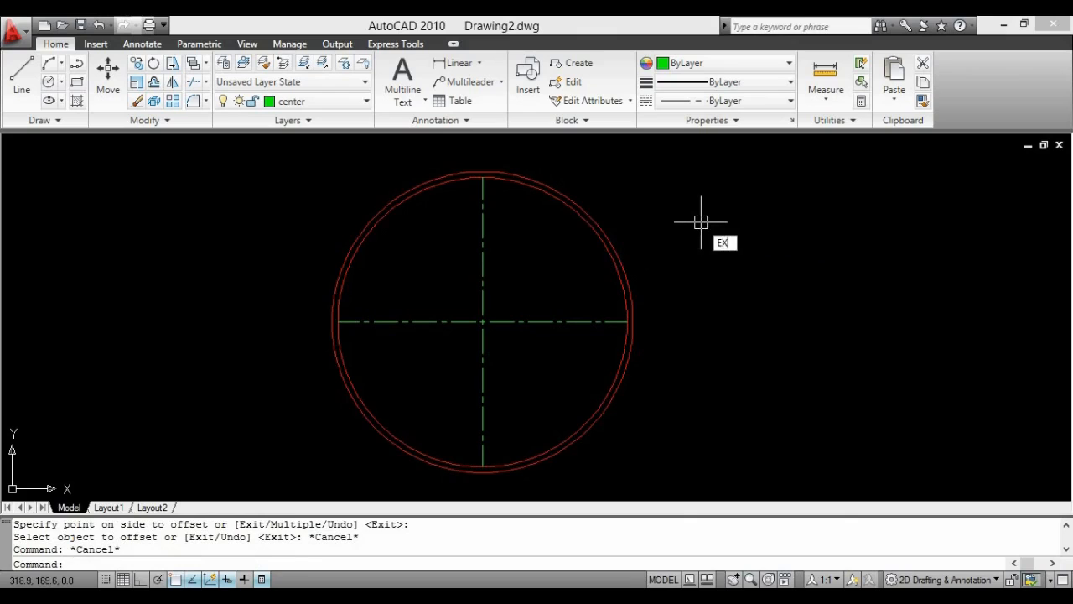
Extend both ends of the vertical and horizontal centre lines to the outer circle.
{"action": "key", "text": "Return"}
{"action": "key", "text": "Return"}
{"action": "left_click", "coordinate": [528, 245]}
{"action": "left_click", "coordinate": [440, 241]}
{"action": "left_click", "coordinate": [590, 289]}
{"action": "left_click", "coordinate": [571, 366]}
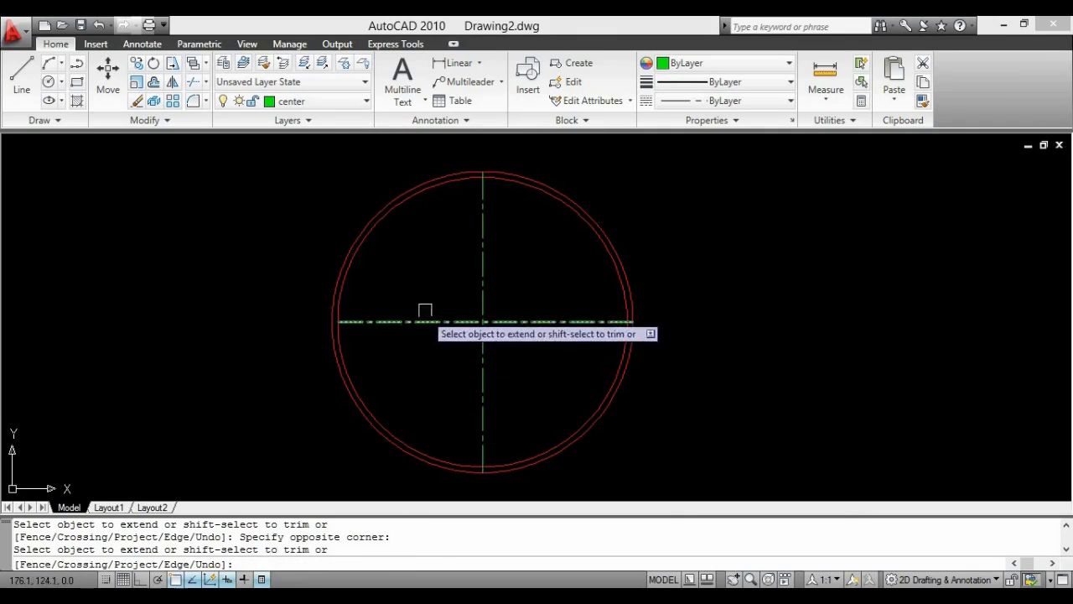
{"action": "key", "text": "Escape"}
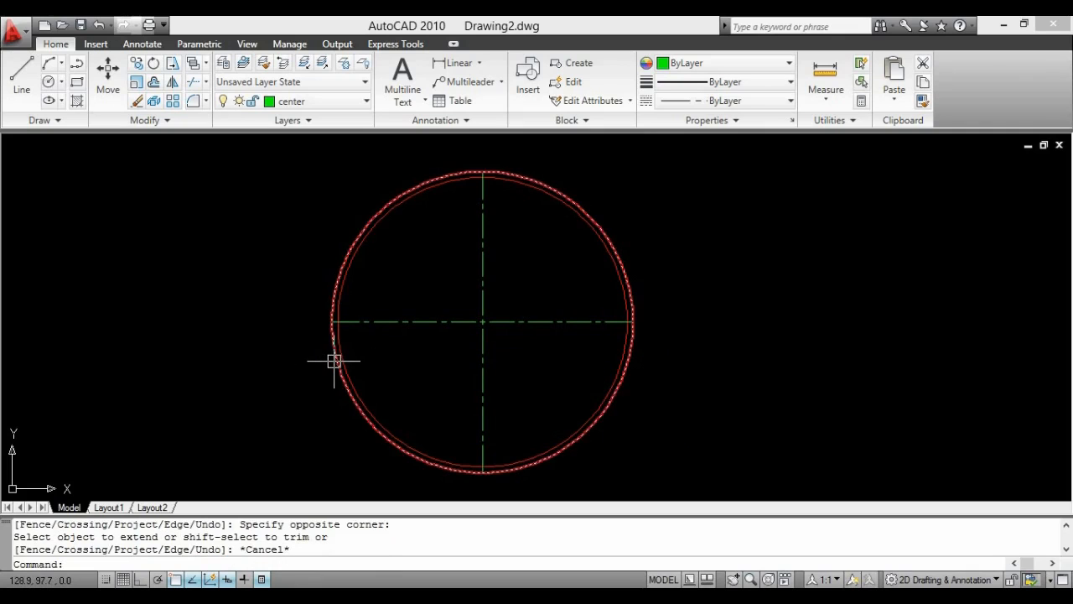
Delete the outer offset circle.
{"action": "left_click", "coordinate": [333, 361]}
{"action": "key", "text": "Delete"}
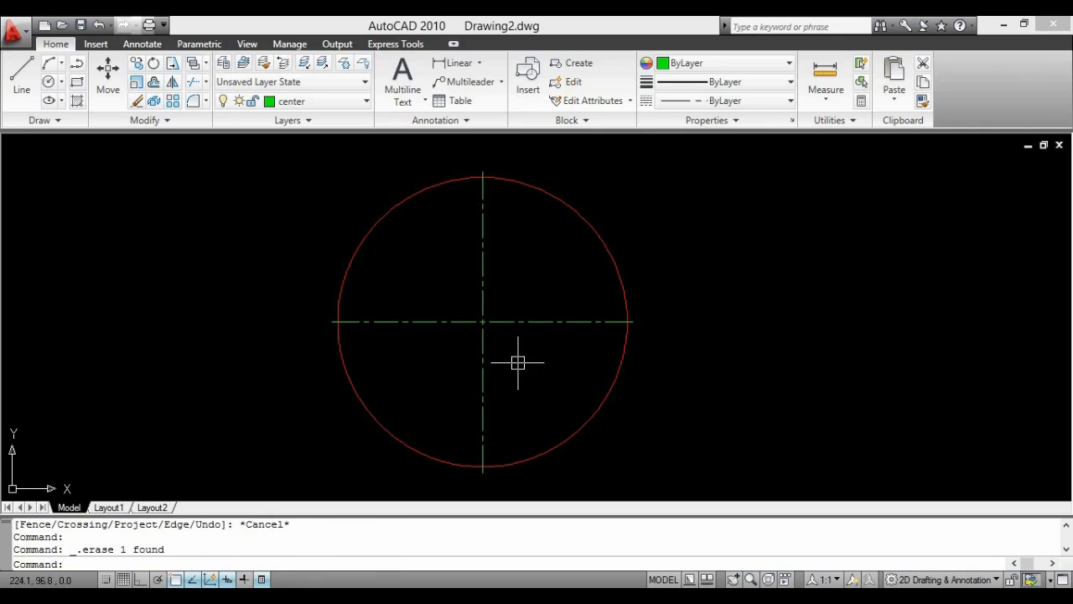
{"action": "middle_click_drag", "start_coordinate": [518, 362], "coordinate": [538, 369]}
{"action": "key", "text": "Escape"}
{"action": "key", "text": "Escape"}
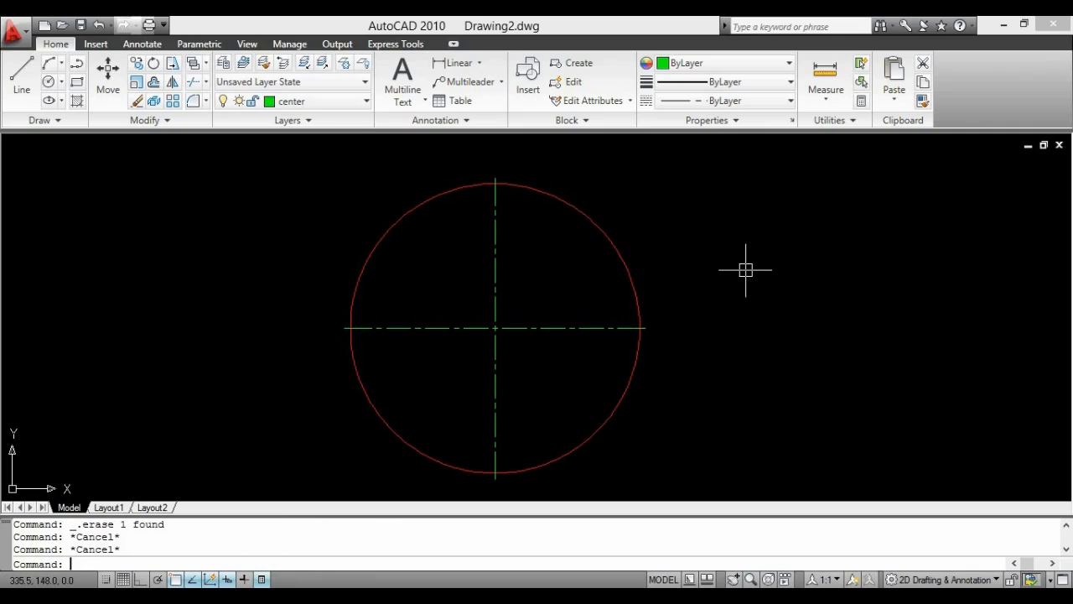
Offset the vertical centre line 22 to its right.
{"action": "type", "text": "O"}
{"action": "key", "text": "Return"}
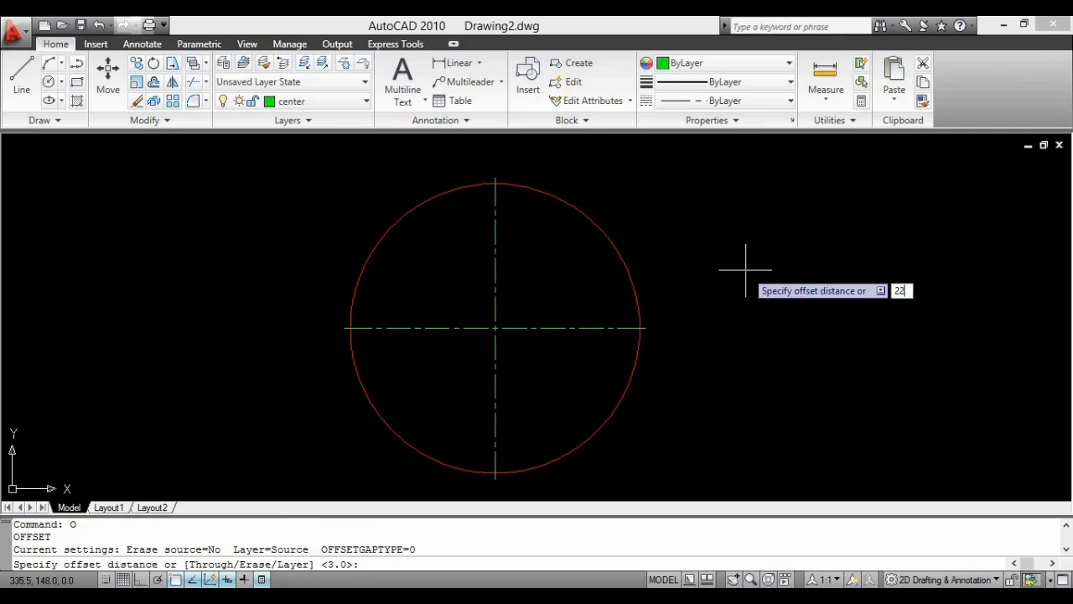
{"action": "type", "text": "22"}
{"action": "key", "text": "Return"}
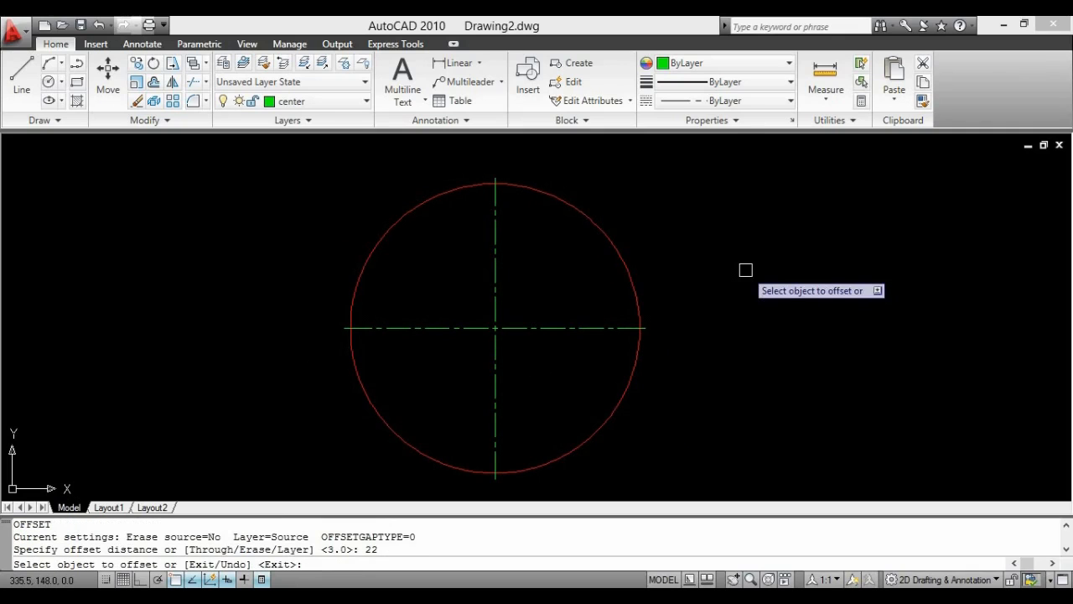
{"action": "left_click", "coordinate": [495, 243]}
{"action": "left_click", "coordinate": [570, 252]}
{"action": "key", "text": "Escape"}
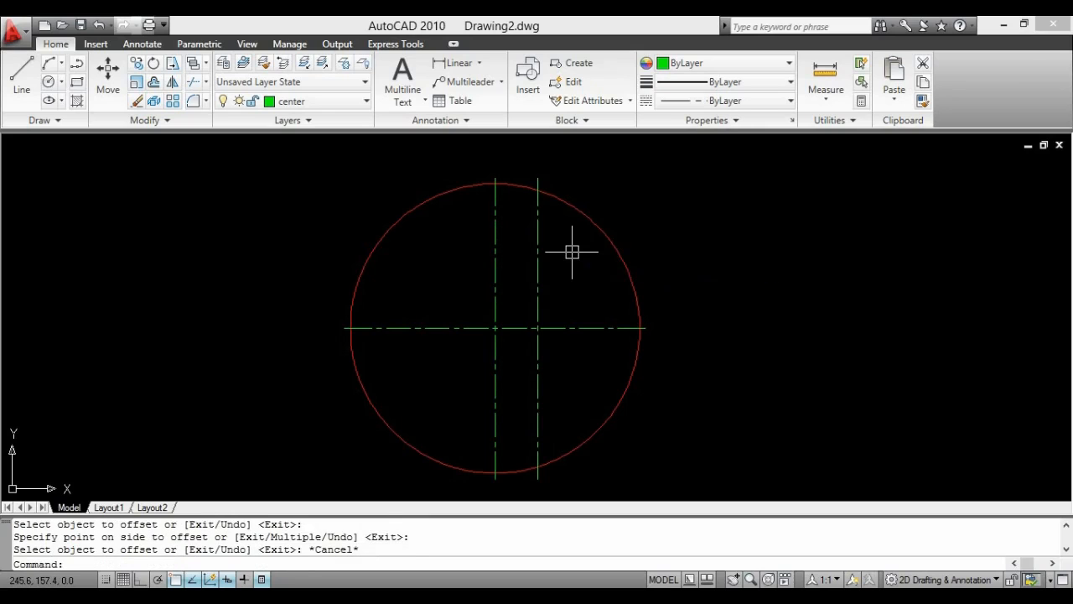
Match the properties of the offset vertical line to those of the red circle.
{"action": "type", "text": "MA"}
{"action": "key", "text": "Return"}
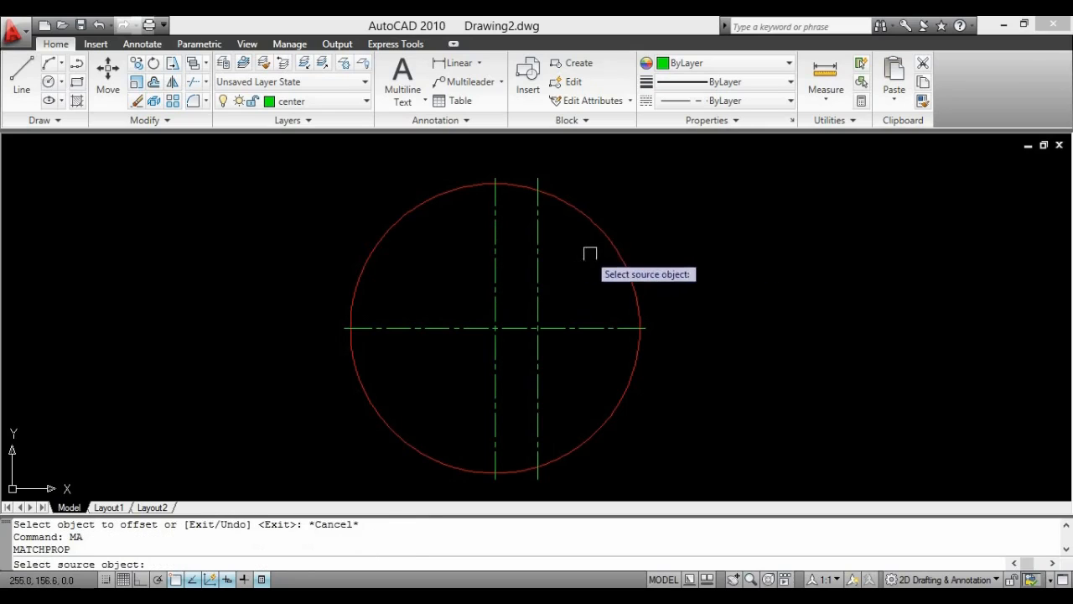
{"action": "left_click", "coordinate": [616, 260]}
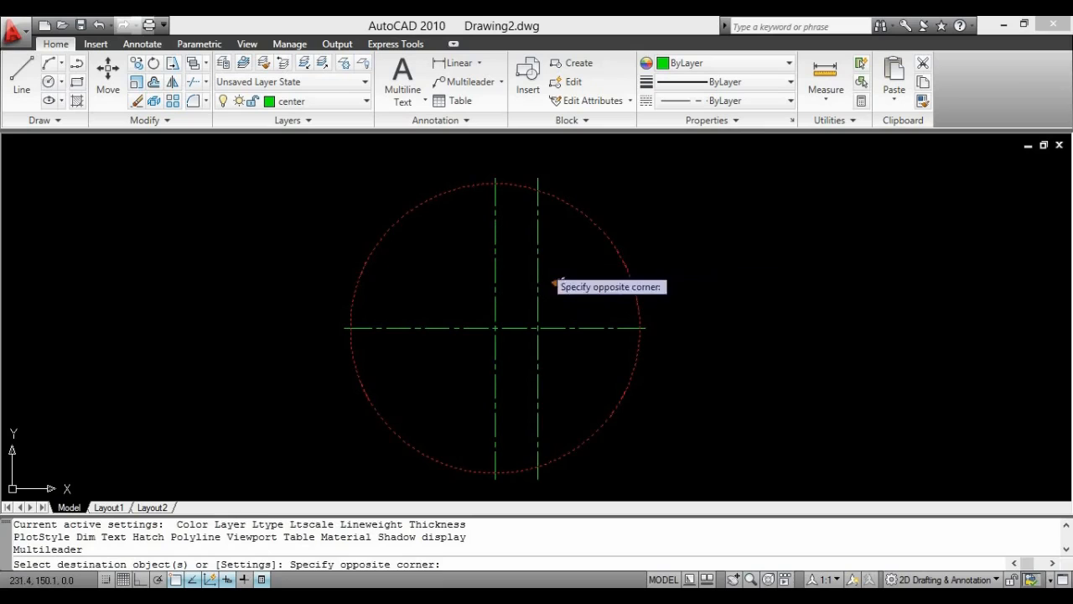
{"action": "left_click", "coordinate": [562, 258]}
{"action": "middle_click_drag", "start_coordinate": [572, 263], "coordinate": [550, 270]}
{"action": "key", "text": "Escape"}
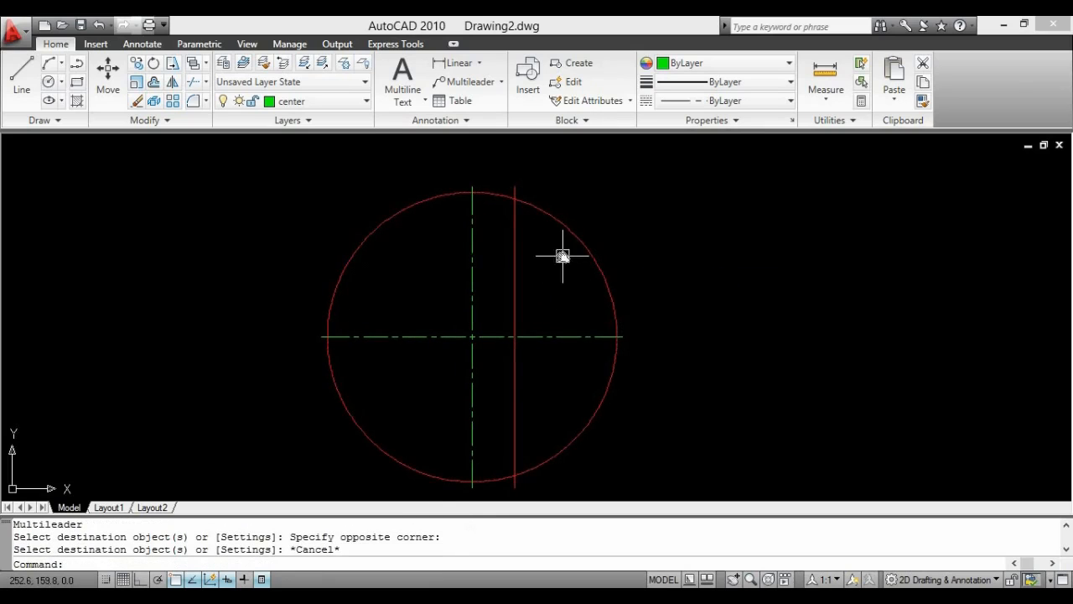
{"action": "key", "text": "Escape"}
{"action": "key", "text": "Escape"}
{"action": "key", "text": "Escape"}
Offset the red vertical line 10 to its right.
{"action": "type", "text": "O"}
{"action": "key", "text": "Return"}
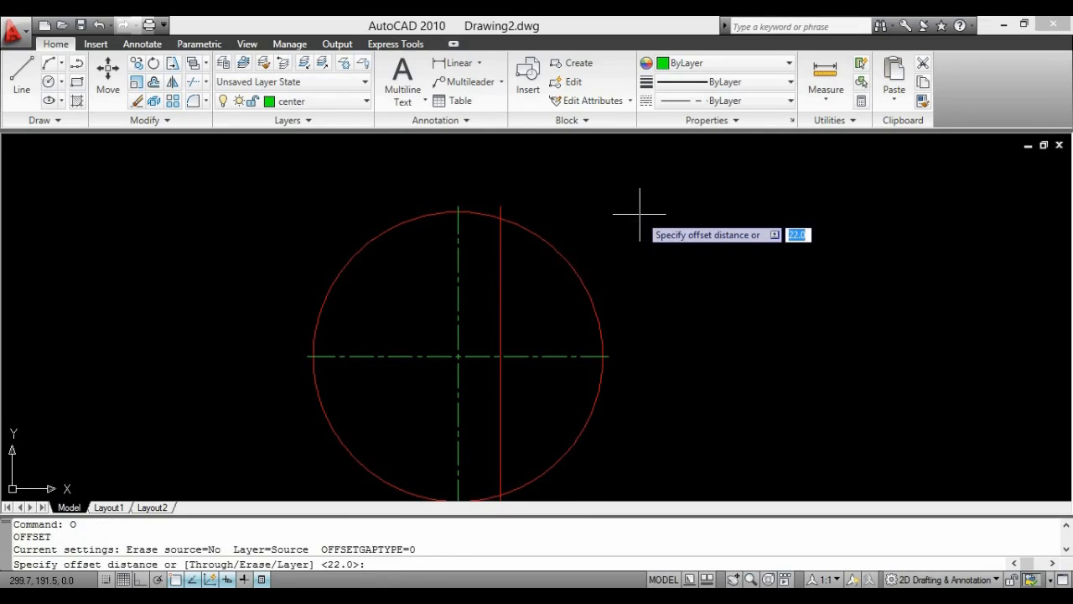
{"action": "key", "text": "Return"}
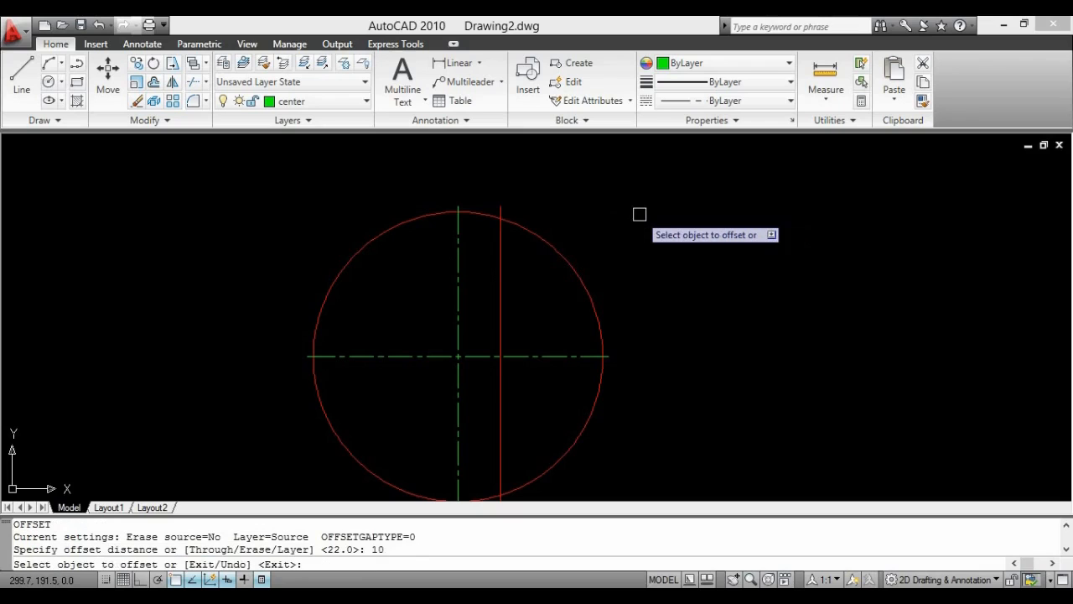
{"action": "left_click", "coordinate": [520, 278]}
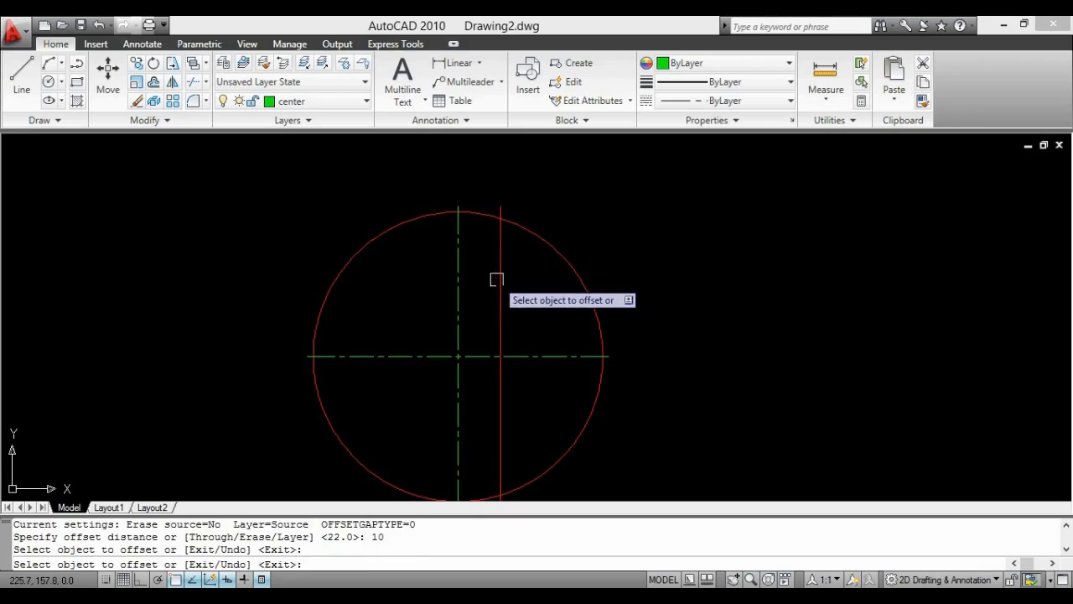
{"action": "left_click", "coordinate": [496, 279]}
{"action": "left_click", "coordinate": [554, 281]}
{"action": "key", "text": "Escape"}
{"action": "scroll", "coordinate": [540, 296], "scroll_direction": "up", "scroll_amount": 2}
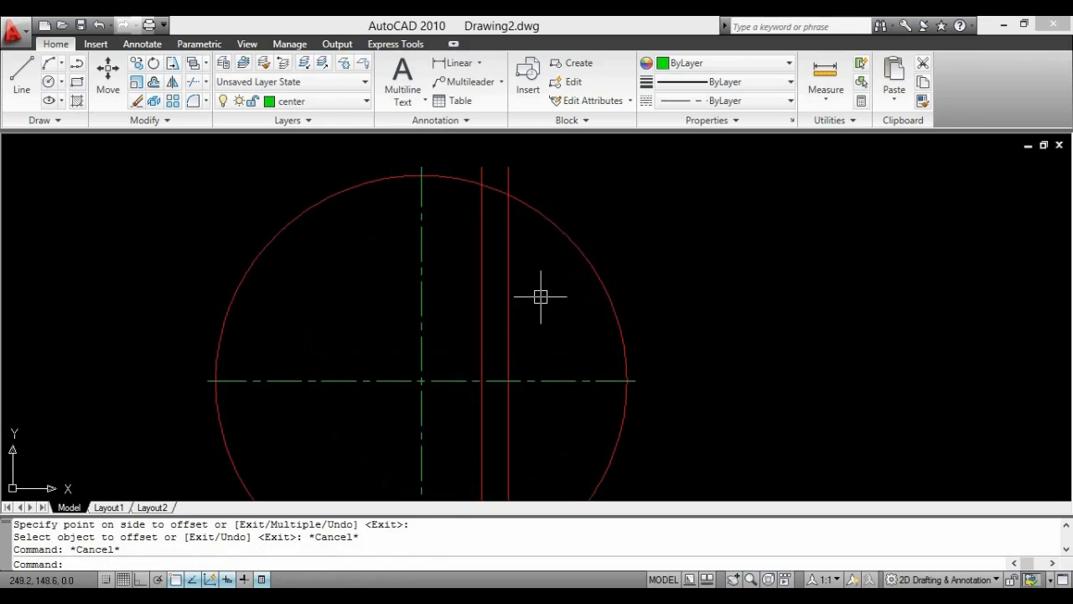
{"action": "key", "text": "Escape"}
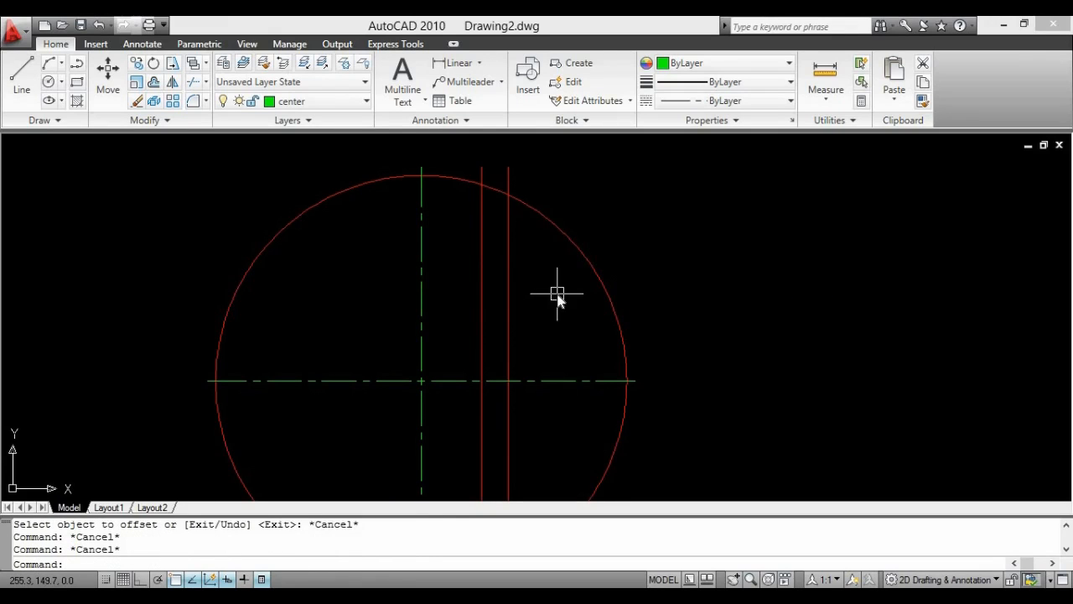
With Ortho on, draw a horizontal line about 83 long rightward from the upper intersection of the circle and the inner red vertical line.
{"action": "type", "text": "L"}
{"action": "key", "text": "Return"}
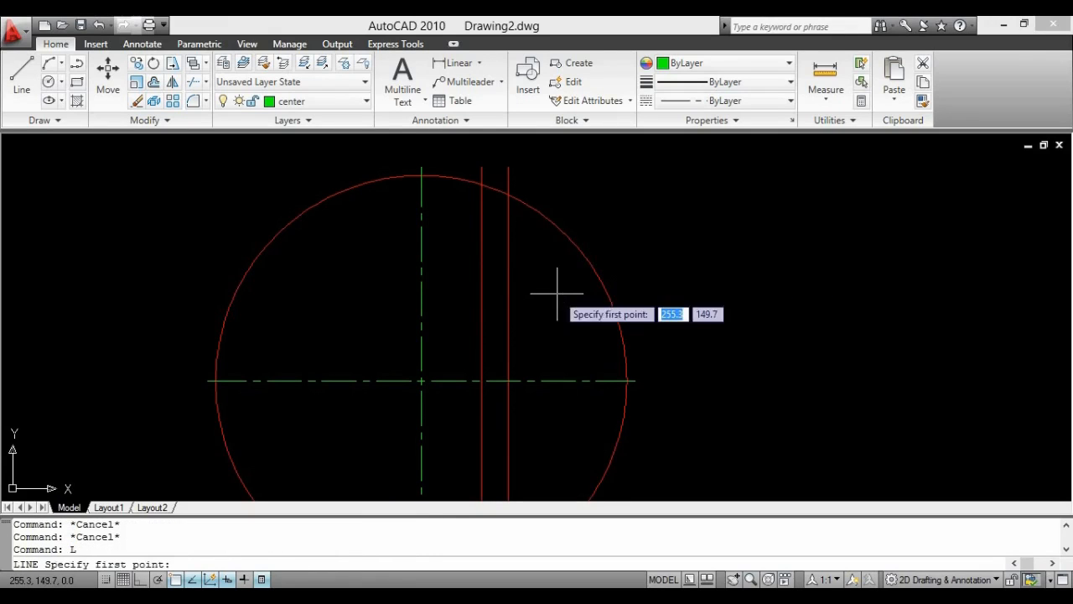
{"action": "left_click", "coordinate": [481, 184]}
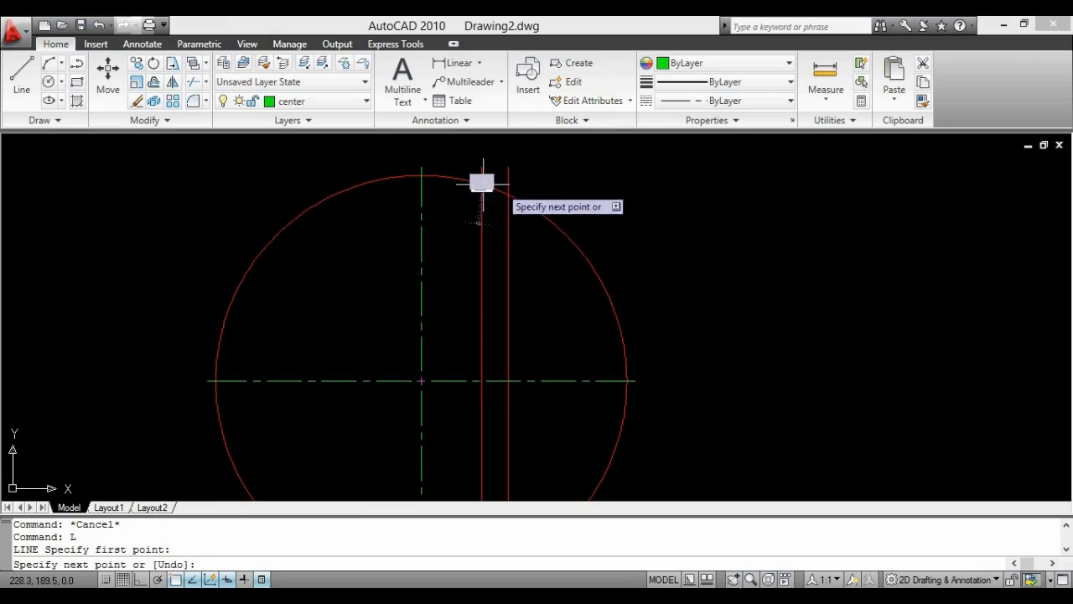
{"action": "key", "text": "F8"}
{"action": "left_click", "coordinate": [710, 184]}
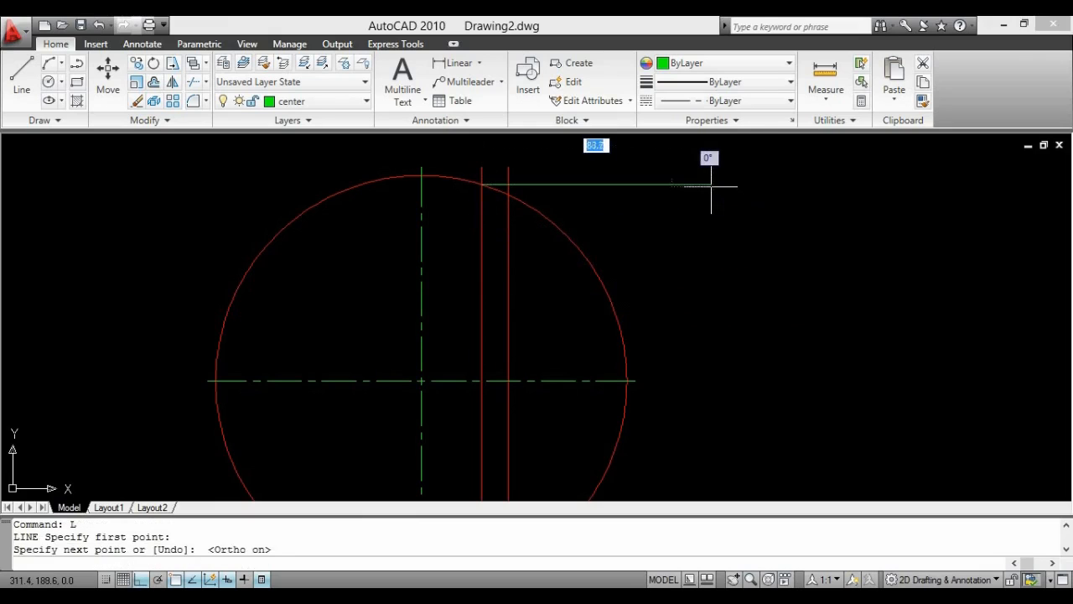
{"action": "key", "text": "Return"}
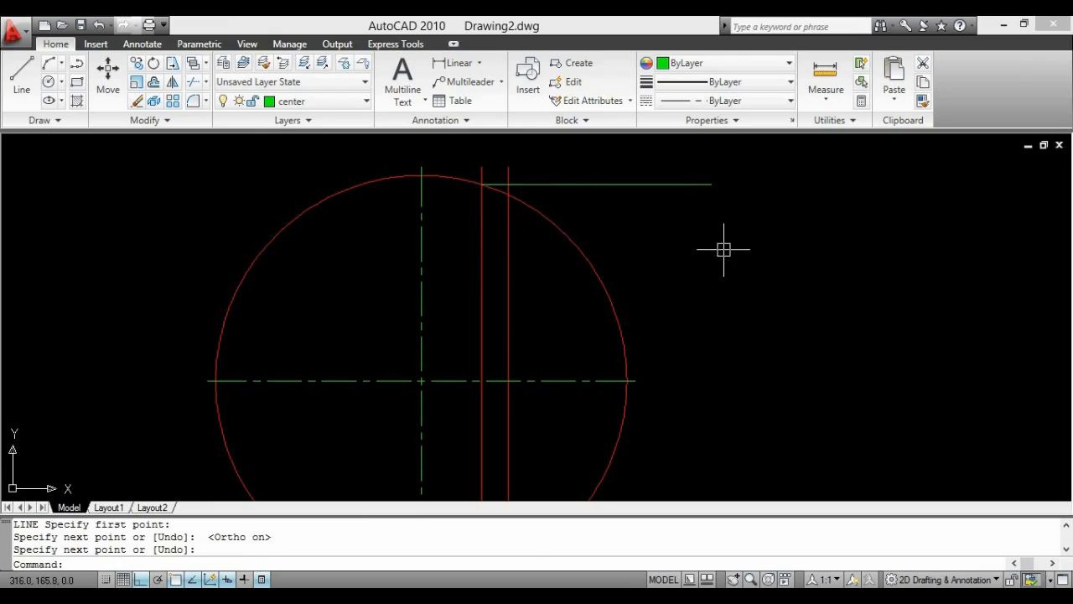
Make the object layer current.
{"action": "left_click", "coordinate": [365, 100]}
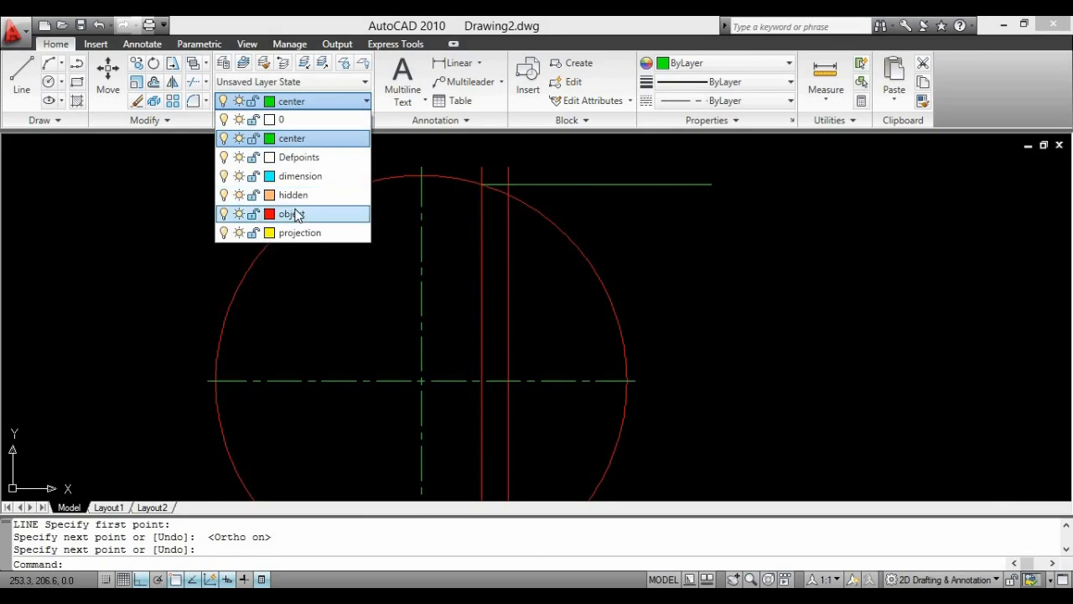
{"action": "left_click", "coordinate": [297, 213]}
{"action": "key", "text": "Escape"}
{"action": "key", "text": "Escape"}
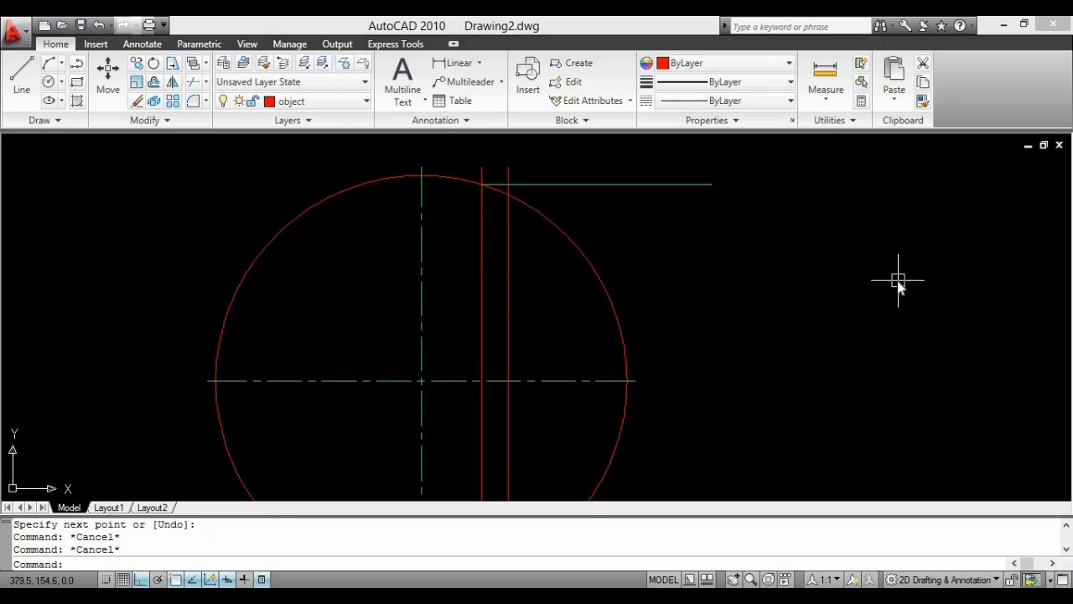
Match the properties of the projected horizontal line to those of the red circle.
{"action": "key", "text": "Return"}
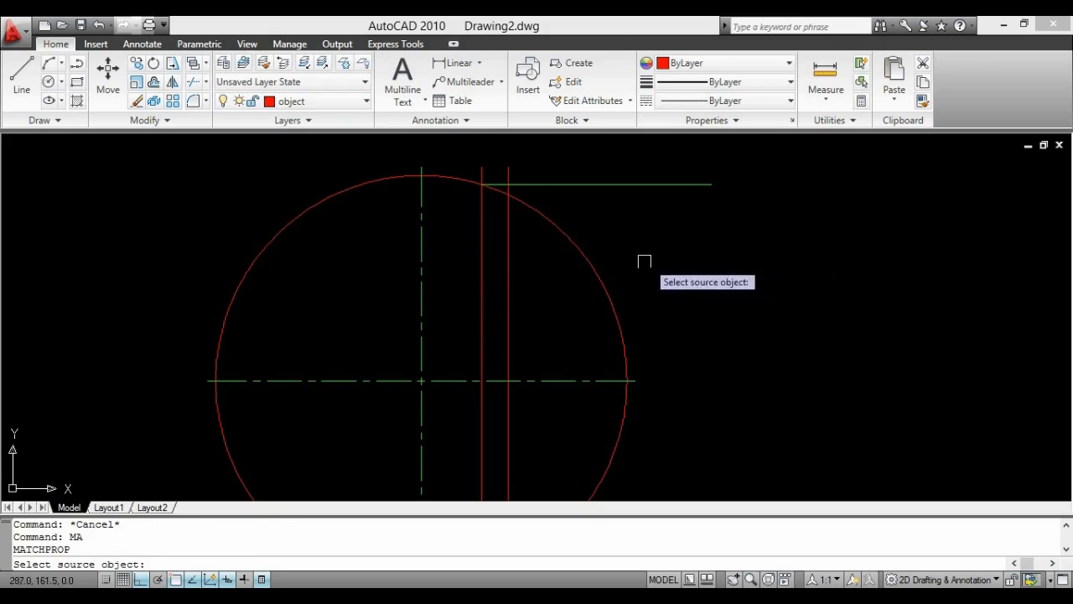
{"action": "left_click", "coordinate": [590, 254]}
{"action": "left_click", "coordinate": [591, 184]}
{"action": "key", "text": "Escape"}
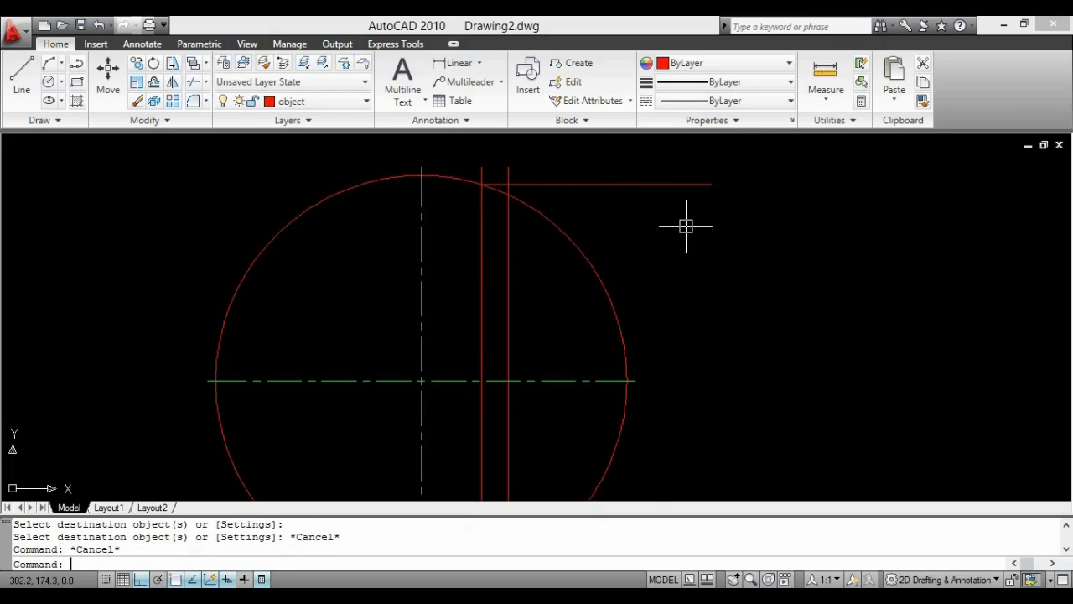
Offset the red horizontal line 35 downward.
{"action": "type", "text": "o"}
{"action": "key", "text": "Return"}
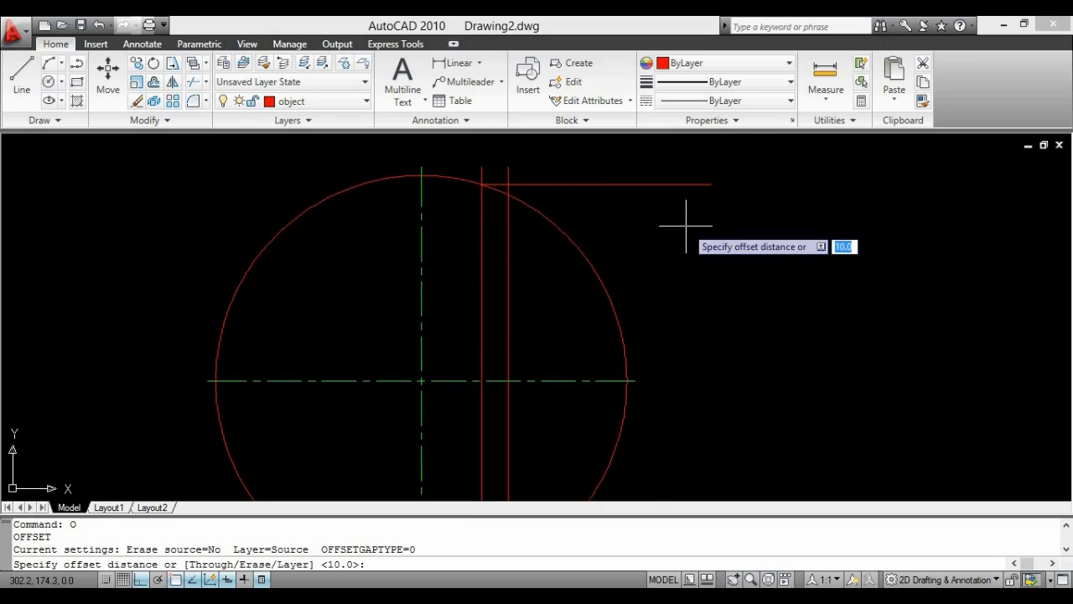
{"action": "key", "text": "Return"}
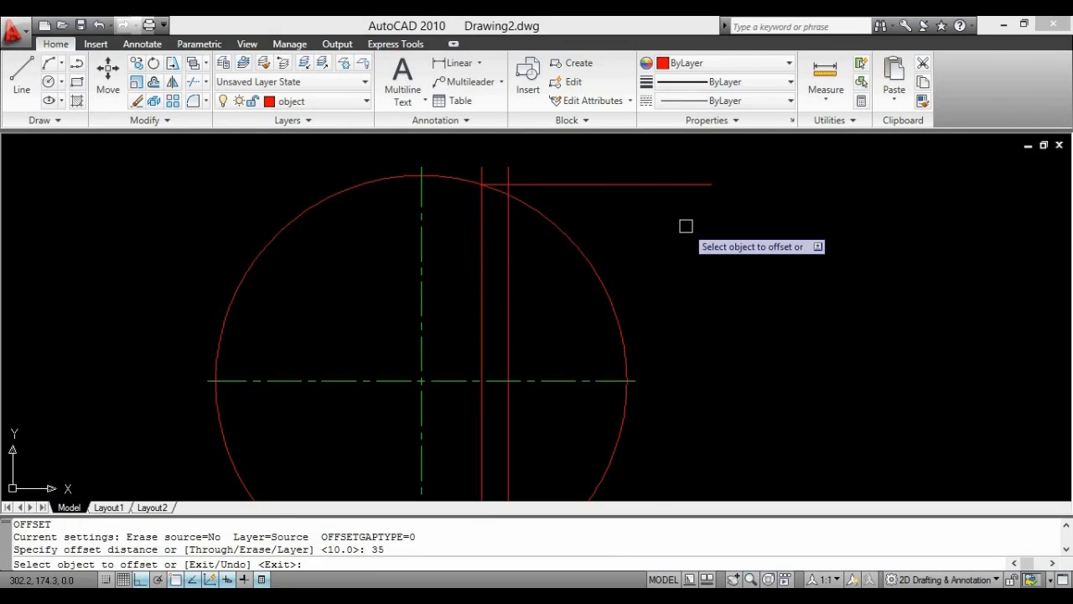
{"action": "left_click", "coordinate": [632, 184]}
{"action": "left_click", "coordinate": [627, 264]}
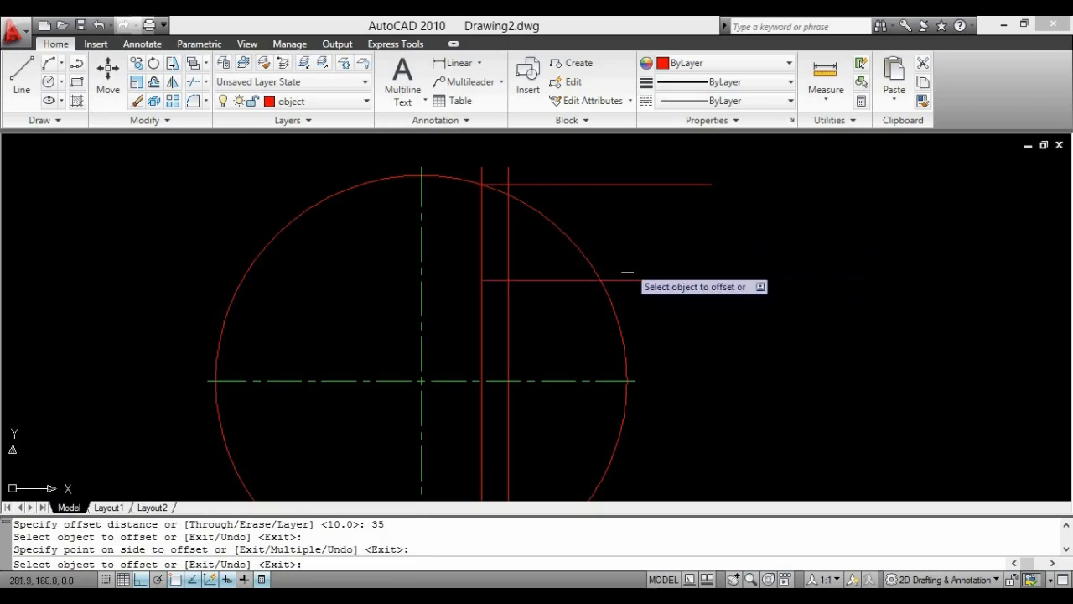
{"action": "middle_click_drag", "start_coordinate": [706, 261], "coordinate": [718, 265]}
{"action": "key", "text": "Escape"}
{"action": "key", "text": "Escape"}
{"action": "key", "text": "Escape"}
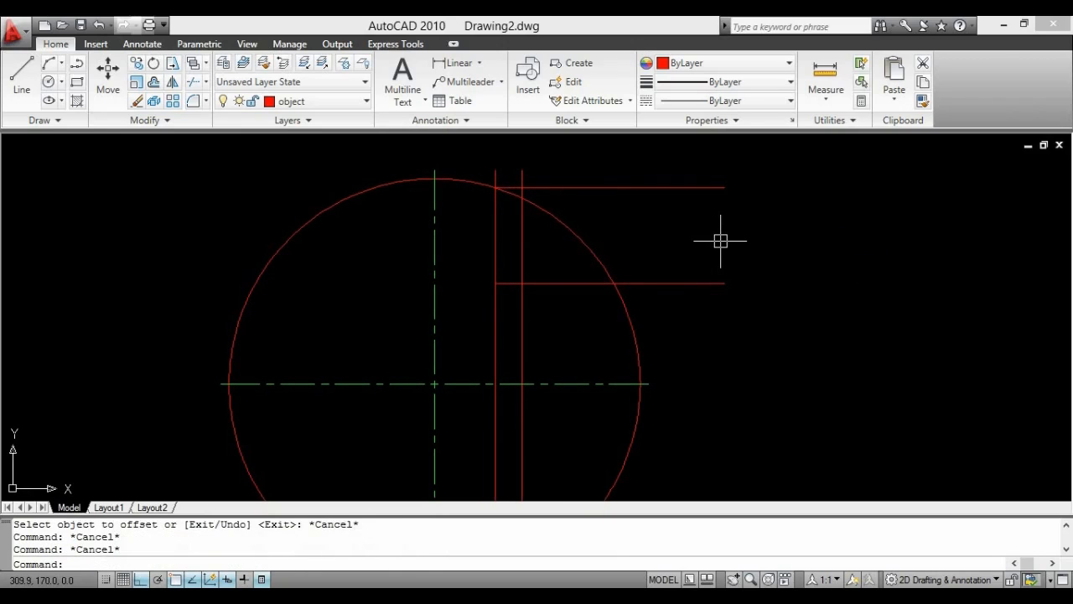
With Ortho off, rotate the outer red vertical line by -10 degrees about its intersection with the lower horizontal line.
{"action": "key", "text": "Return"}
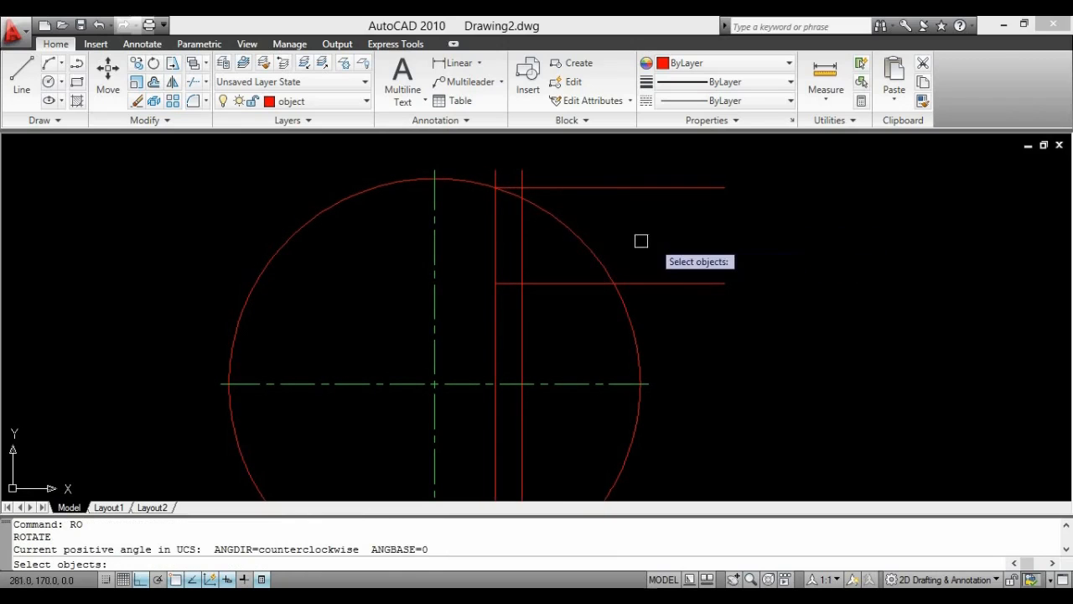
{"action": "left_click", "coordinate": [521, 257]}
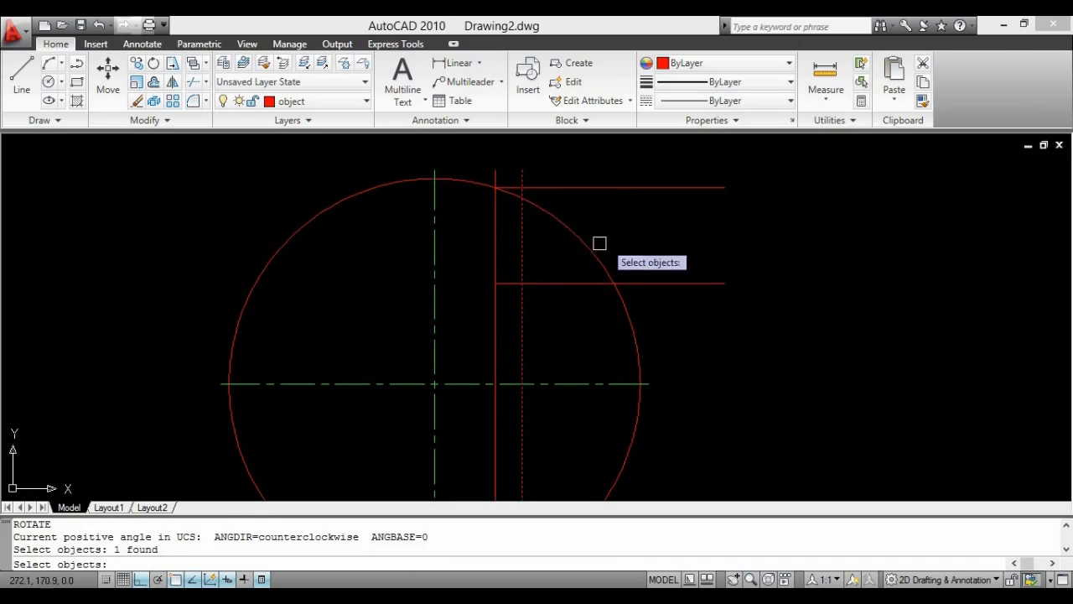
{"action": "key", "text": "Return"}
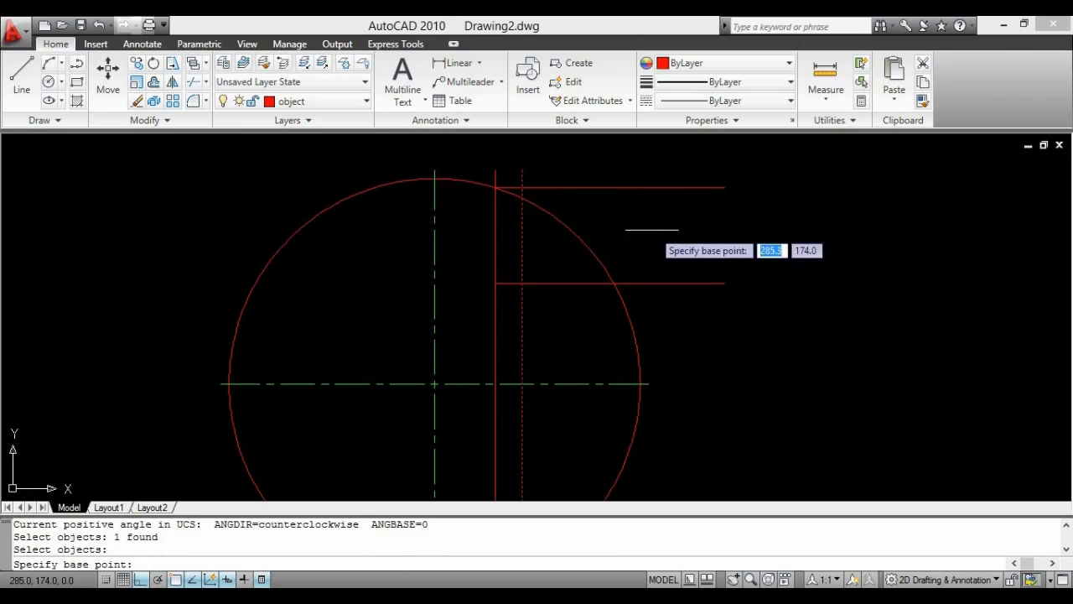
{"action": "left_click", "coordinate": [523, 282]}
{"action": "key", "text": "F8"}
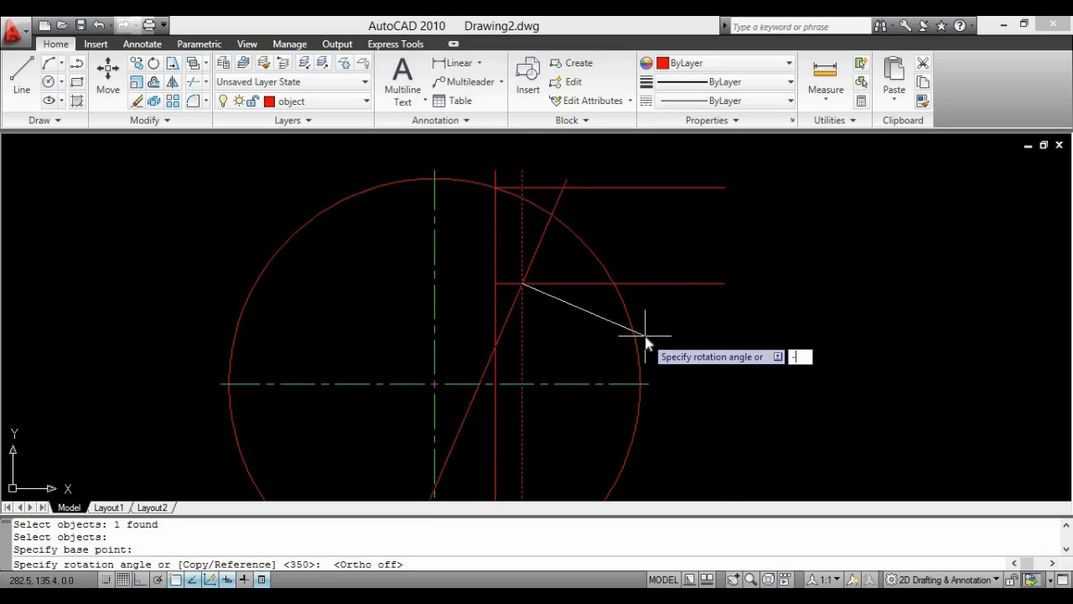
{"action": "key", "text": "Return"}
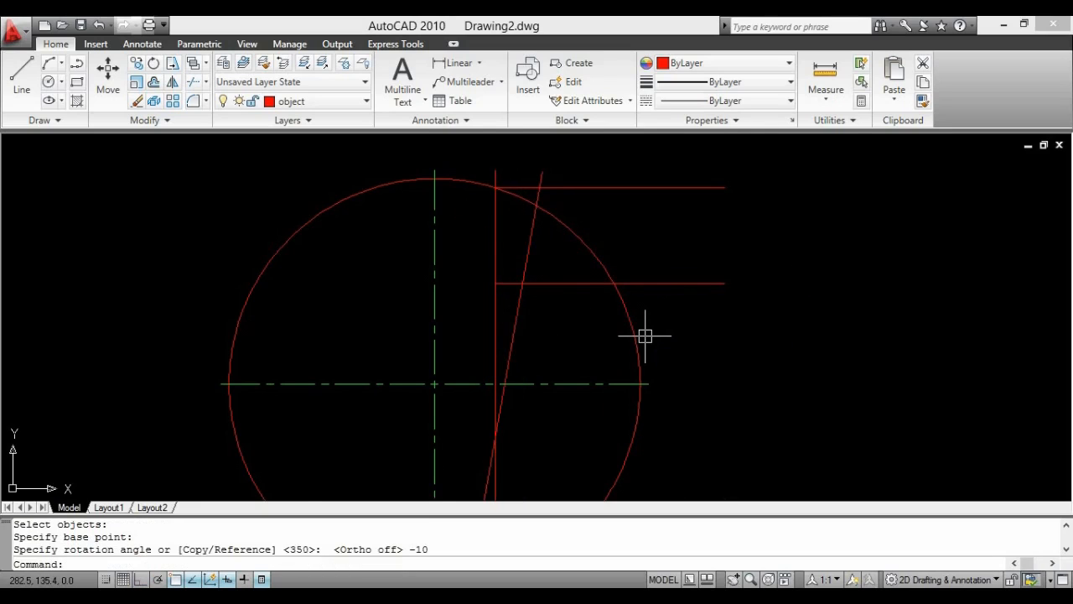
{"action": "key", "text": "Escape"}
{"action": "key", "text": "Escape"}
{"action": "key", "text": "Escape"}
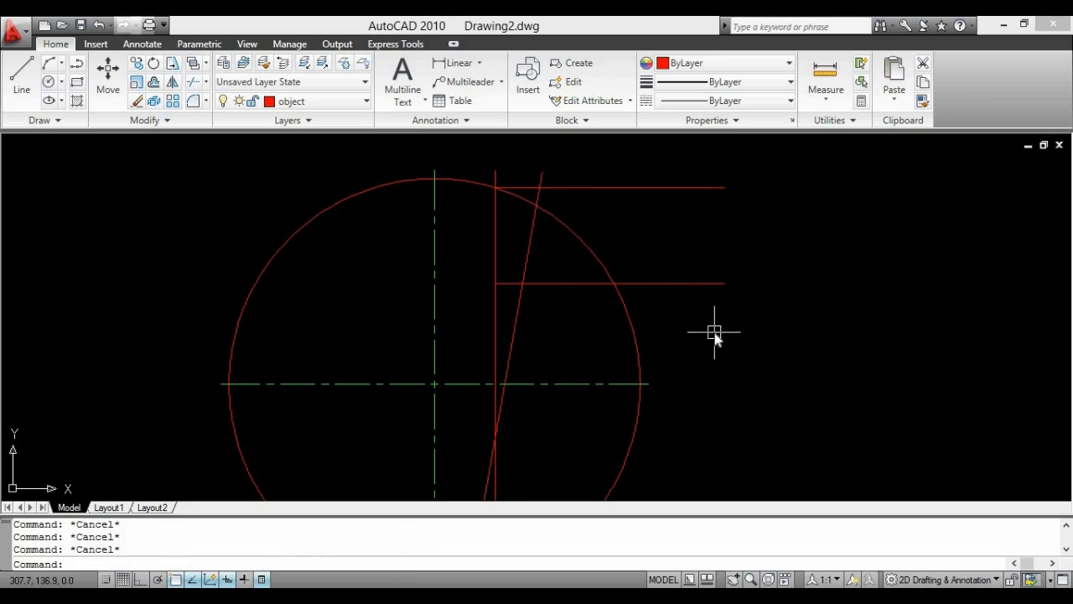
Draw a circle of radius 5 centred midway between the lower horizontal line's intersections with the vertical and slanted red lines.
{"action": "key", "text": "Return"}
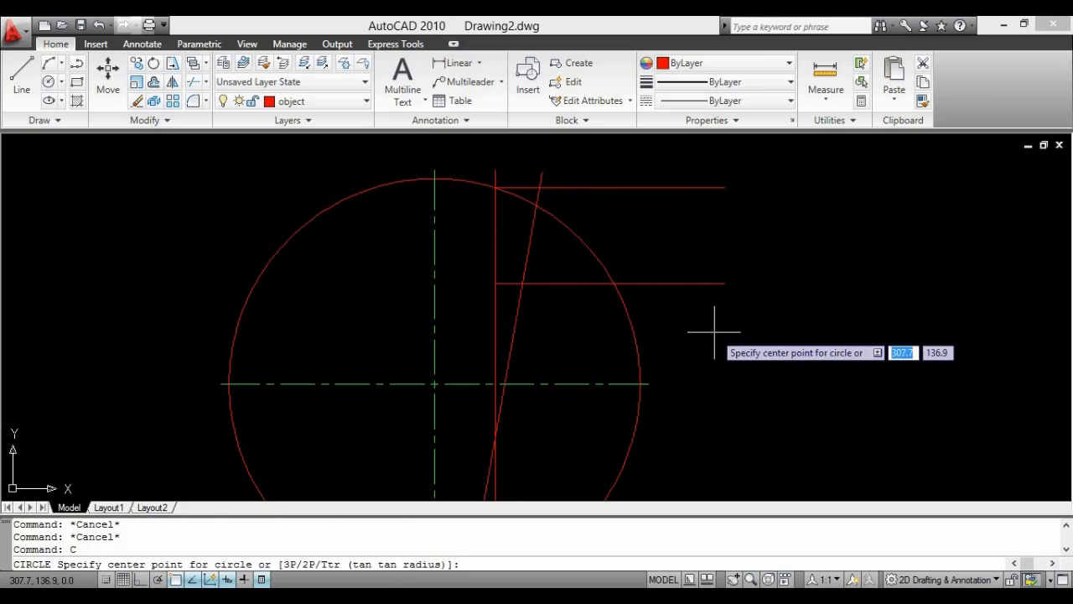
{"action": "scroll", "coordinate": [558, 328], "scroll_direction": "up", "scroll_amount": 2}
{"action": "right_click", "coordinate": [553, 340], "text": "shift"}
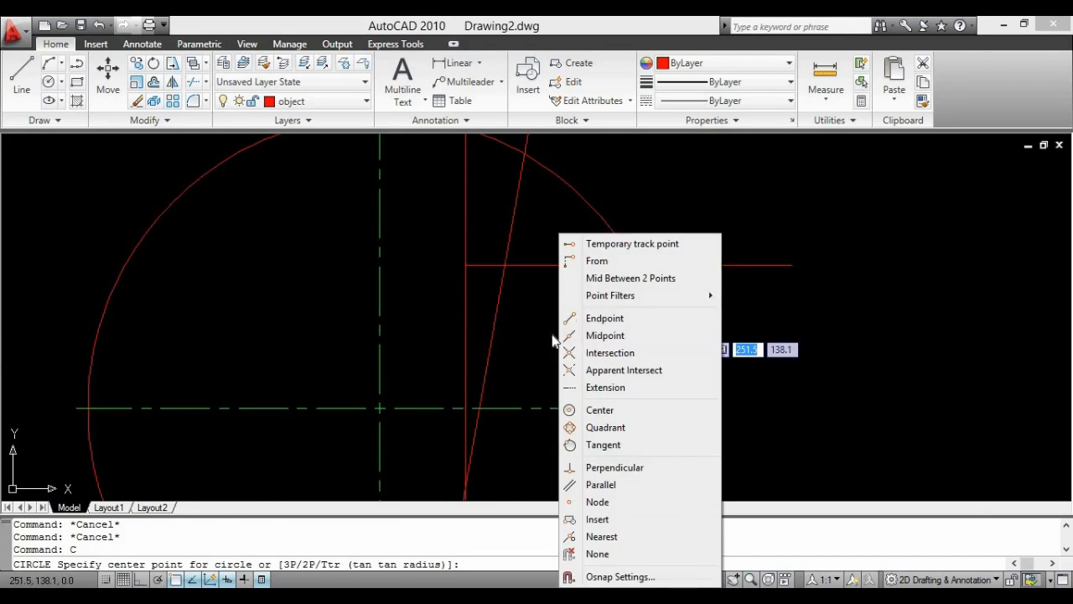
{"action": "left_click", "coordinate": [602, 278]}
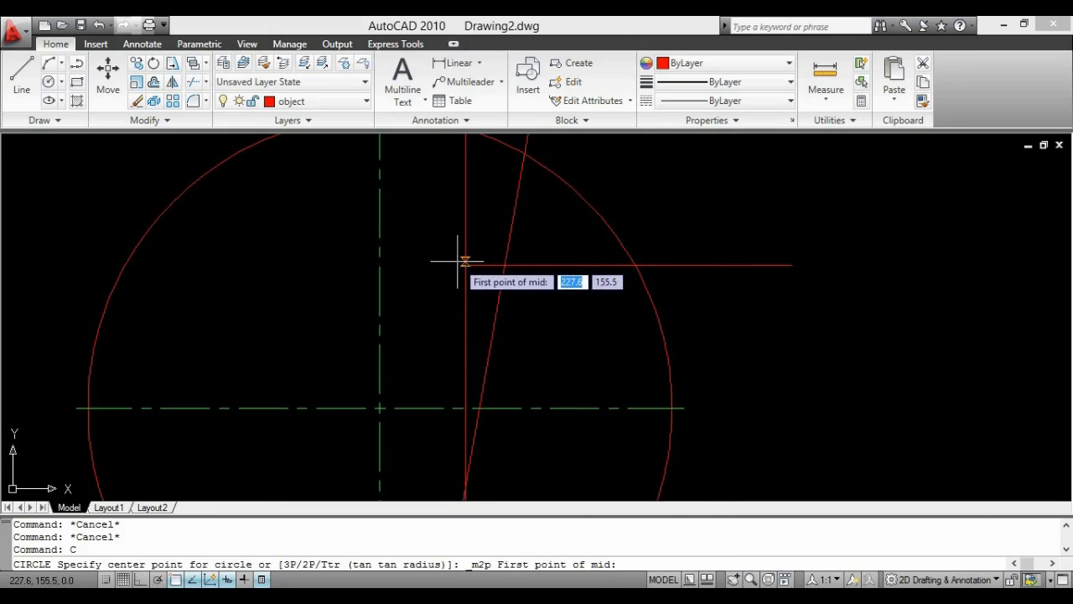
{"action": "left_click", "coordinate": [466, 265]}
{"action": "left_click", "coordinate": [503, 265]}
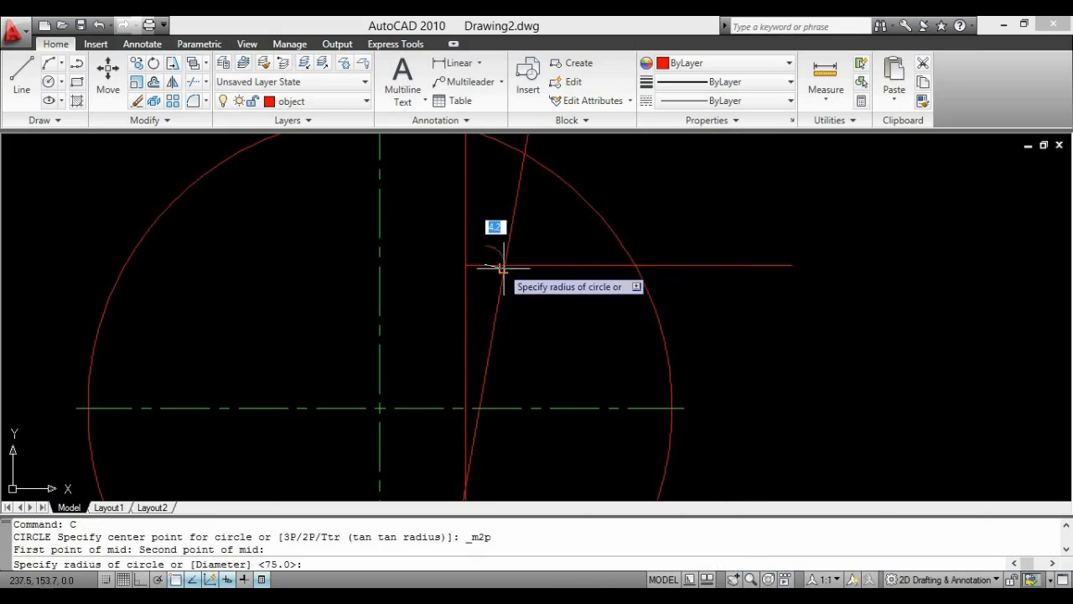
{"action": "type", "text": "5"}
{"action": "key", "text": "Return"}
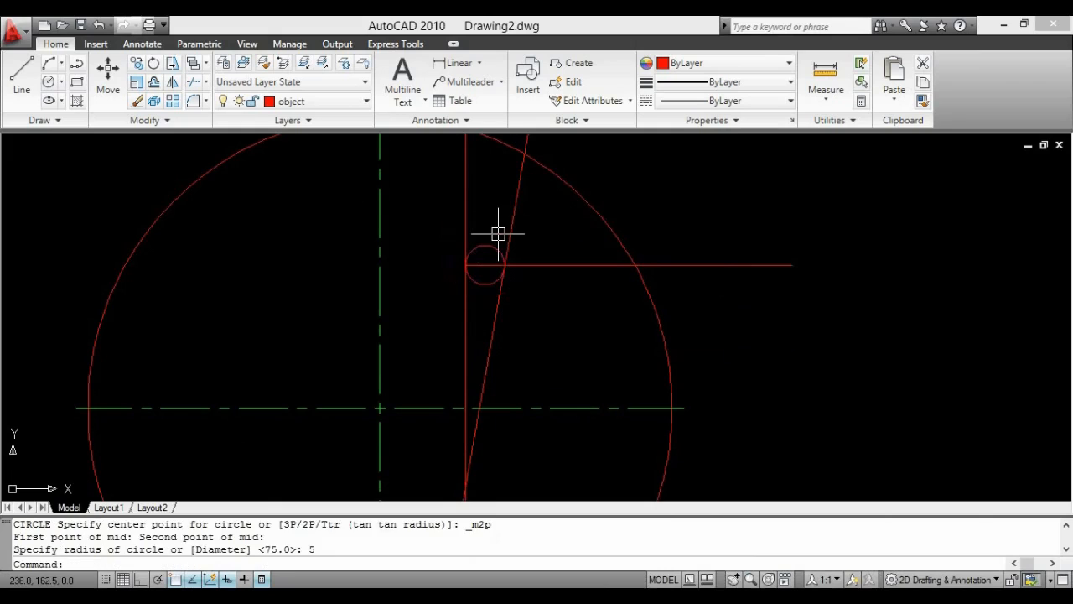
{"action": "key", "text": "Escape"}
{"action": "key", "text": "Escape"}
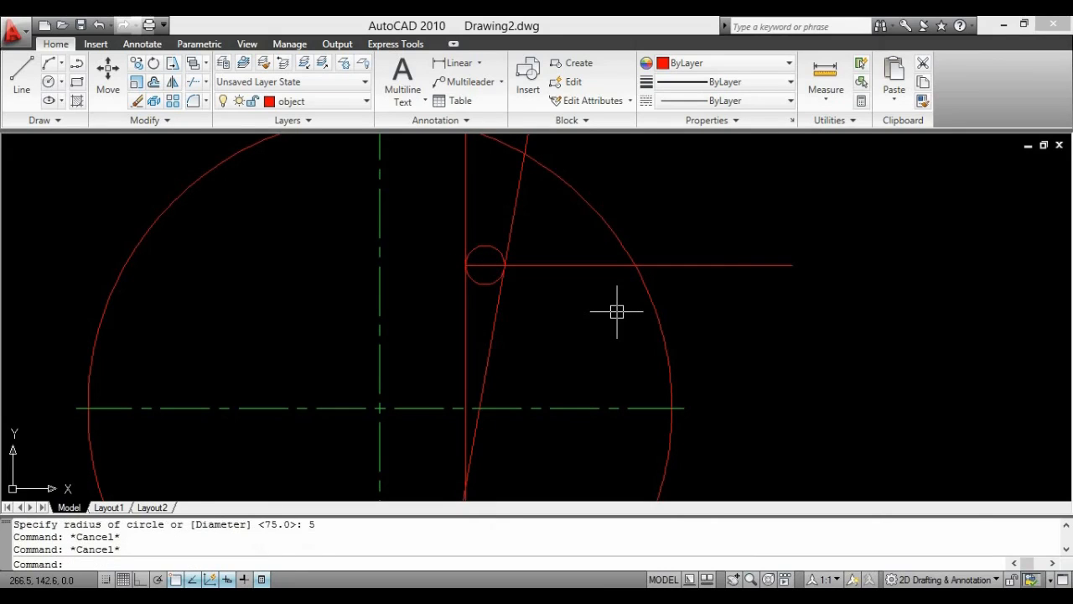
Trim the red vertical and slanted lines below the small circle and delete their remaining lower pieces.
{"action": "type", "text": "tr"}
{"action": "key", "text": "Return"}
{"action": "key", "text": "Return"}
{"action": "left_click", "coordinate": [549, 342]}
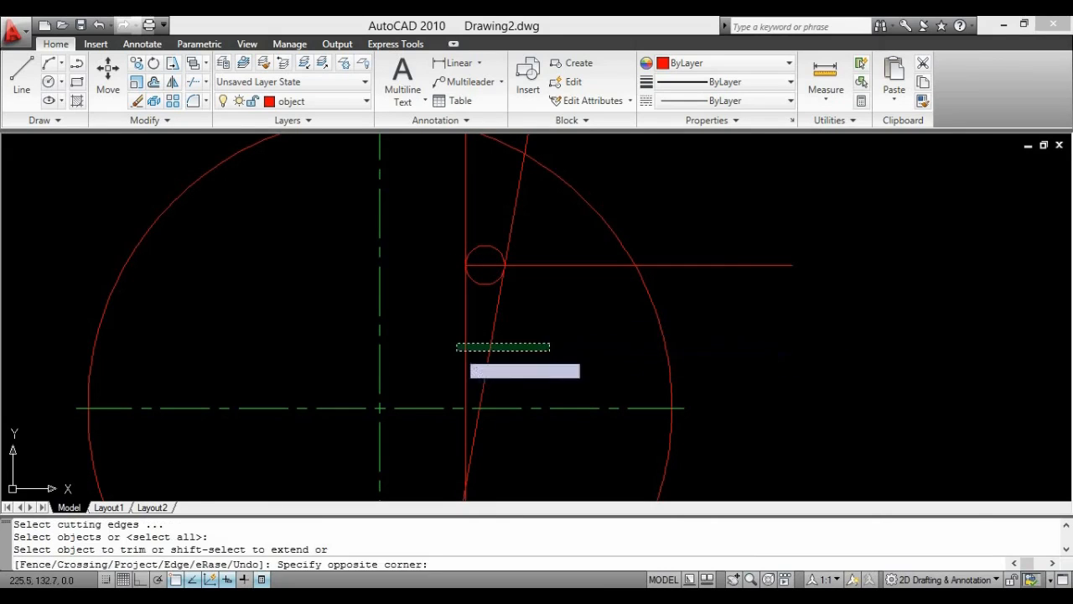
{"action": "left_click", "coordinate": [459, 350]}
{"action": "key", "text": "Escape"}
{"action": "left_click", "coordinate": [491, 446]}
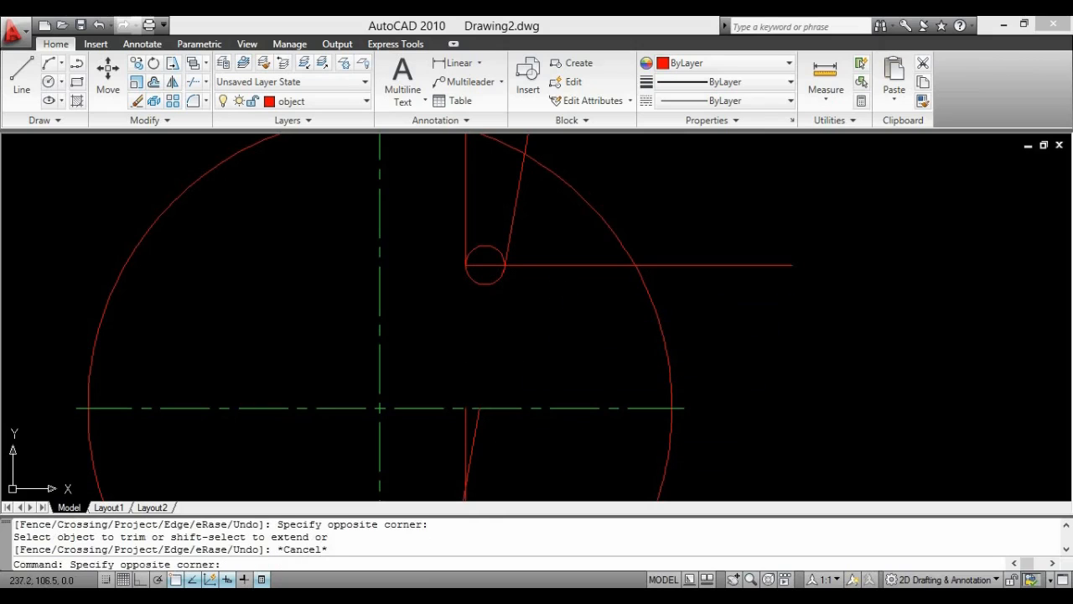
{"action": "left_click", "coordinate": [438, 461]}
{"action": "key", "text": "Delete"}
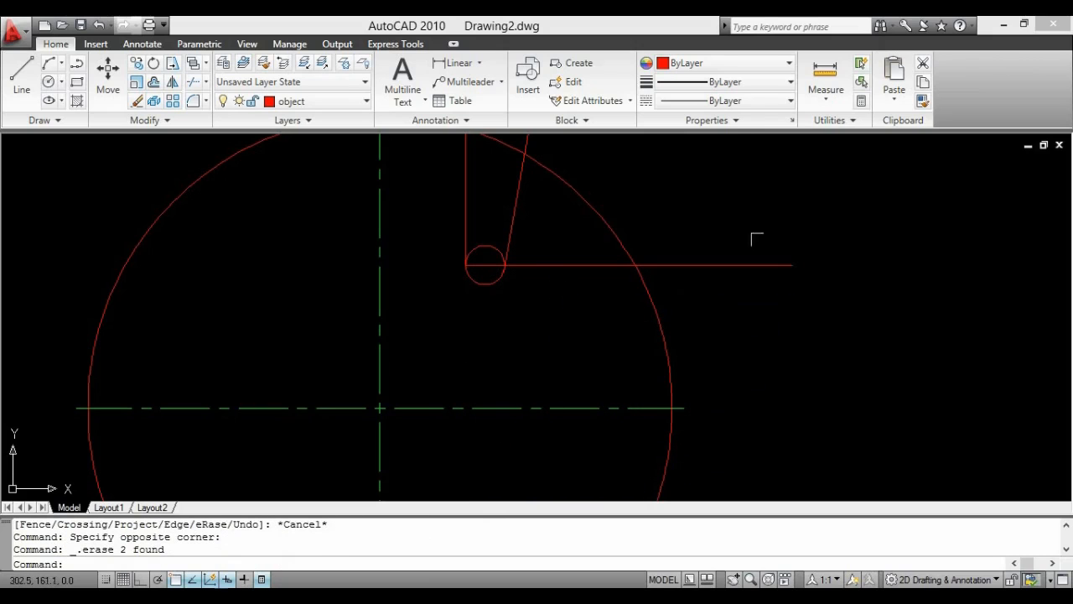
Delete the upper red horizontal line that starts where the vertical line meets the large circle.
{"action": "scroll", "coordinate": [506, 342], "scroll_direction": "down", "scroll_amount": 2}
{"action": "middle_click_drag", "start_coordinate": [520, 327], "coordinate": [490, 361]}
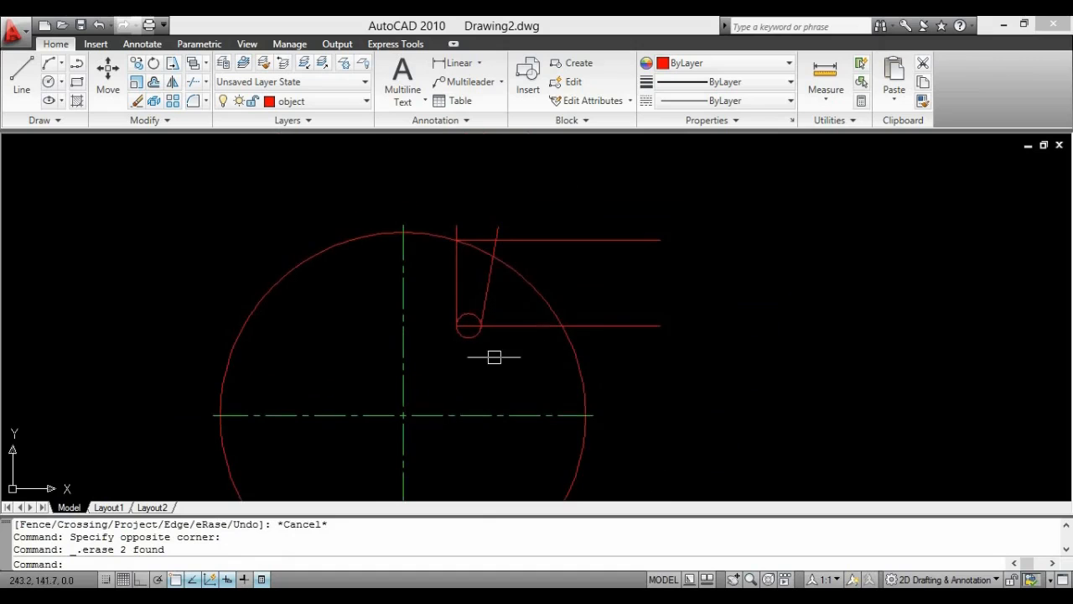
{"action": "scroll", "coordinate": [482, 237], "scroll_direction": "up", "scroll_amount": 3}
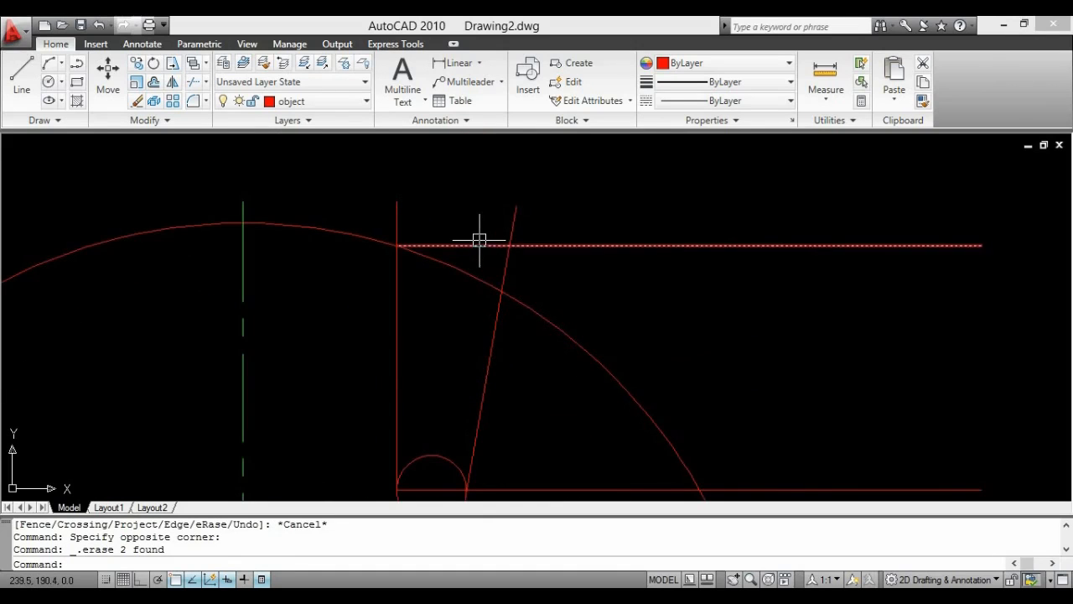
{"action": "left_click", "coordinate": [479, 241]}
{"action": "key", "text": "Delete"}
{"action": "scroll", "coordinate": [618, 287], "scroll_direction": "down", "scroll_amount": 2}
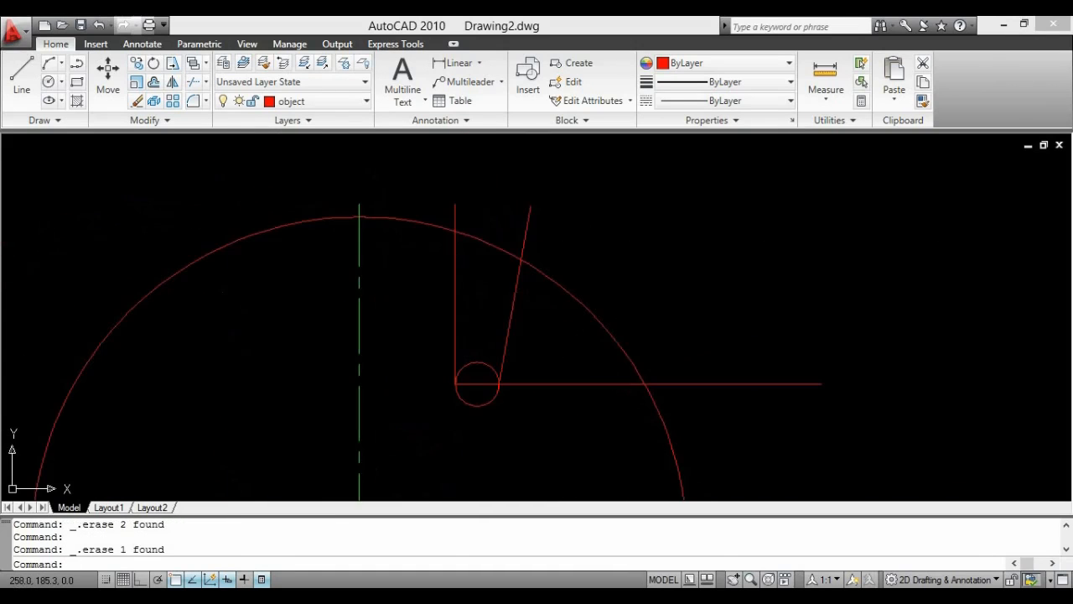
Offset the horizontal line through the small circle 17 upward.
{"action": "scroll", "coordinate": [526, 389], "scroll_direction": "up", "scroll_amount": 2}
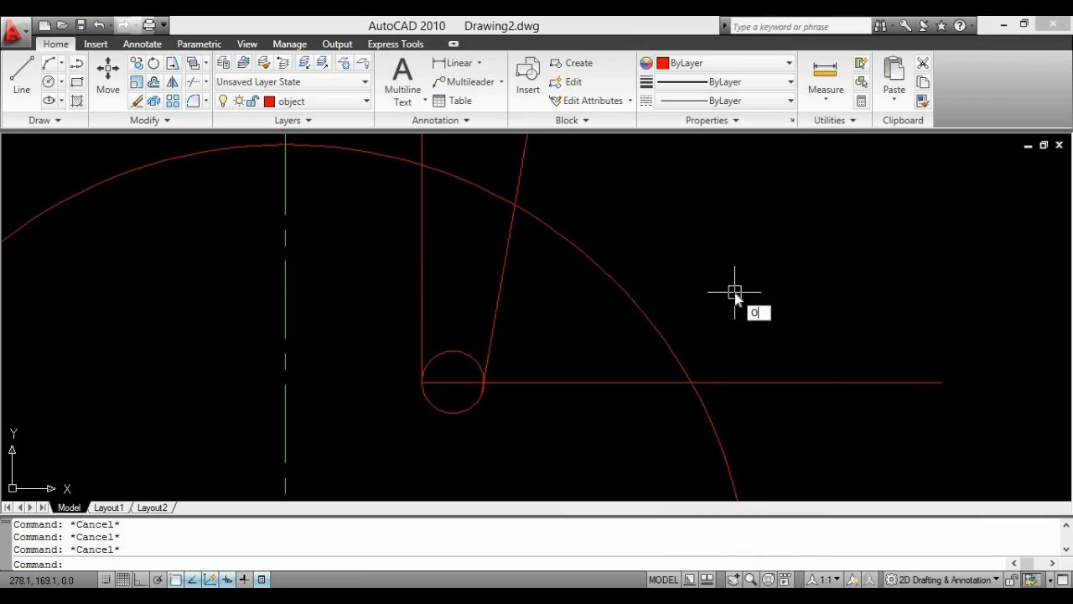
{"action": "key", "text": "Return"}
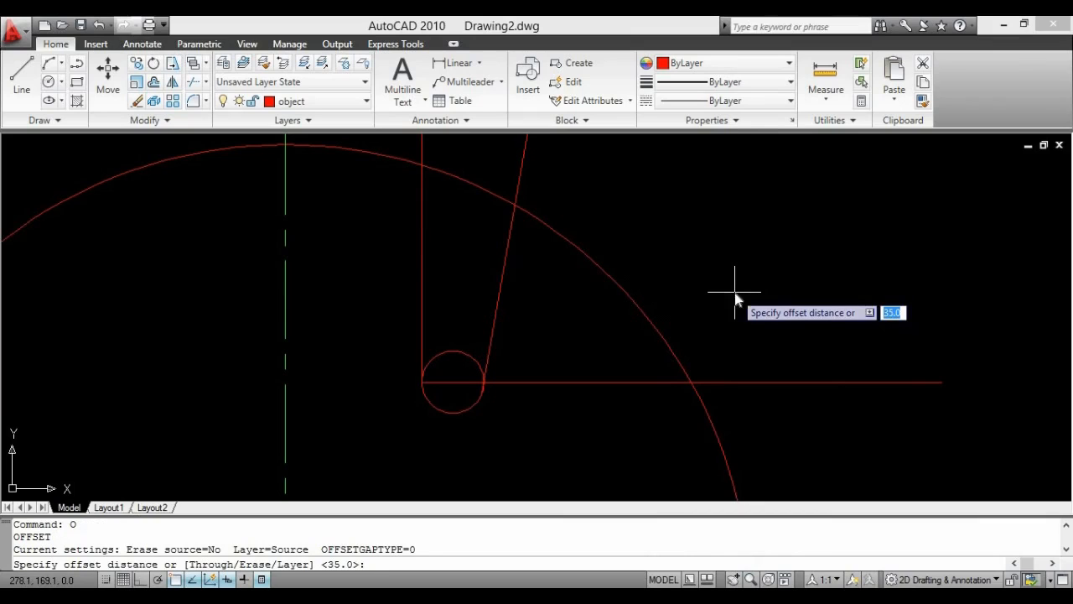
{"action": "key", "text": "Return"}
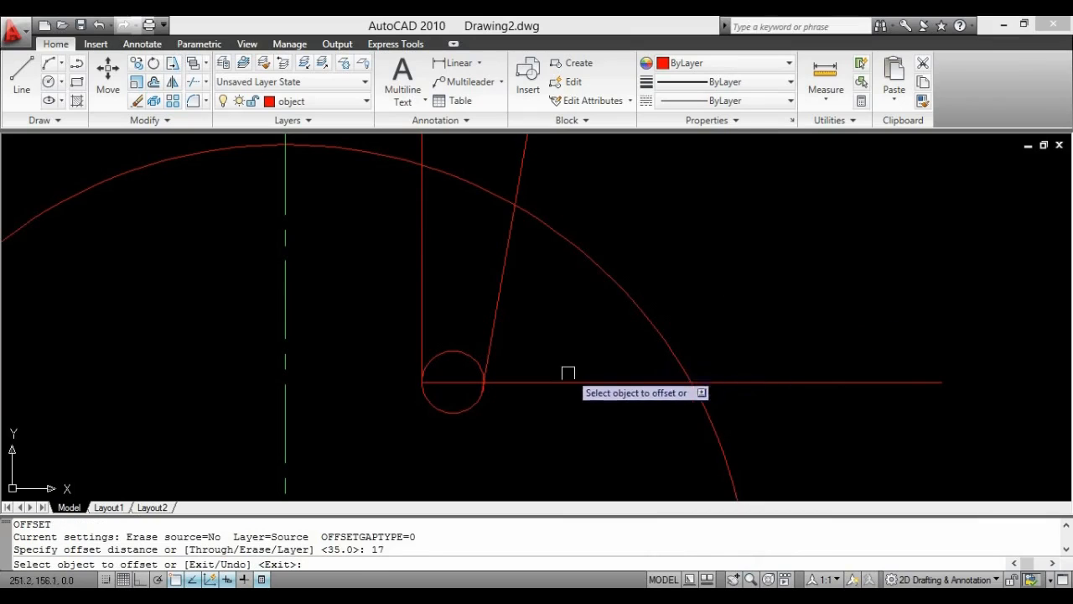
{"action": "left_click", "coordinate": [540, 383]}
{"action": "left_click", "coordinate": [563, 273]}
{"action": "key", "text": "Escape"}
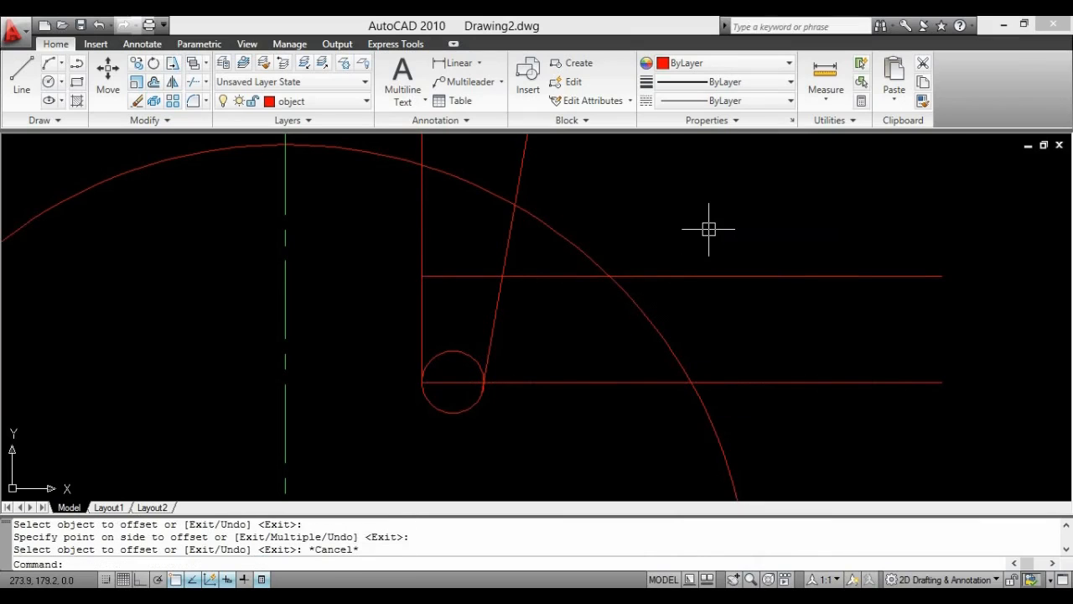
Offset the new upper horizontal line 3 upward.
{"action": "key", "text": "Return"}
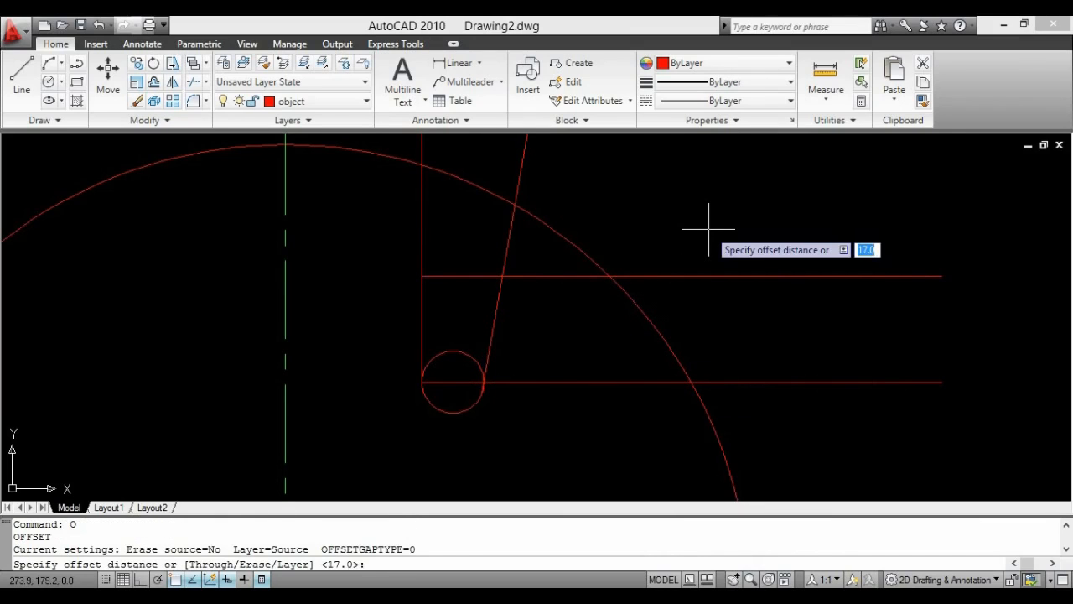
{"action": "type", "text": "3"}
{"action": "key", "text": "Return"}
{"action": "left_click", "coordinate": [536, 275]}
{"action": "left_click", "coordinate": [546, 220]}
{"action": "middle_click_drag", "start_coordinate": [624, 229], "coordinate": [602, 260]}
{"action": "key", "text": "Escape"}
{"action": "key", "text": "Escape"}
{"action": "key", "text": "Escape"}
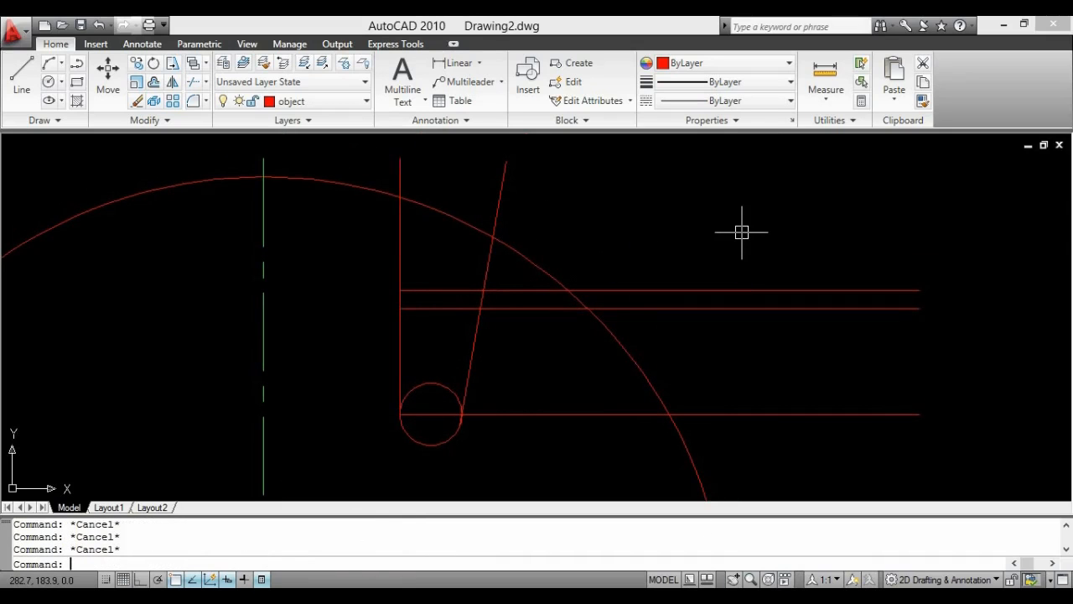
Offset the slanted red line 3 to each side.
{"action": "key", "text": "Return"}
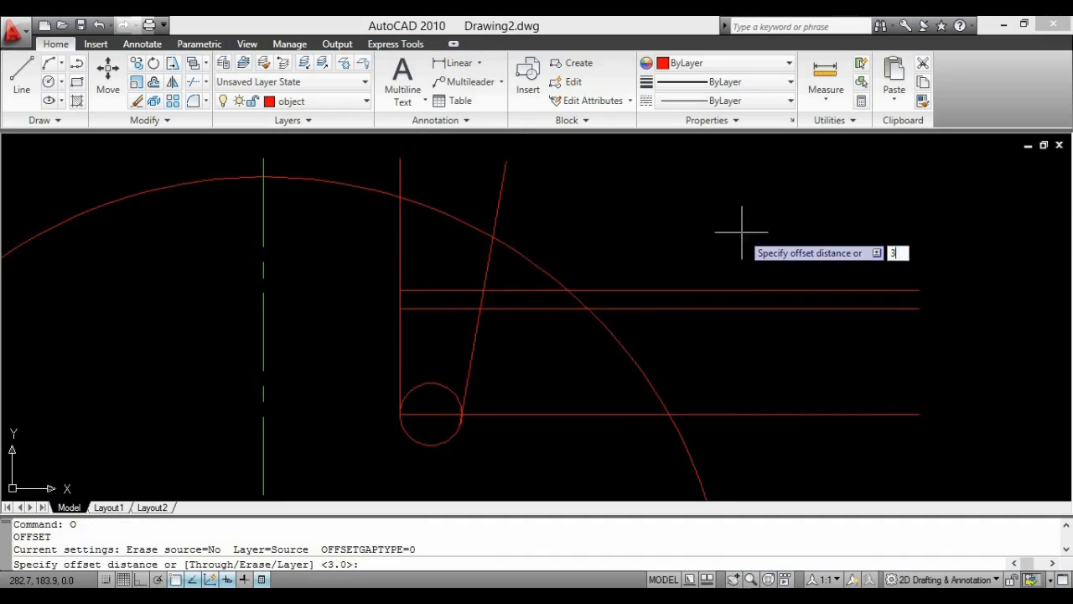
{"action": "type", "text": "3"}
{"action": "key", "text": "Return"}
{"action": "left_click", "coordinate": [498, 207]}
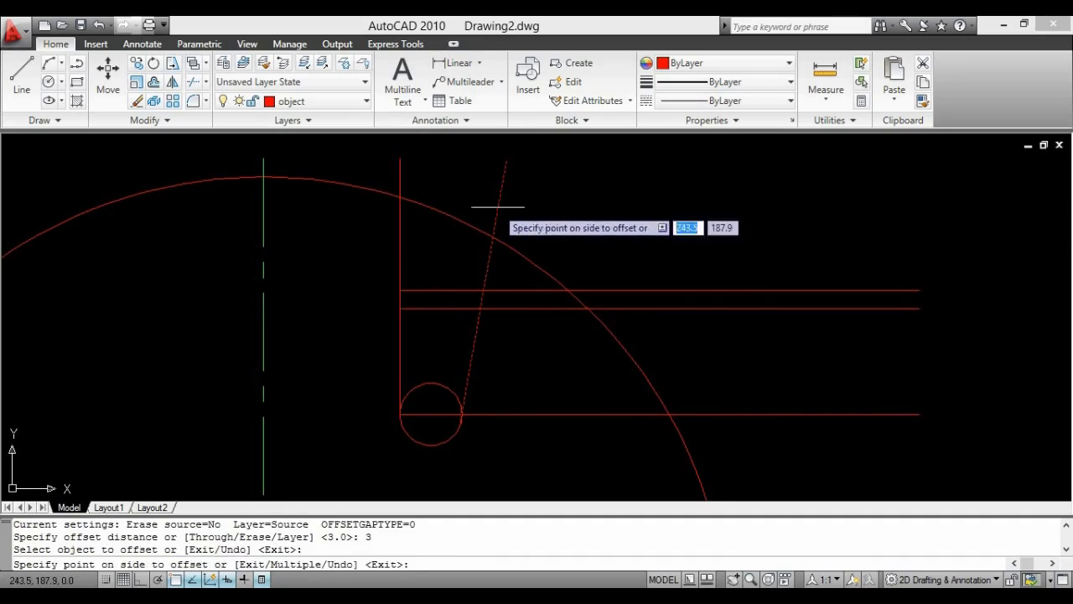
{"action": "left_click", "coordinate": [528, 219]}
{"action": "left_click", "coordinate": [498, 223]}
{"action": "left_click", "coordinate": [436, 190]}
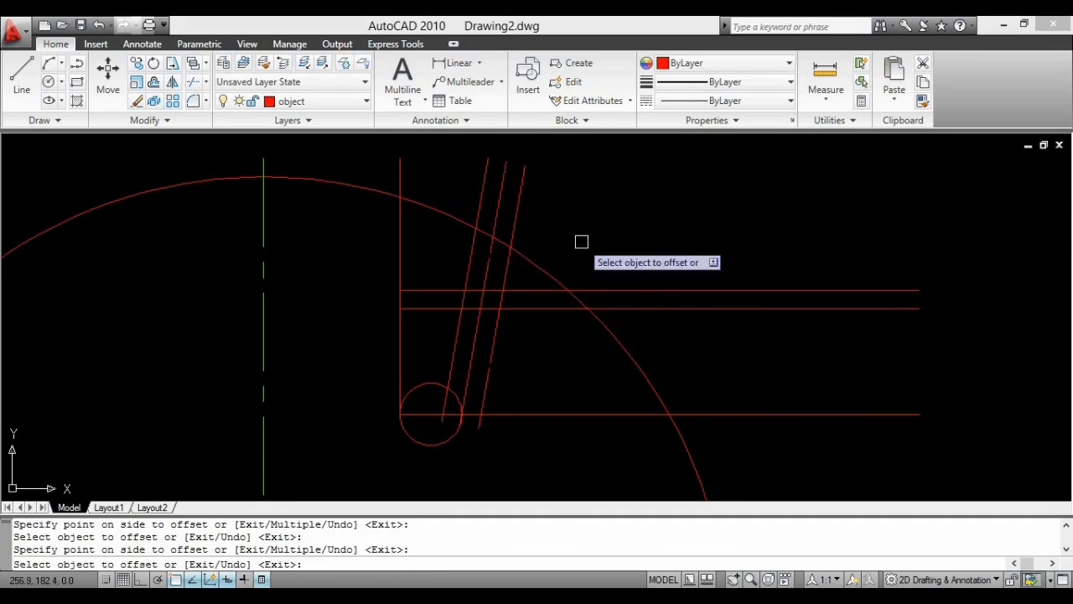
{"action": "middle_click_drag", "start_coordinate": [582, 241], "coordinate": [553, 255]}
{"action": "key", "text": "Escape"}
{"action": "key", "text": "Escape"}
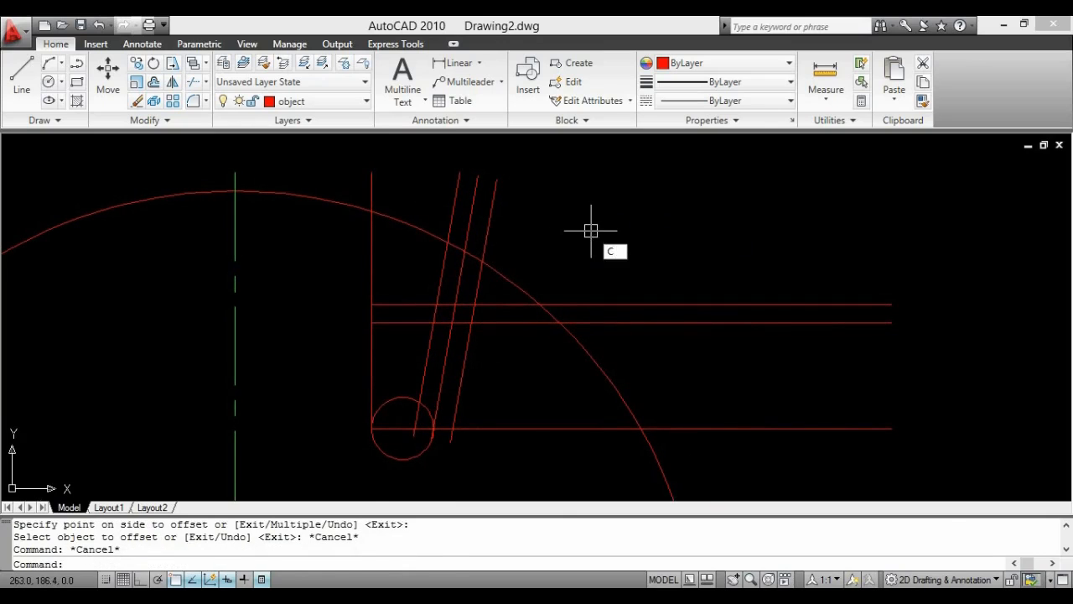
Draw a circle of radius 3 centred where the middle slanted line crosses the upper horizontal line.
{"action": "type", "text": "C"}
{"action": "key", "text": "Return"}
{"action": "left_click", "coordinate": [452, 305]}
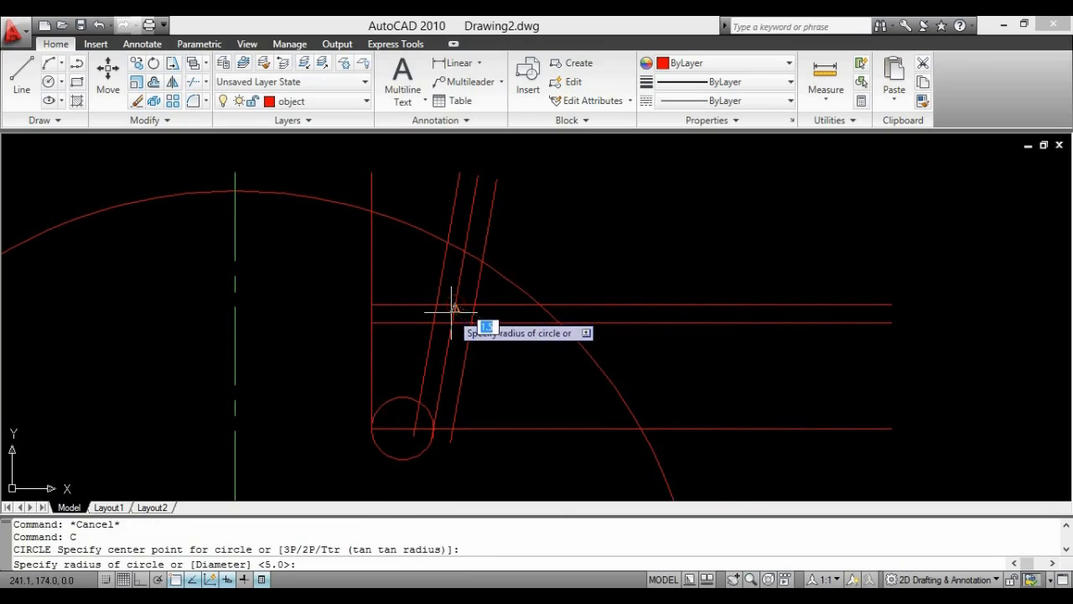
{"action": "type", "text": "3"}
{"action": "key", "text": "Return"}
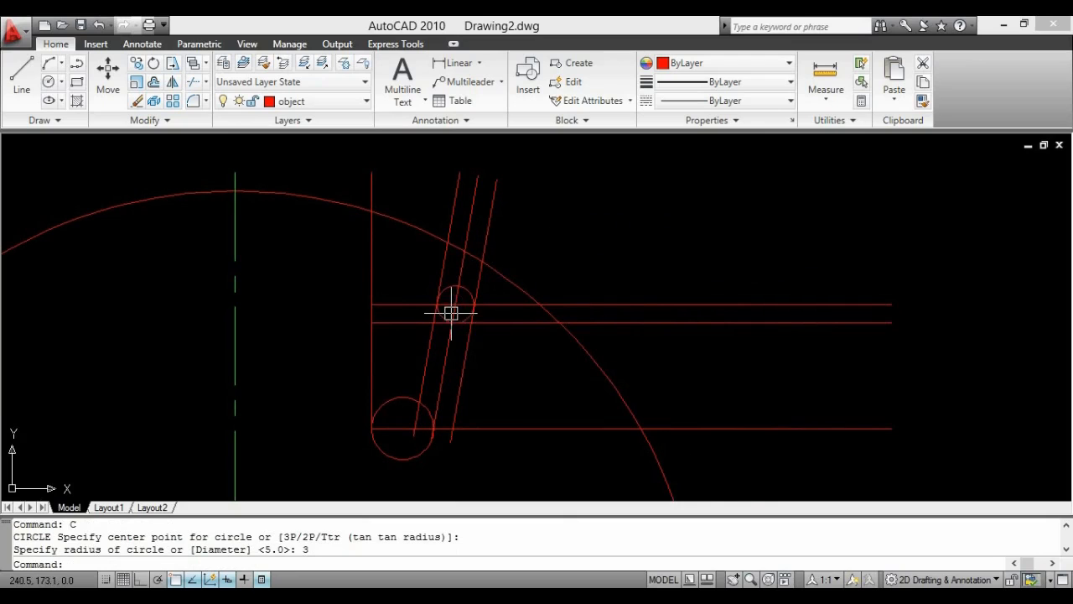
{"action": "scroll", "coordinate": [494, 337], "scroll_direction": "up", "scroll_amount": 2}
{"action": "key", "text": "Escape"}
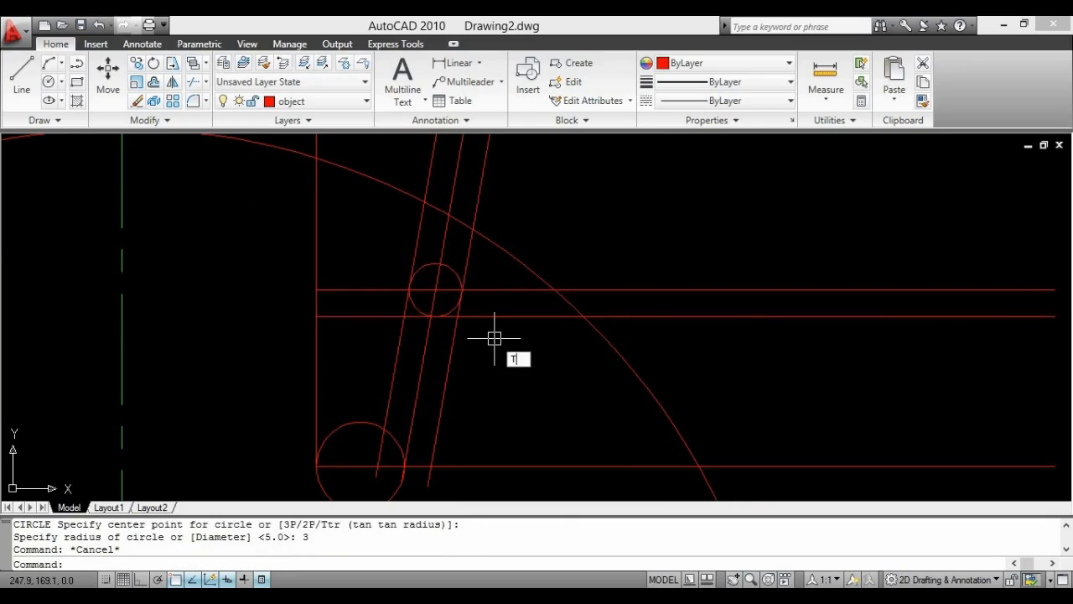
Trim the two upper horizontal lines between the vertical and left slanted lines, and between the right slanted line and the large circle.
{"action": "key", "text": "Return"}
{"action": "key", "text": "Return"}
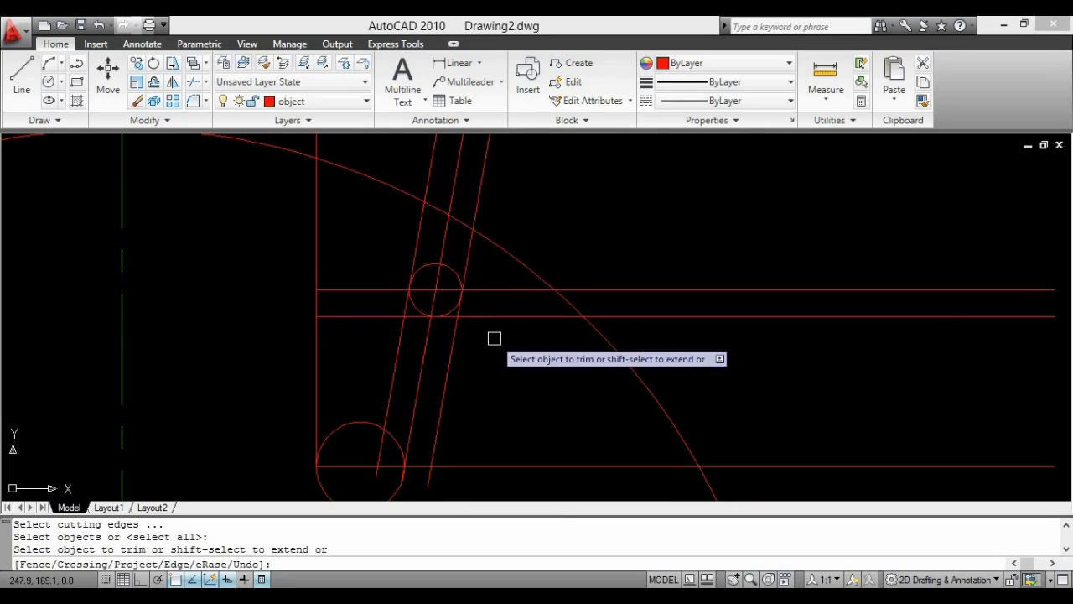
{"action": "left_click", "coordinate": [516, 276]}
{"action": "left_click", "coordinate": [506, 353]}
{"action": "left_click", "coordinate": [360, 266]}
{"action": "left_click", "coordinate": [344, 329]}
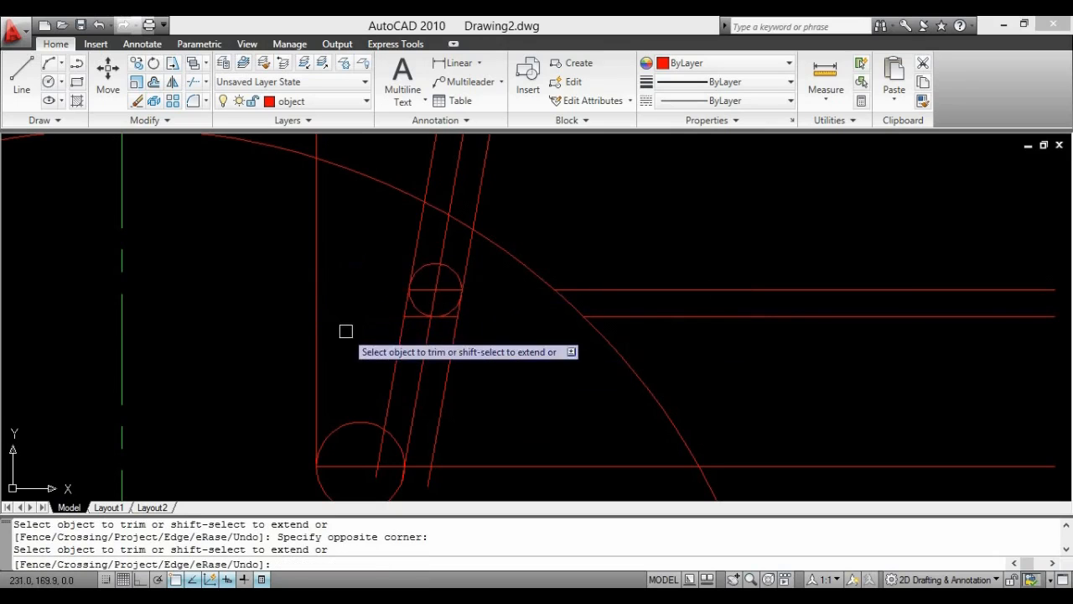
Trim away the upper half of the radius 3 circle between the outer slanted lines.
{"action": "middle_click_drag", "start_coordinate": [552, 376], "coordinate": [479, 393]}
{"action": "scroll", "coordinate": [520, 338], "scroll_direction": "down", "scroll_amount": 2}
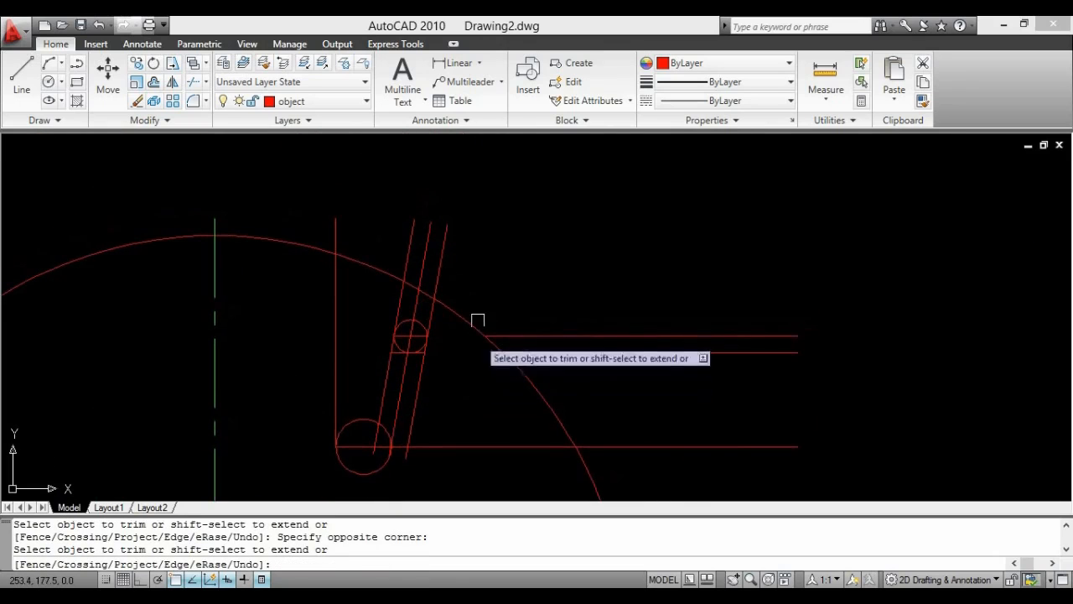
{"action": "scroll", "coordinate": [409, 352], "scroll_direction": "up", "scroll_amount": 5}
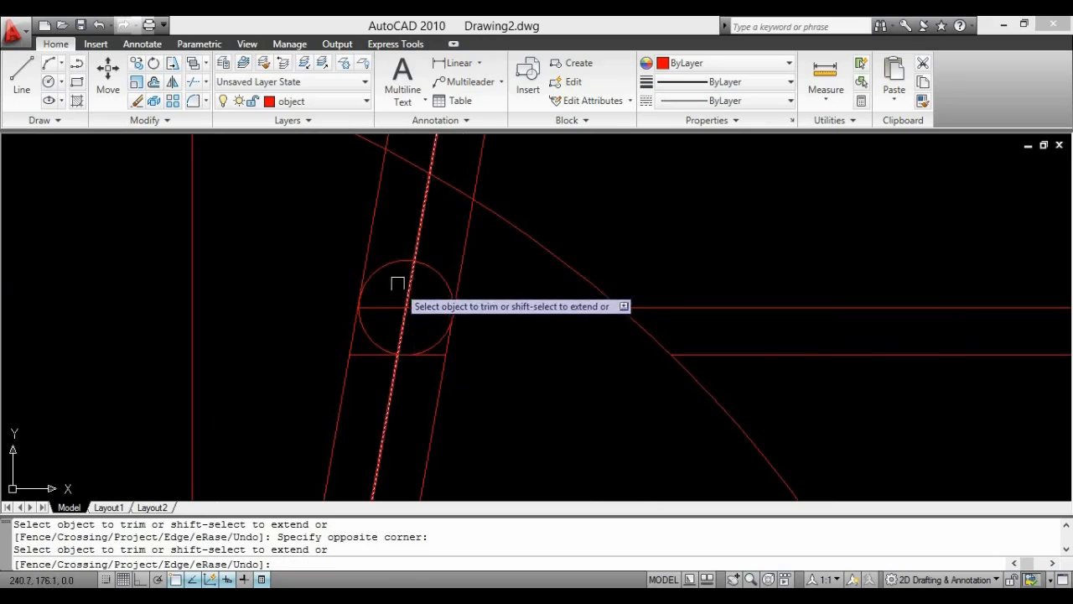
{"action": "left_click", "coordinate": [435, 270]}
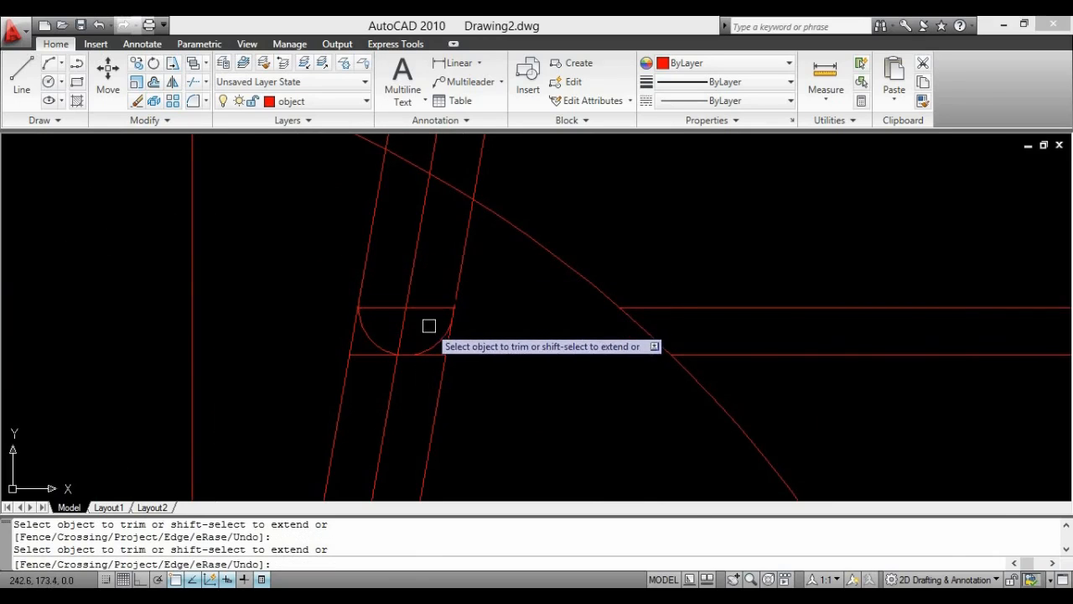
Trim the large circle between the vertical line and the left slanted line.
{"action": "scroll", "coordinate": [452, 359], "scroll_direction": "down", "scroll_amount": 2}
{"action": "middle_click_drag", "start_coordinate": [496, 364], "coordinate": [481, 340]}
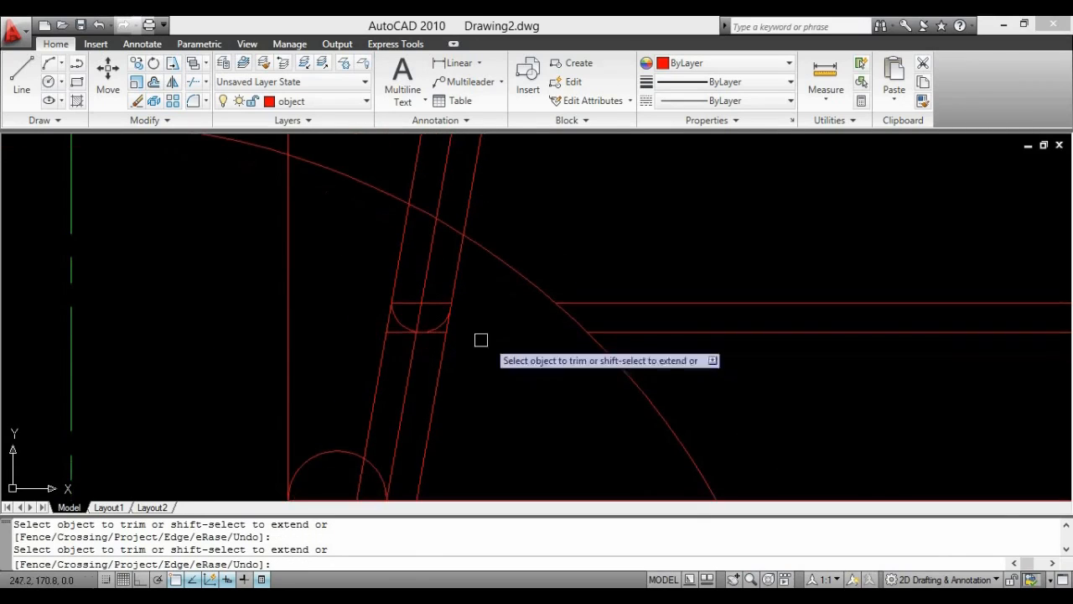
{"action": "scroll", "coordinate": [368, 334], "scroll_direction": "down", "scroll_amount": 2}
{"action": "middle_click_drag", "start_coordinate": [373, 335], "coordinate": [374, 332]}
{"action": "left_click", "coordinate": [364, 231]}
Trim the two outer slanted lines between the short lower horizontal line and the geometry at the small circle's level.
{"action": "scroll", "coordinate": [369, 374], "scroll_direction": "up", "scroll_amount": 2}
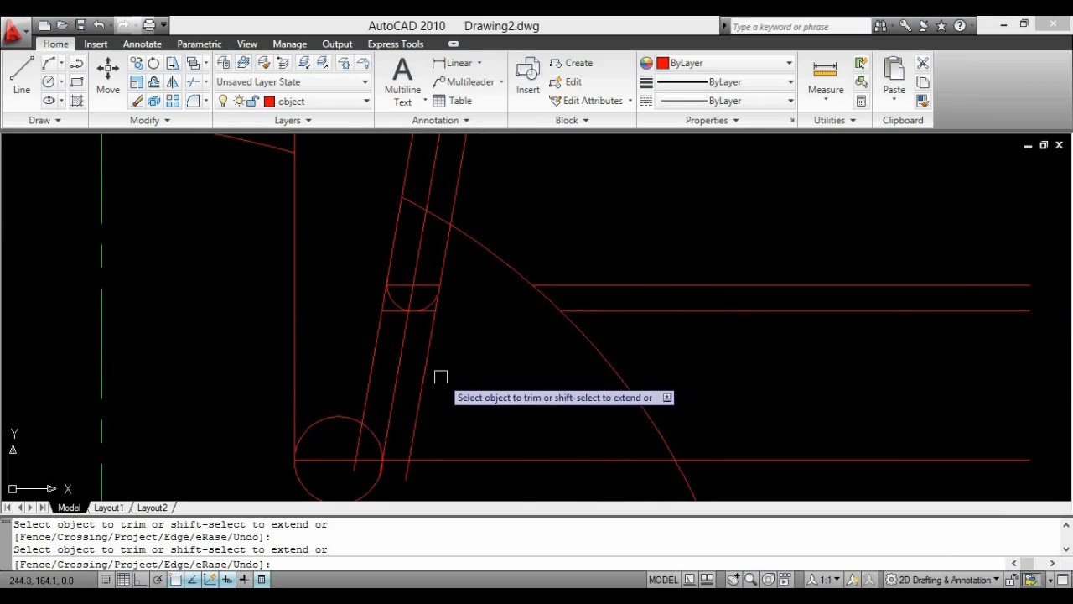
{"action": "left_click", "coordinate": [425, 374]}
{"action": "left_click", "coordinate": [372, 362]}
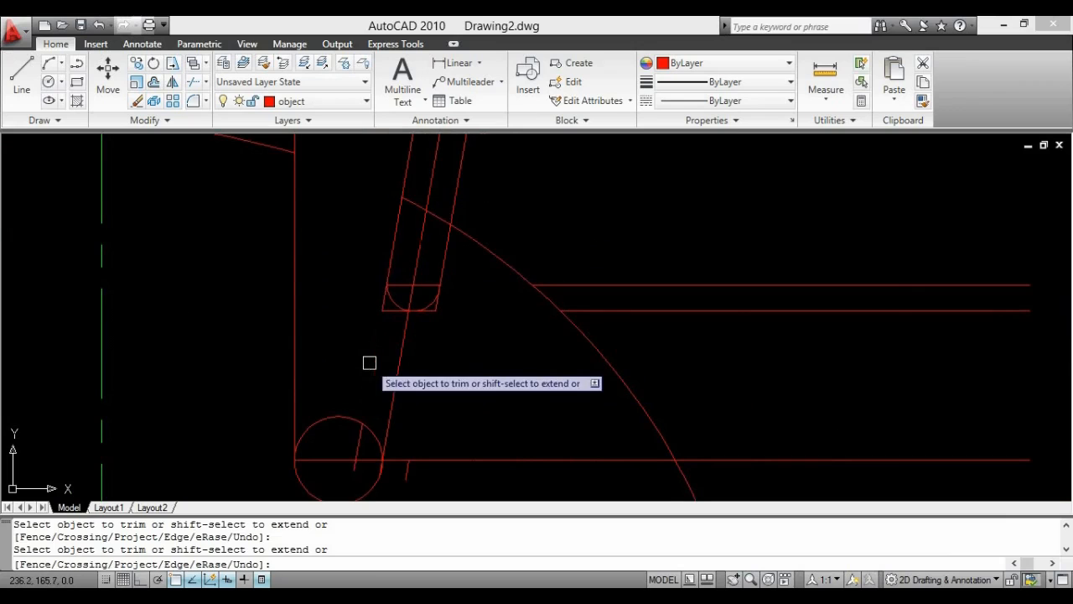
Trim the line stubs outside the slot's rounded end and delete the remaining short horizontal segment beneath the arc.
{"action": "scroll", "coordinate": [374, 326], "scroll_direction": "up", "scroll_amount": 5}
{"action": "left_click", "coordinate": [387, 315]}
{"action": "left_click", "coordinate": [370, 255]}
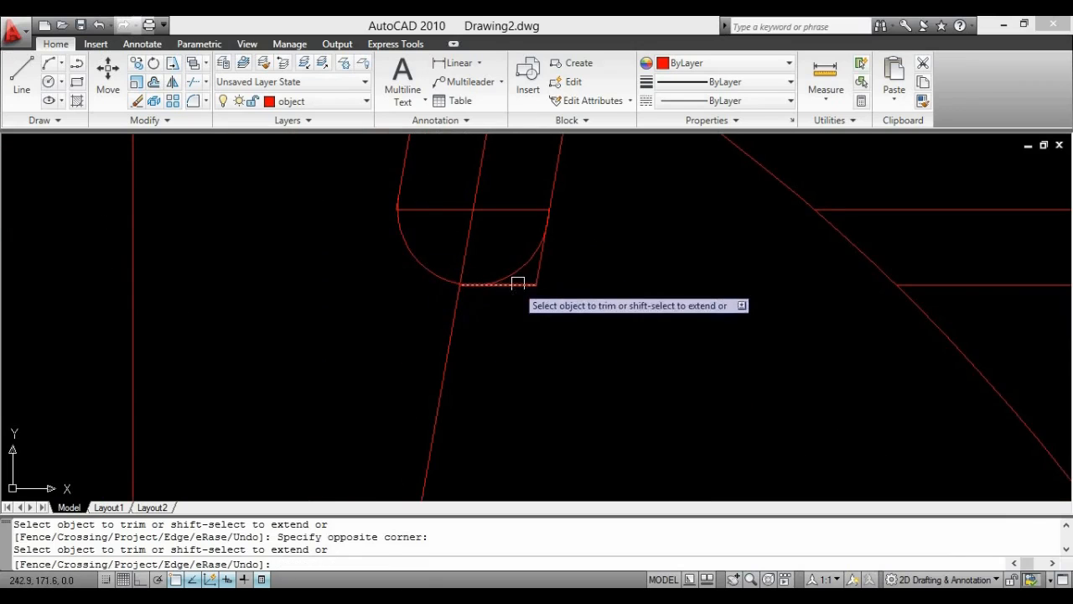
{"action": "left_click", "coordinate": [543, 274]}
{"action": "key", "text": "Escape"}
{"action": "left_click", "coordinate": [536, 285]}
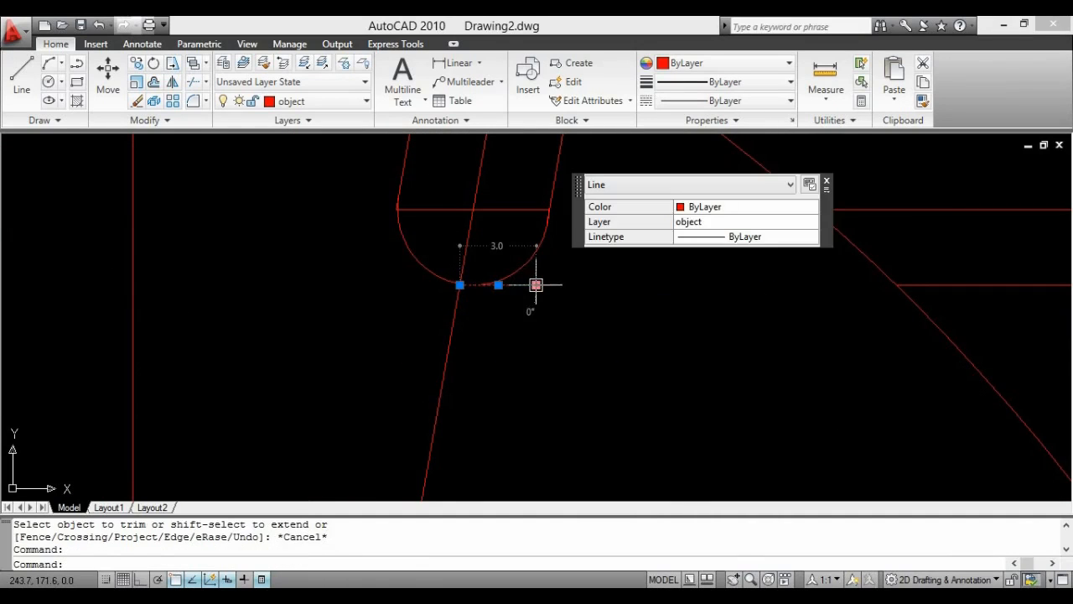
{"action": "key", "text": "Delete"}
Trim the small leftover piece of arc beside the right slanted line at the slot's rounded end.
{"action": "scroll", "coordinate": [539, 307], "scroll_direction": "down", "scroll_amount": 5}
{"action": "mouse_move", "coordinate": [546, 306]}
{"action": "middle_mouse_down"}
{"action": "mouse_move", "coordinate": [517, 356]}
{"action": "mouse_move", "coordinate": [513, 342]}
{"action": "middle_mouse_up"}
{"action": "scroll", "coordinate": [482, 323], "scroll_direction": "up", "scroll_amount": 8}
{"action": "key", "text": "Escape"}
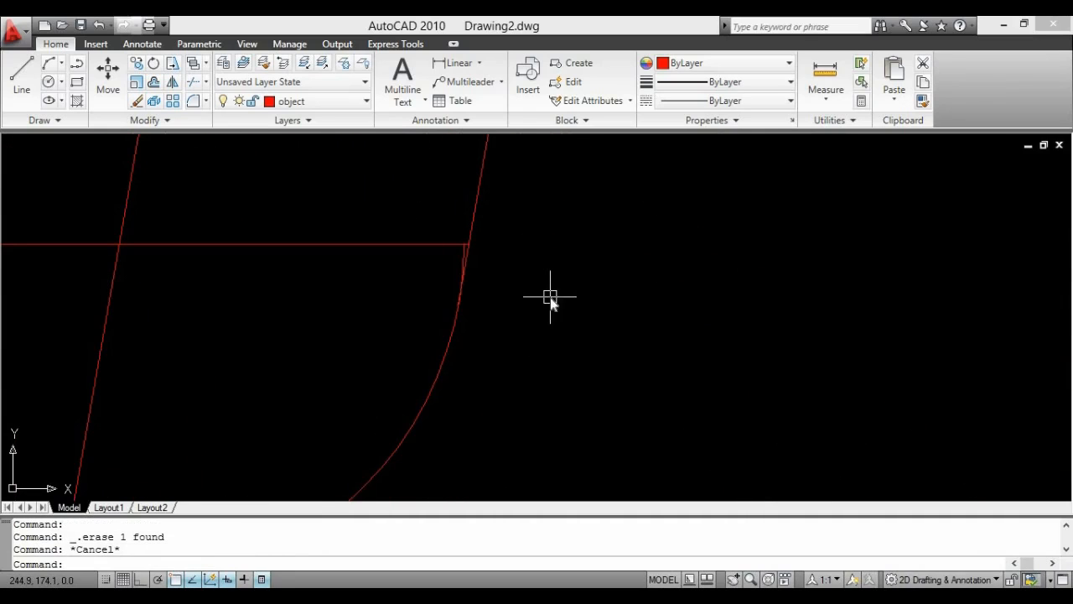
{"action": "key", "text": "Return"}
{"action": "key", "text": "Return"}
{"action": "scroll", "coordinate": [447, 276], "scroll_direction": "up", "scroll_amount": 5}
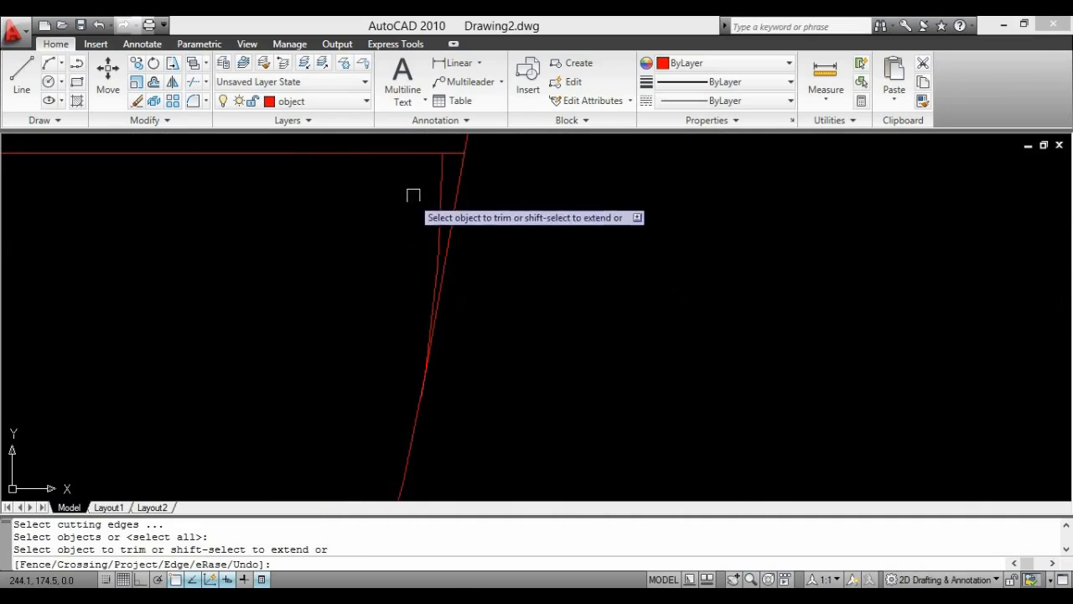
{"action": "left_click", "coordinate": [443, 197]}
{"action": "scroll", "coordinate": [618, 287], "scroll_direction": "down", "scroll_amount": 5}
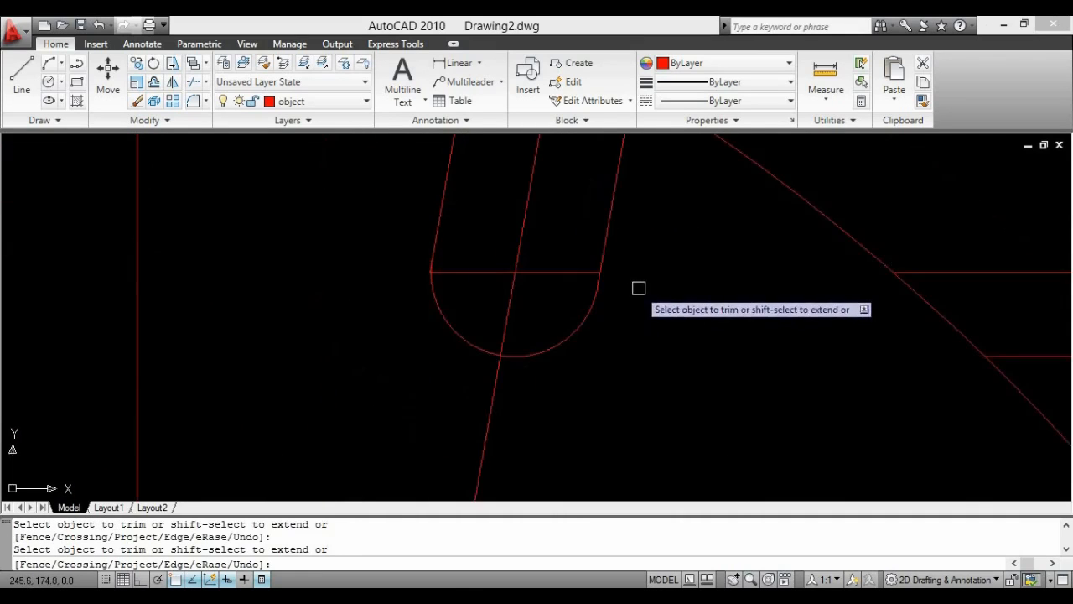
{"action": "scroll", "coordinate": [336, 326], "scroll_direction": "up", "scroll_amount": 3}
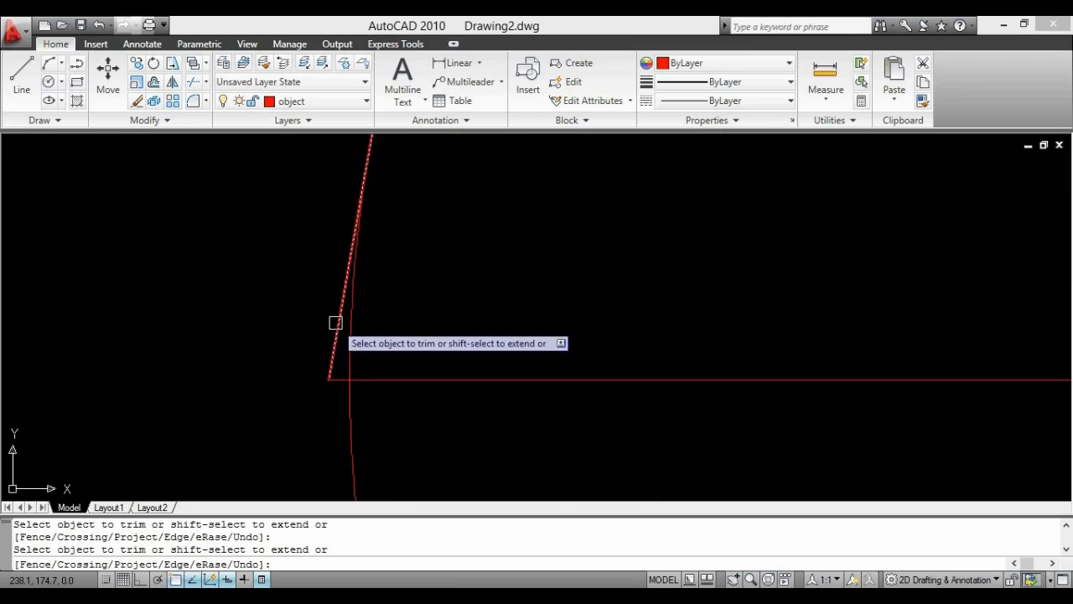
{"action": "scroll", "coordinate": [441, 314], "scroll_direction": "down", "scroll_amount": 3}
{"action": "scroll", "coordinate": [455, 383], "scroll_direction": "up", "scroll_amount": 3}
{"action": "key", "text": "Escape"}
{"action": "key", "text": "Escape"}
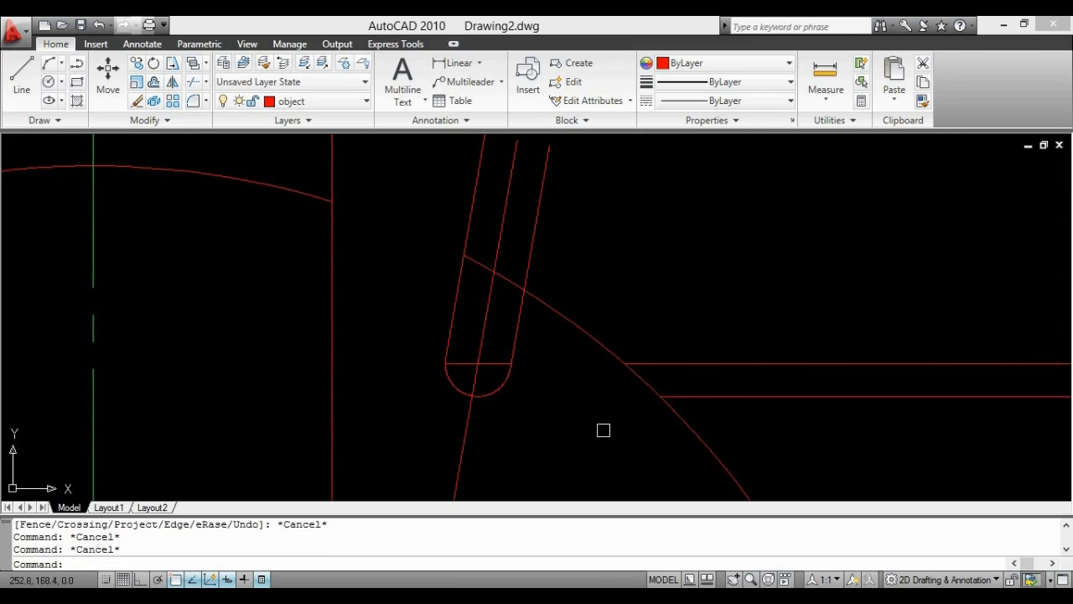
Check the reference drawing's dimensions and offset the slot's short horizontal line 16 upward.
{"action": "key", "text": "alt+Tab"}
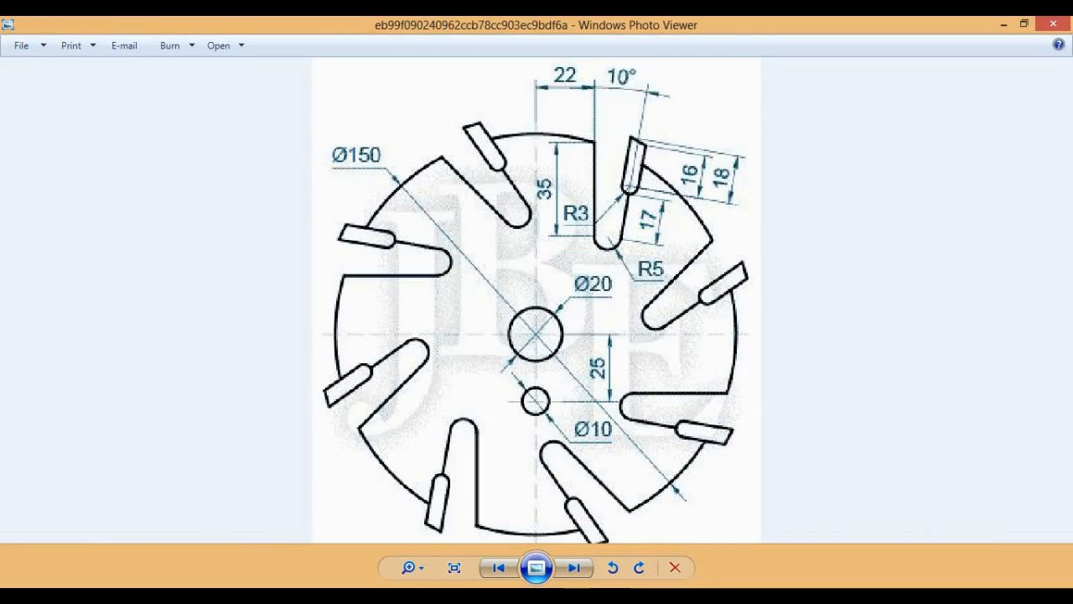
{"action": "key", "text": "alt+Tab"}
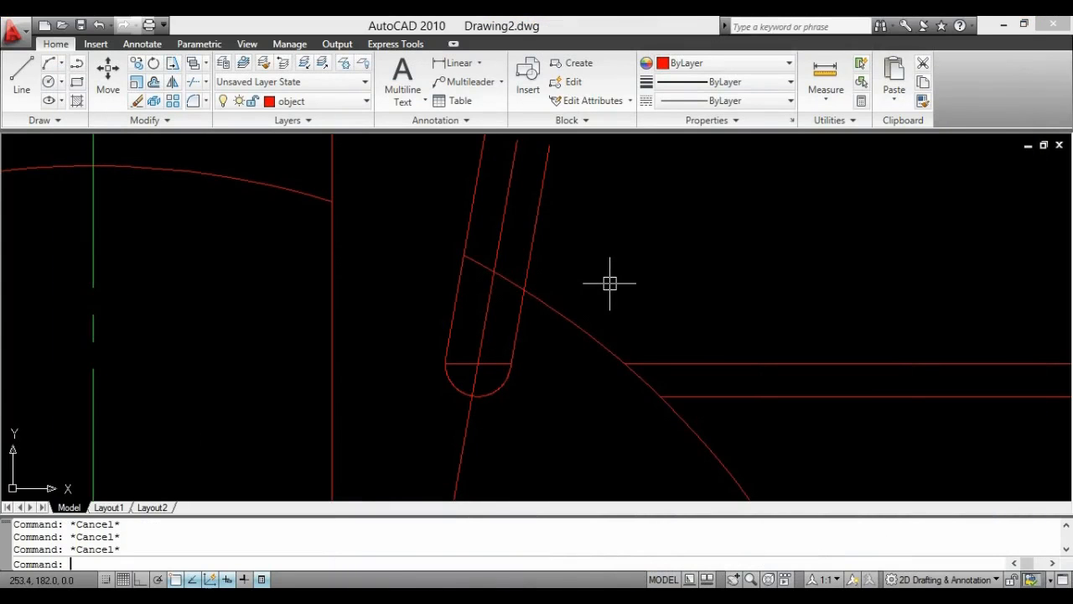
{"action": "type", "text": "O"}
{"action": "key", "text": "Return"}
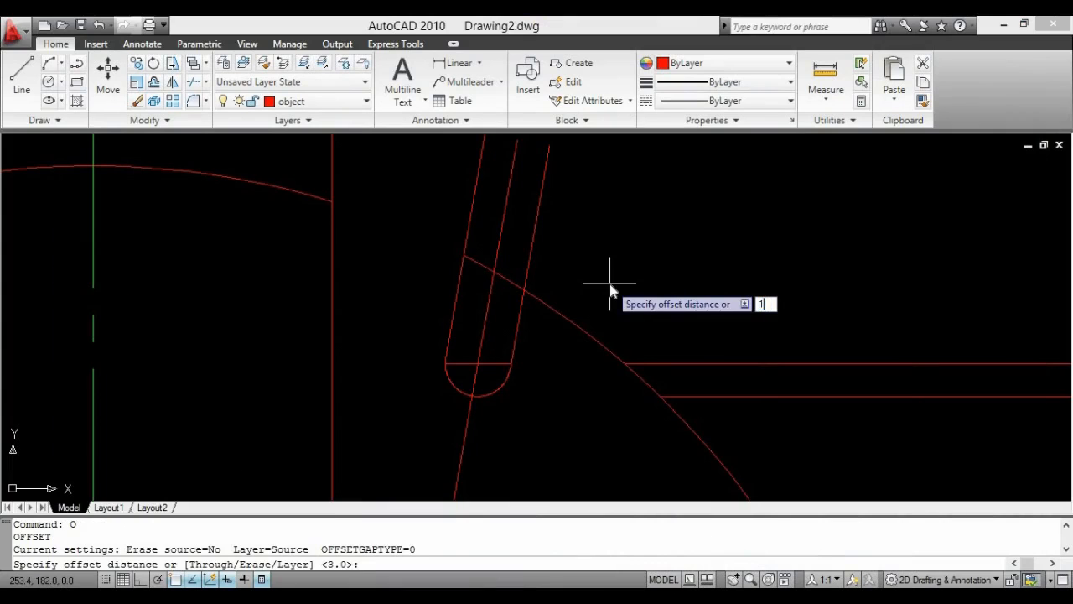
{"action": "key", "text": "Return"}
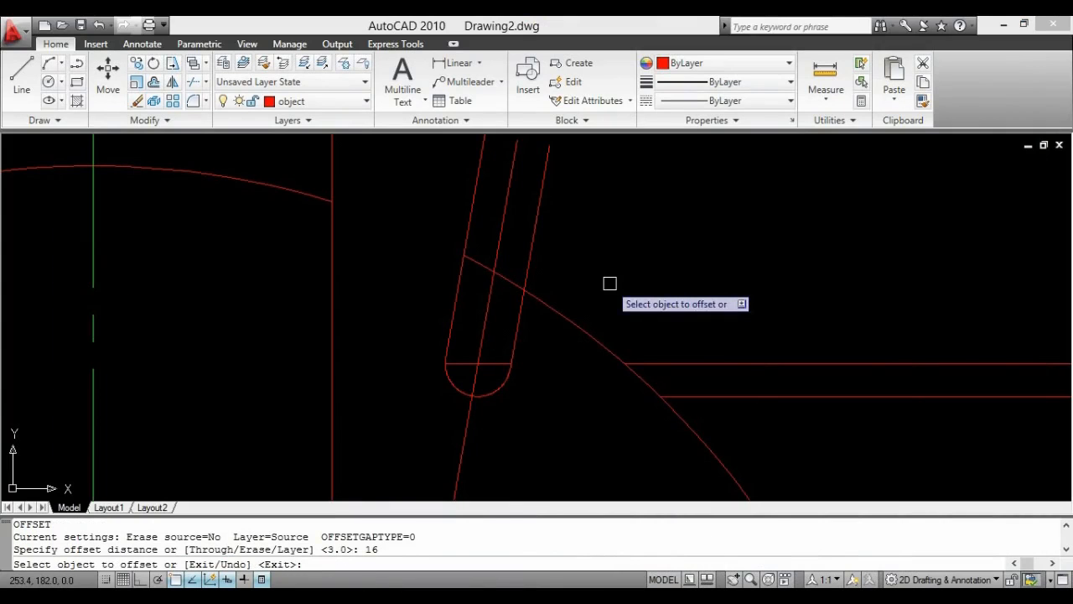
{"action": "left_click", "coordinate": [492, 364]}
{"action": "left_click", "coordinate": [591, 201]}
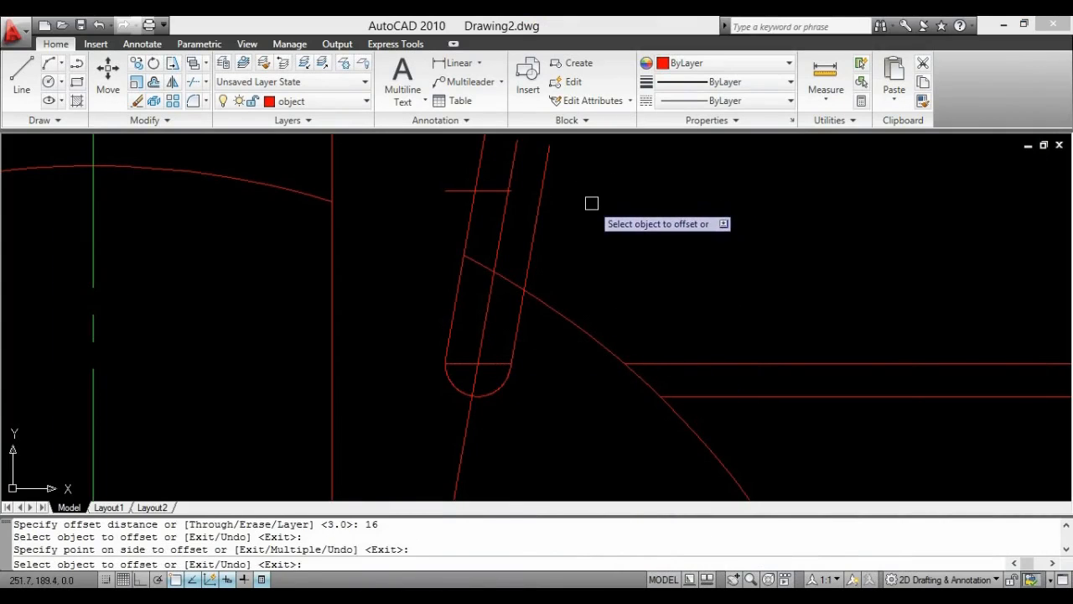
{"action": "key", "text": "Escape"}
Offset the slot's short horizontal line 18 upward.
{"action": "key", "text": "Return"}
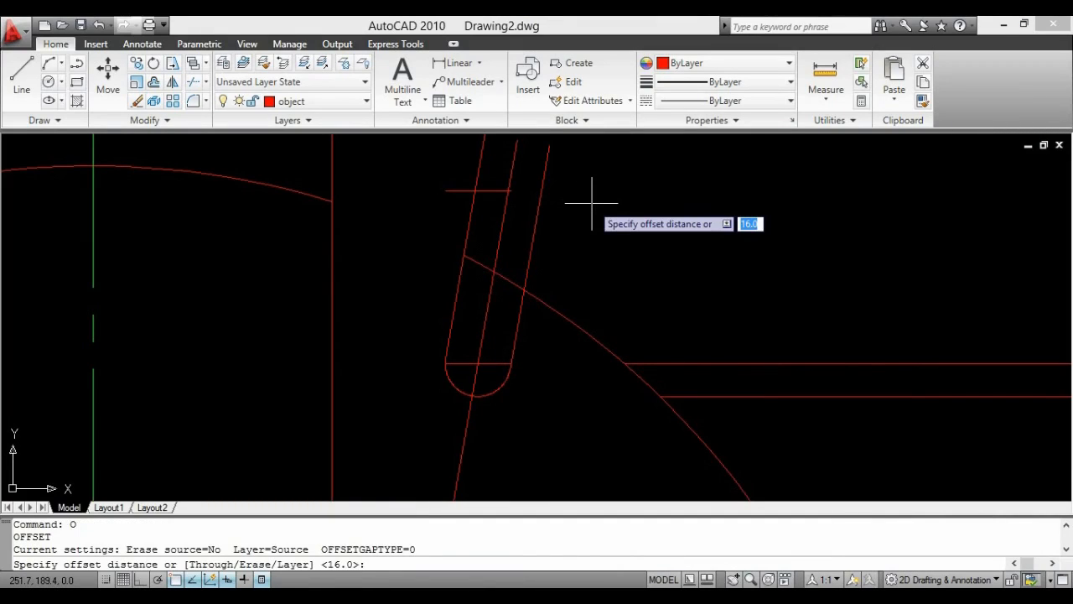
{"action": "type", "text": "18"}
{"action": "key", "text": "Return"}
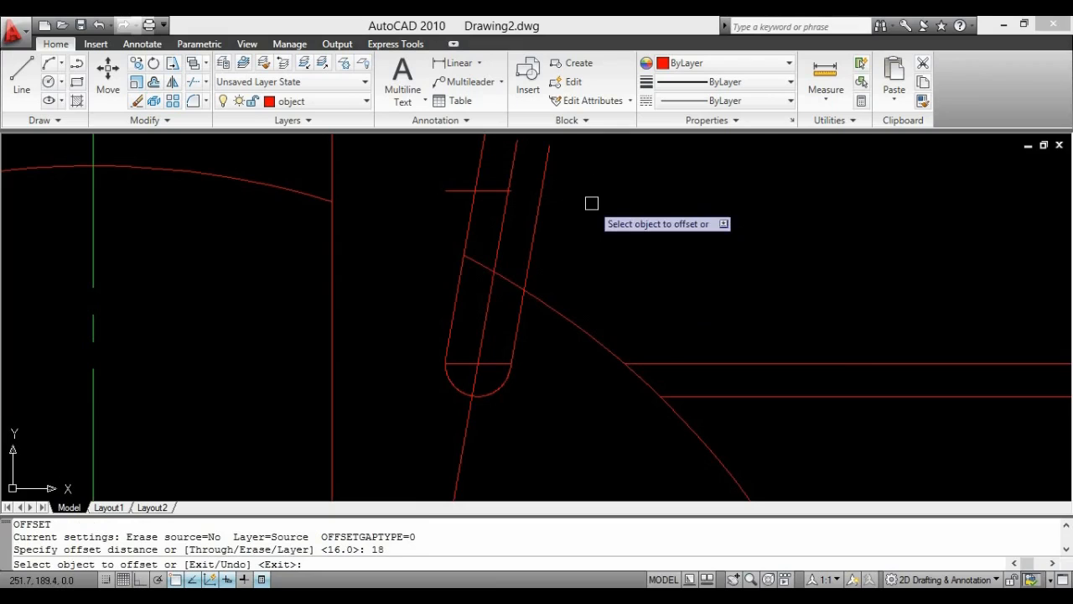
{"action": "left_click", "coordinate": [498, 364]}
{"action": "left_click", "coordinate": [591, 243]}
{"action": "middle_click_drag", "start_coordinate": [589, 252], "coordinate": [528, 312]}
{"action": "key", "text": "Escape"}
{"action": "key", "text": "Escape"}
{"action": "scroll", "coordinate": [411, 232], "scroll_direction": "up", "scroll_amount": 2}
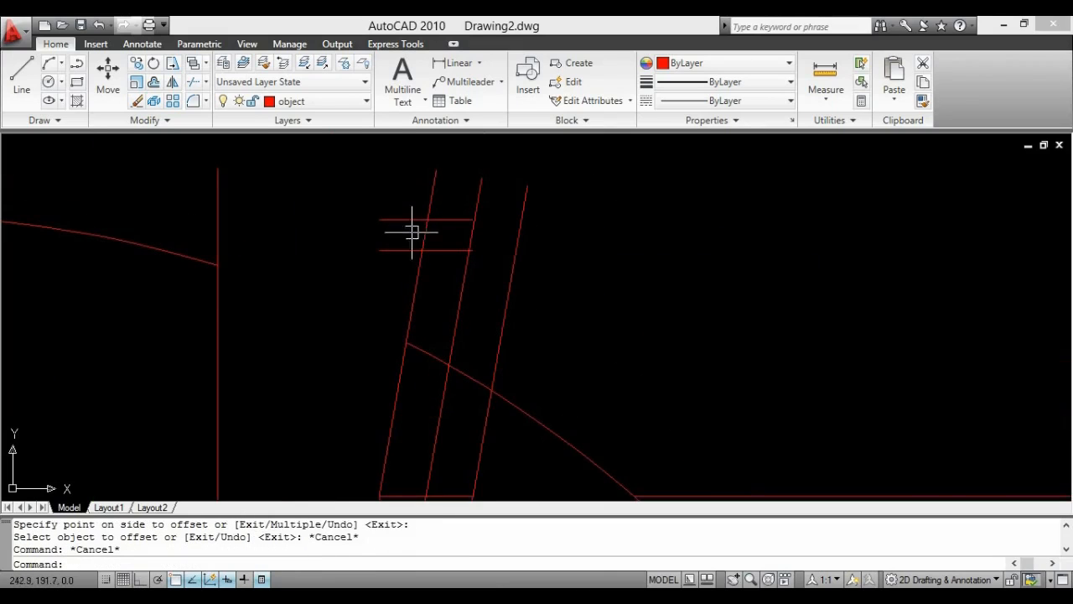
{"action": "key", "text": "Escape"}
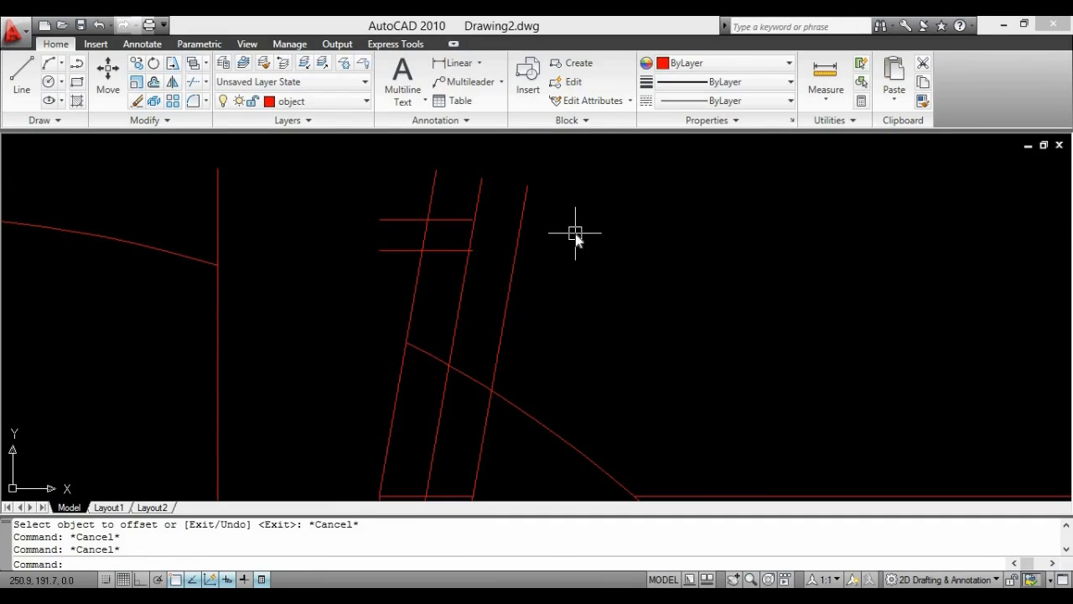
Extend both offset horizontal lines to the right slanted line.
{"action": "type", "text": "EX"}
{"action": "key", "text": "Return"}
{"action": "key", "text": "Return"}
{"action": "left_click", "coordinate": [451, 251]}
{"action": "left_click", "coordinate": [455, 220]}
{"action": "middle_click_drag", "start_coordinate": [606, 239], "coordinate": [579, 249]}
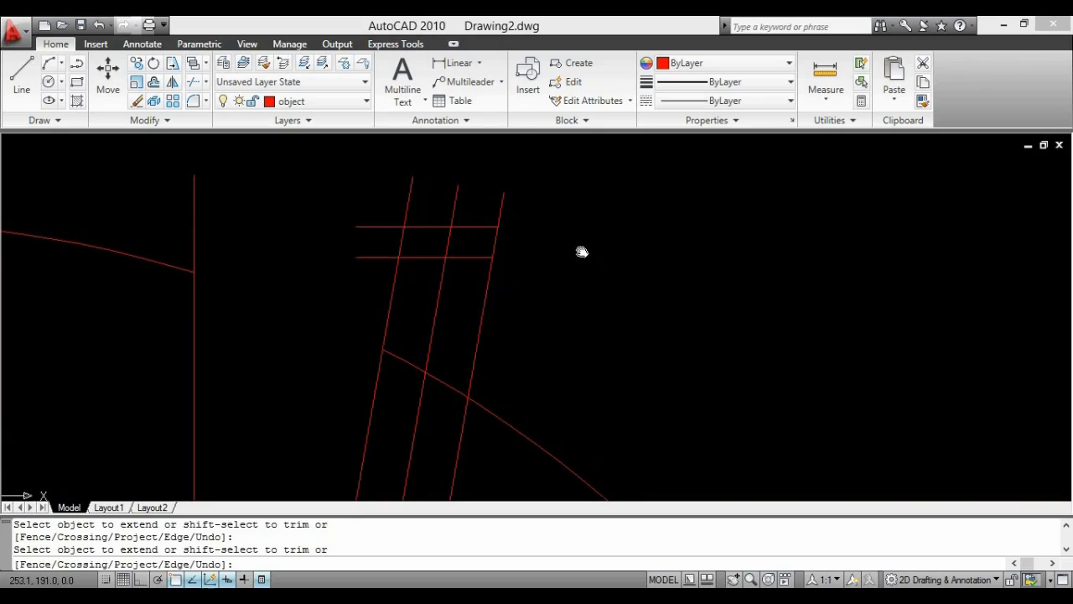
{"action": "key", "text": "Escape"}
Draw a line from the left slanted line's crossing with the upper horizontal to the right slanted line's crossing with the lower horizontal.
{"action": "type", "text": "L"}
{"action": "key", "text": "Return"}
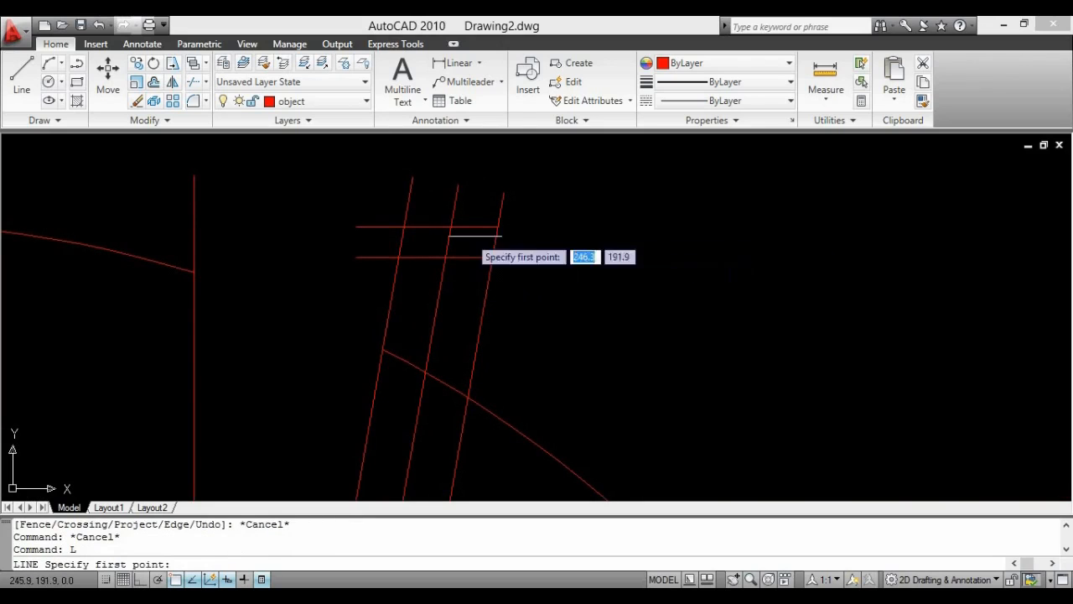
{"action": "left_click", "coordinate": [402, 227]}
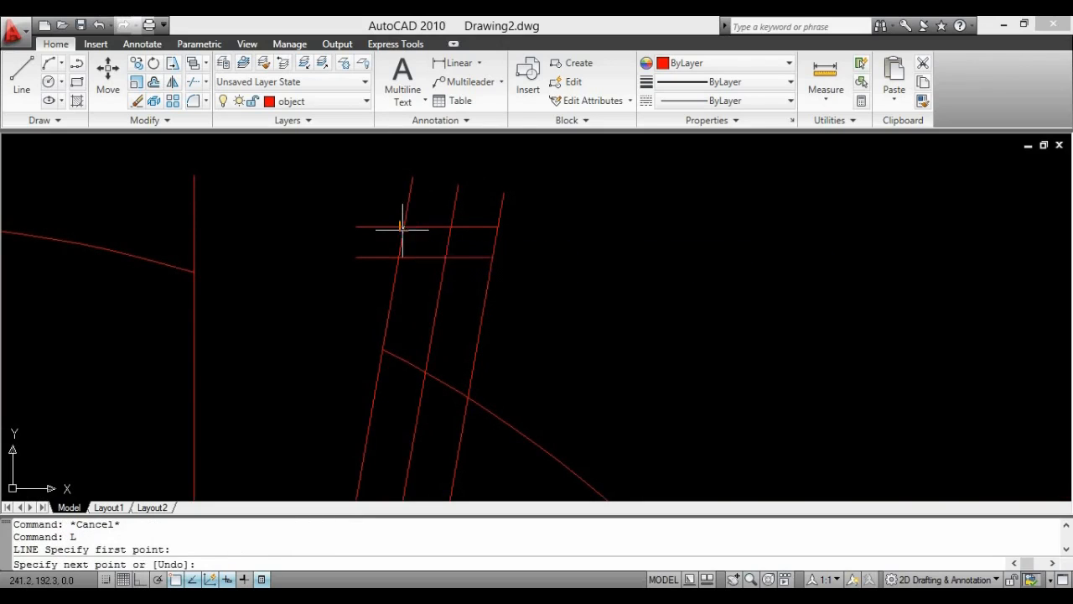
{"action": "left_click", "coordinate": [492, 257]}
{"action": "key", "text": "Escape"}
Trim the slanted lines above the slot's new angled end and the upper horizontal line between the middle and right slanted lines.
{"action": "scroll", "coordinate": [553, 249], "scroll_direction": "down", "scroll_amount": 4}
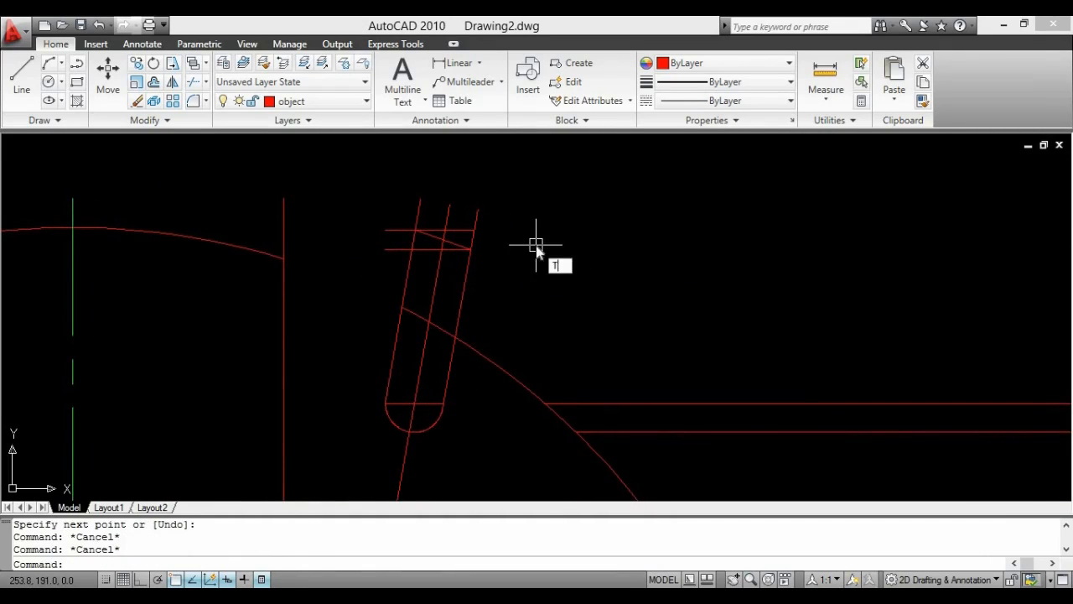
{"action": "key", "text": "Return"}
{"action": "key", "text": "Return"}
{"action": "left_click", "coordinate": [469, 233]}
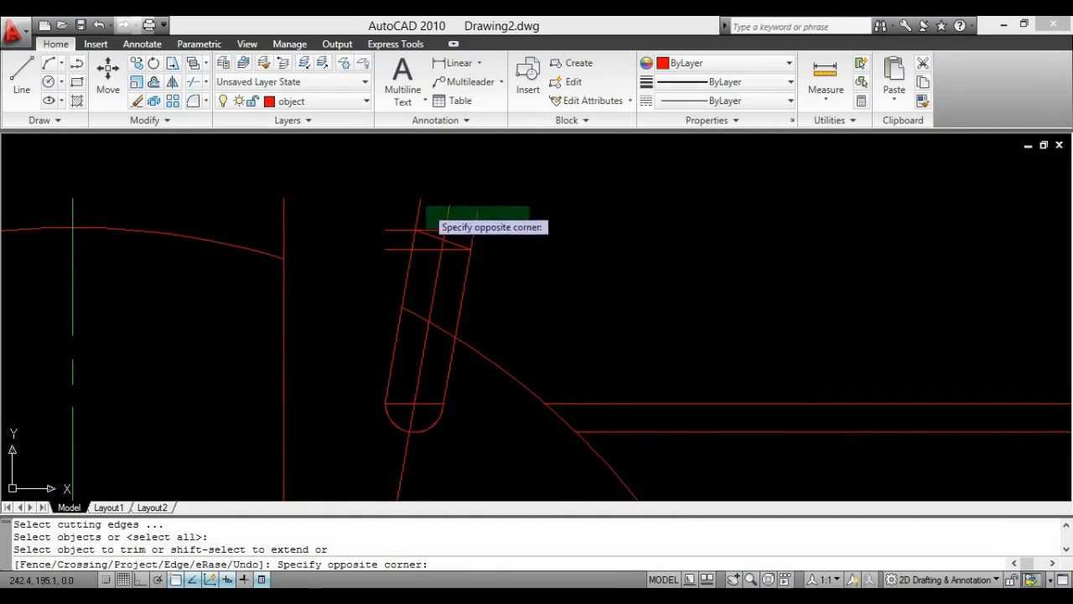
{"action": "left_click", "coordinate": [425, 201]}
{"action": "scroll", "coordinate": [438, 247], "scroll_direction": "up", "scroll_amount": 2}
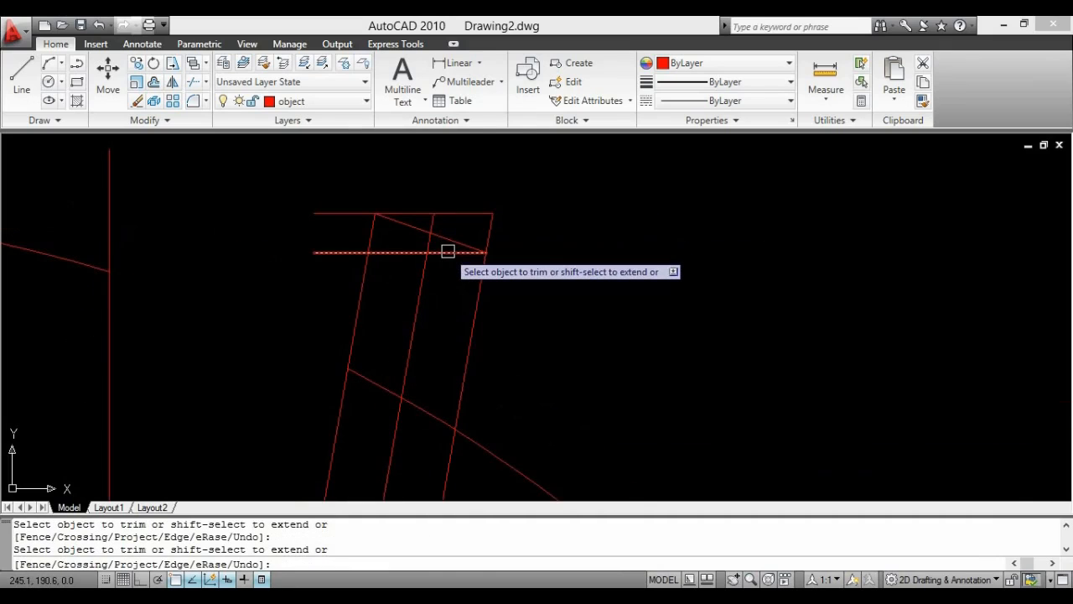
{"action": "left_click", "coordinate": [467, 214]}
{"action": "left_click", "coordinate": [489, 227]}
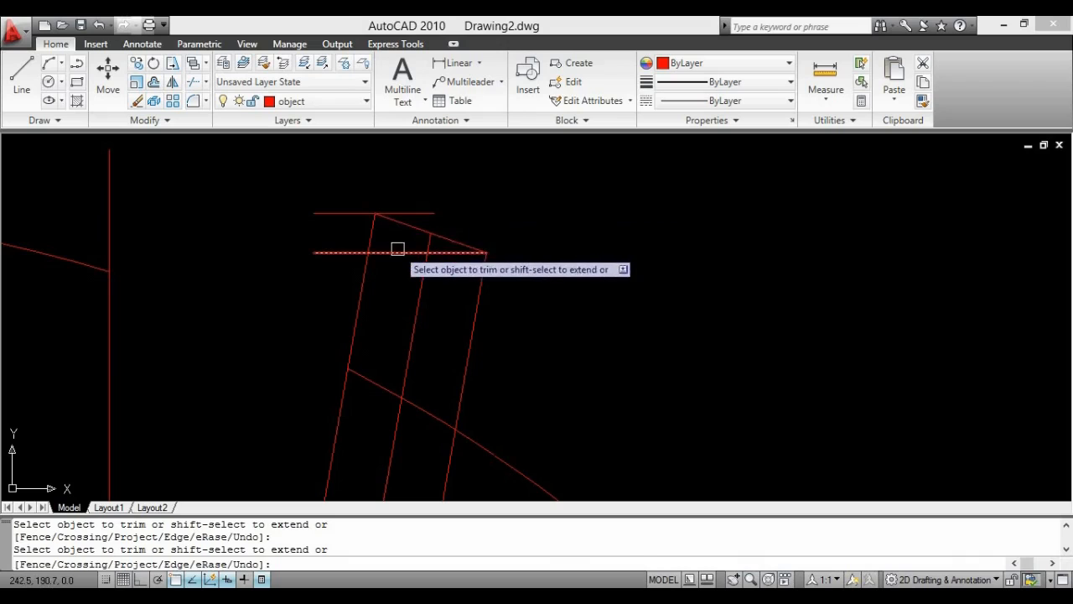
{"action": "key", "text": "Escape"}
Delete the upper and lower horizontal construction lines crossing the blade's angled end.
{"action": "left_click", "coordinate": [350, 213]}
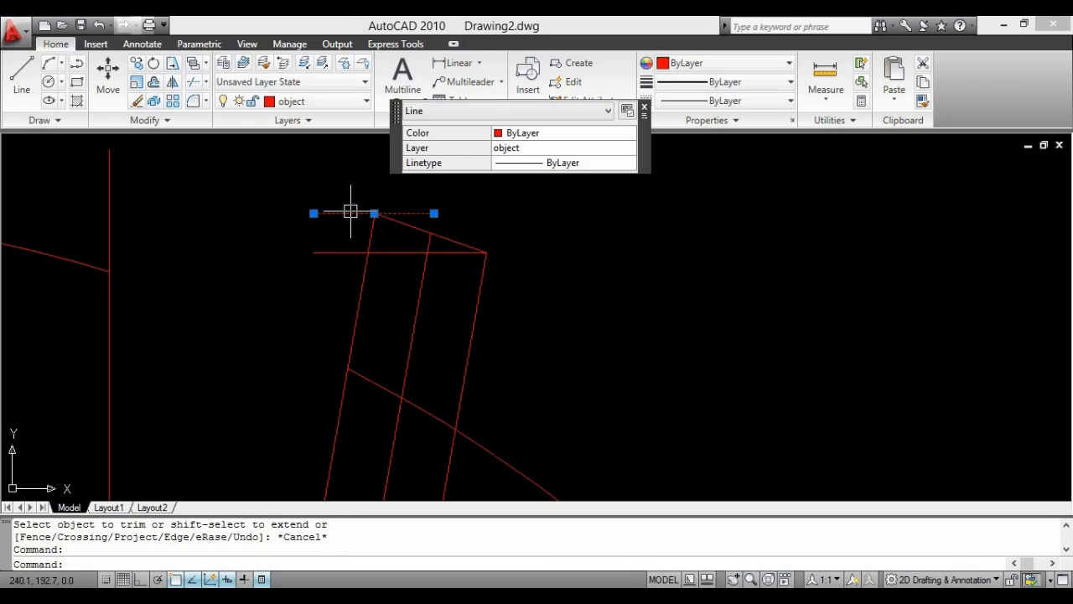
{"action": "key", "text": "Delete"}
{"action": "scroll", "coordinate": [545, 279], "scroll_direction": "up", "scroll_amount": 2}
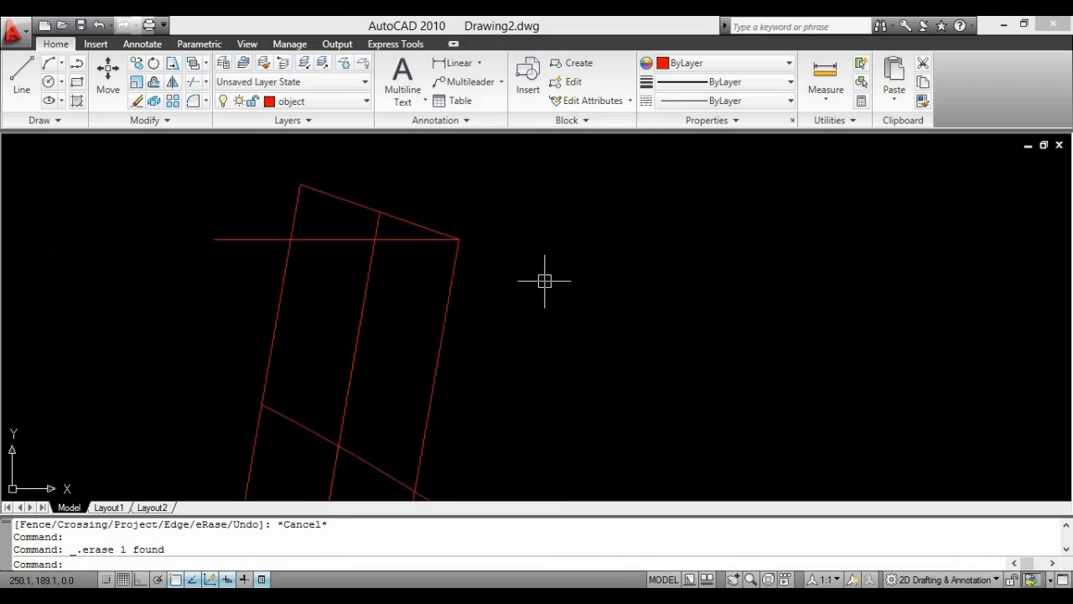
{"action": "left_click", "coordinate": [325, 236]}
{"action": "key", "text": "Delete"}
Delete the middle slanted line and trim the disc's arc between the blade's two sides.
{"action": "left_click", "coordinate": [369, 297]}
{"action": "key", "text": "Delete"}
{"action": "scroll", "coordinate": [604, 281], "scroll_direction": "down", "scroll_amount": 2}
{"action": "middle_click_drag", "start_coordinate": [604, 280], "coordinate": [579, 260]}
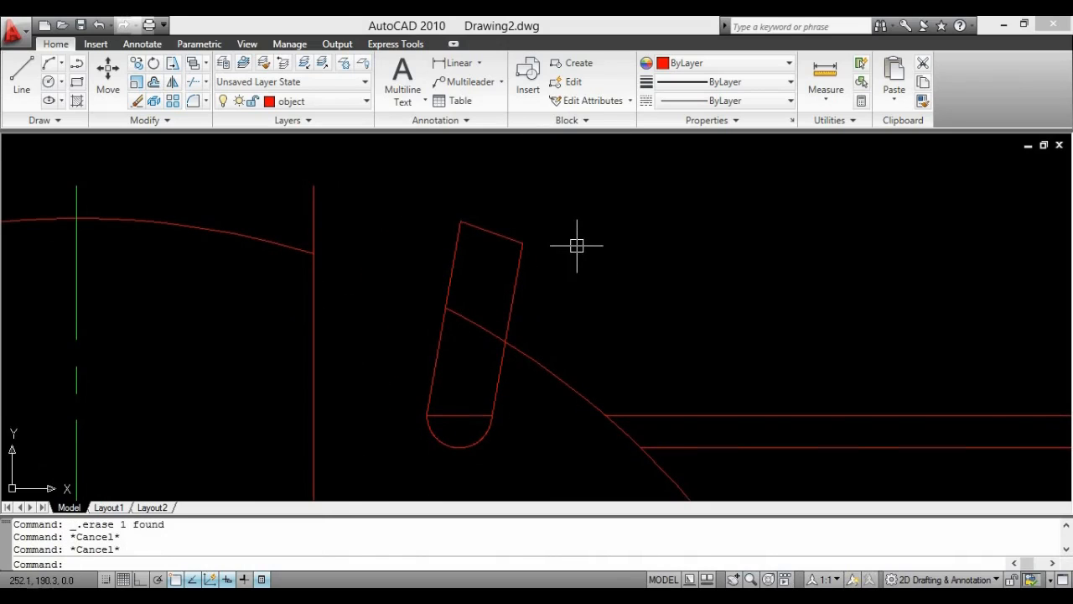
{"action": "key", "text": "Return"}
{"action": "key", "text": "Return"}
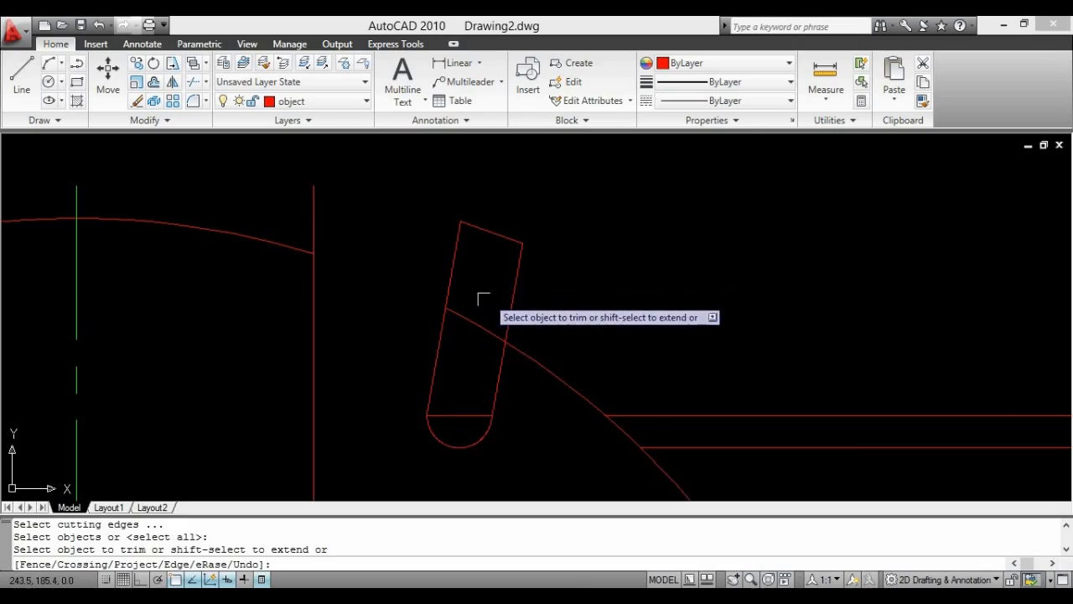
{"action": "left_click", "coordinate": [474, 323]}
{"action": "scroll", "coordinate": [477, 316], "scroll_direction": "down", "scroll_amount": 3}
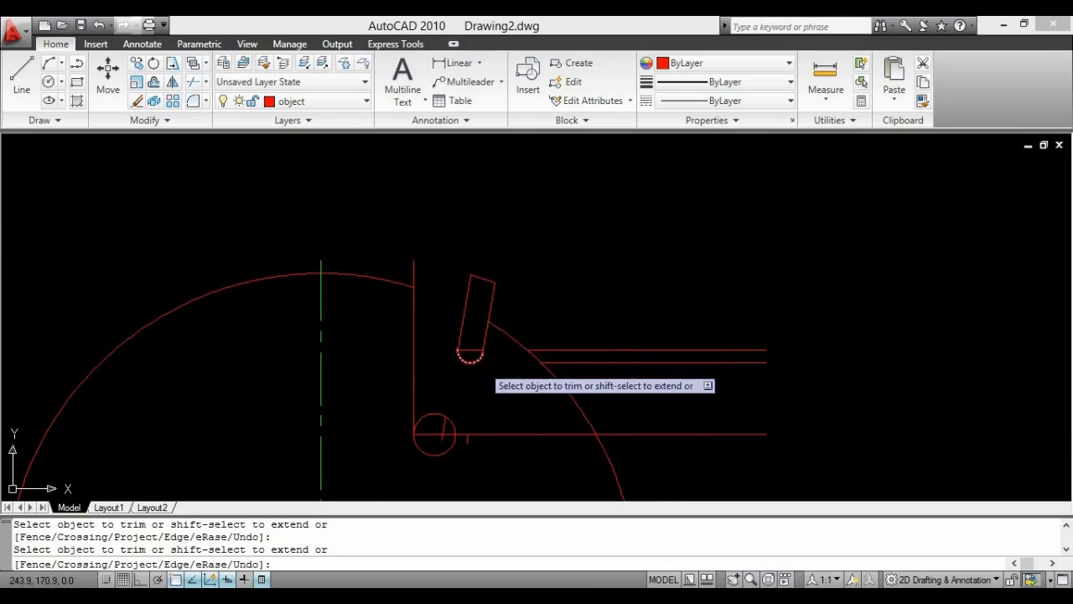
{"action": "scroll", "coordinate": [479, 368], "scroll_direction": "up", "scroll_amount": 1}
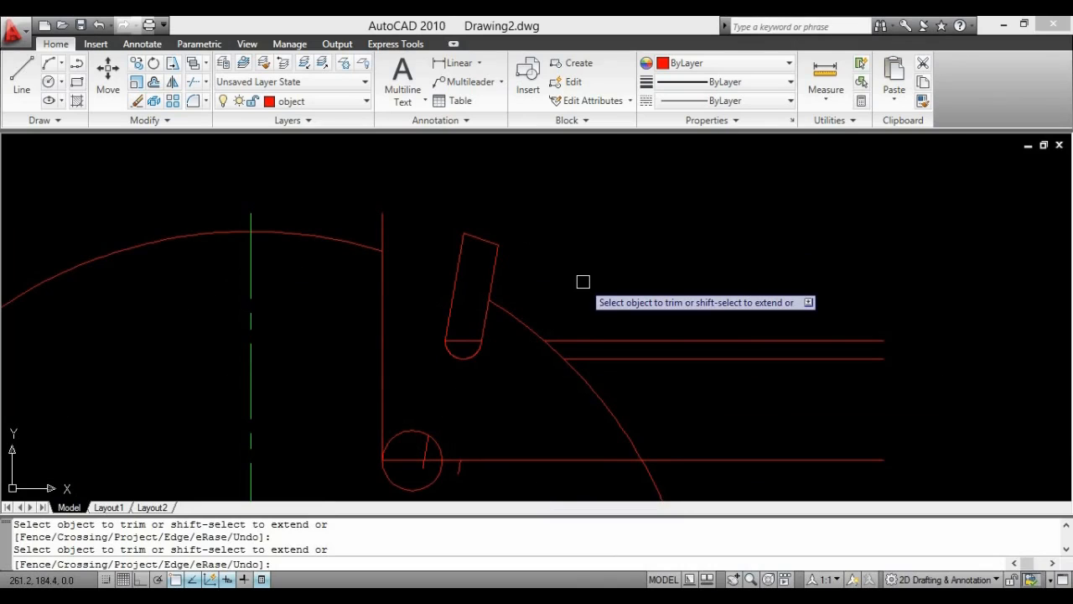
{"action": "key", "text": "Escape"}
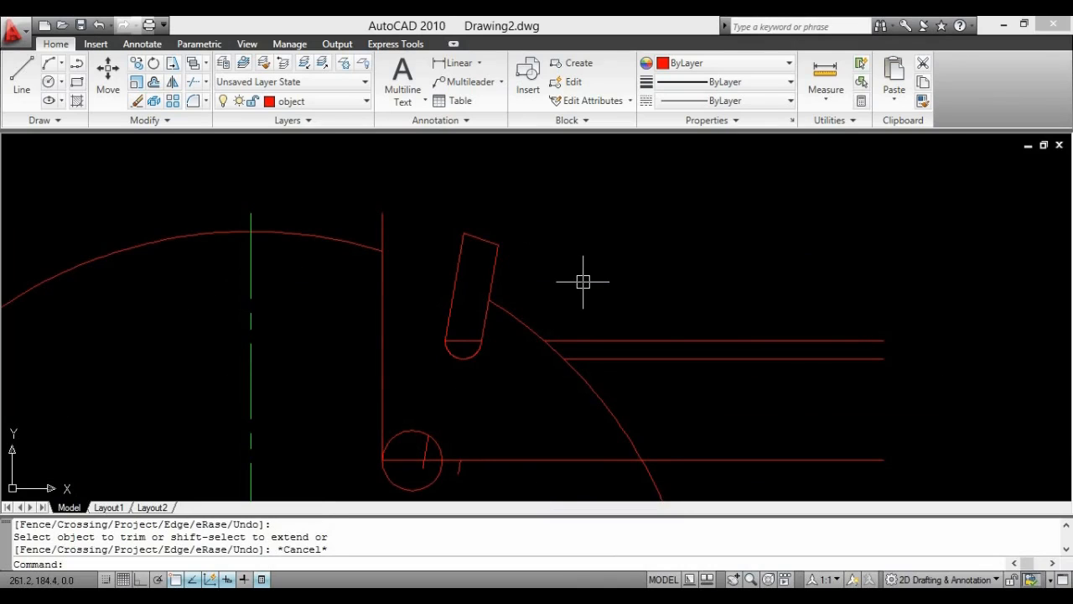
Undo the arc trim and the deletion of the middle slanted line.
{"action": "key", "text": "ctrl+z"}
{"action": "key", "text": "ctrl+z"}
{"action": "key", "text": "ctrl+z"}
{"action": "scroll", "coordinate": [593, 256], "scroll_direction": "down", "scroll_amount": 3}
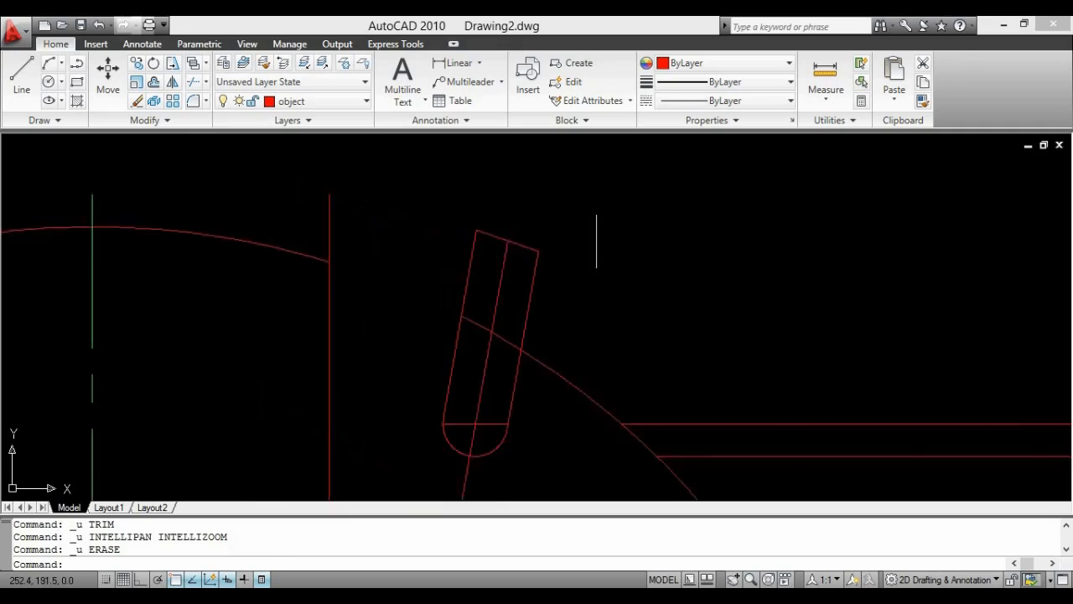
{"action": "middle_click_drag", "start_coordinate": [614, 243], "coordinate": [584, 218]}
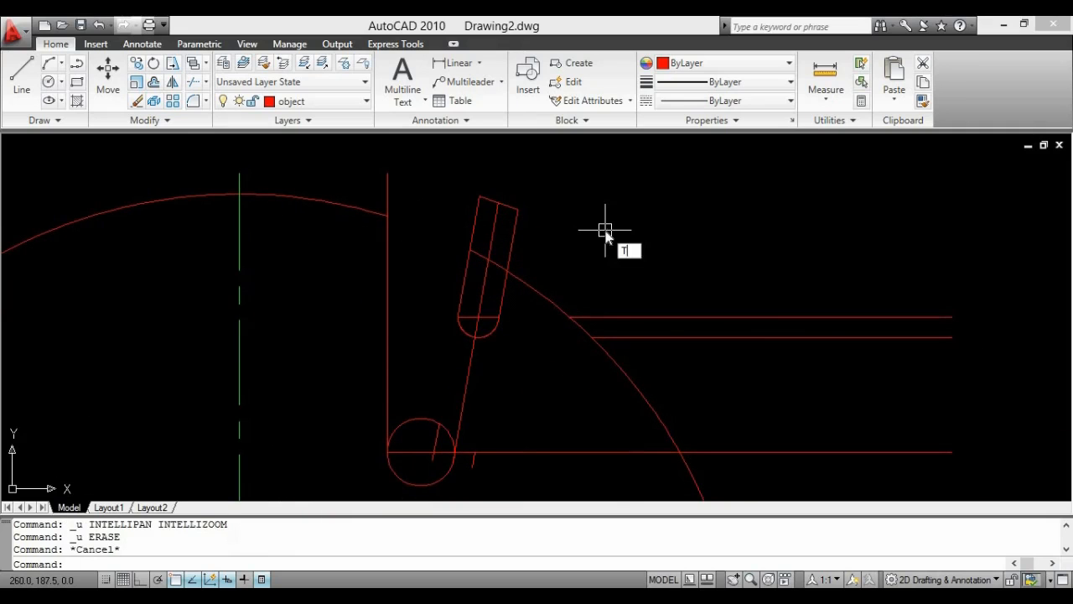
Trim the disc arc between the middle and right slanted lines and delete the remaining arc piece inside the blade.
{"action": "type", "text": "TR"}
{"action": "key", "text": "Return"}
{"action": "key", "text": "Return"}
{"action": "scroll", "coordinate": [503, 260], "scroll_direction": "up", "scroll_amount": 3}
{"action": "left_click", "coordinate": [494, 263]}
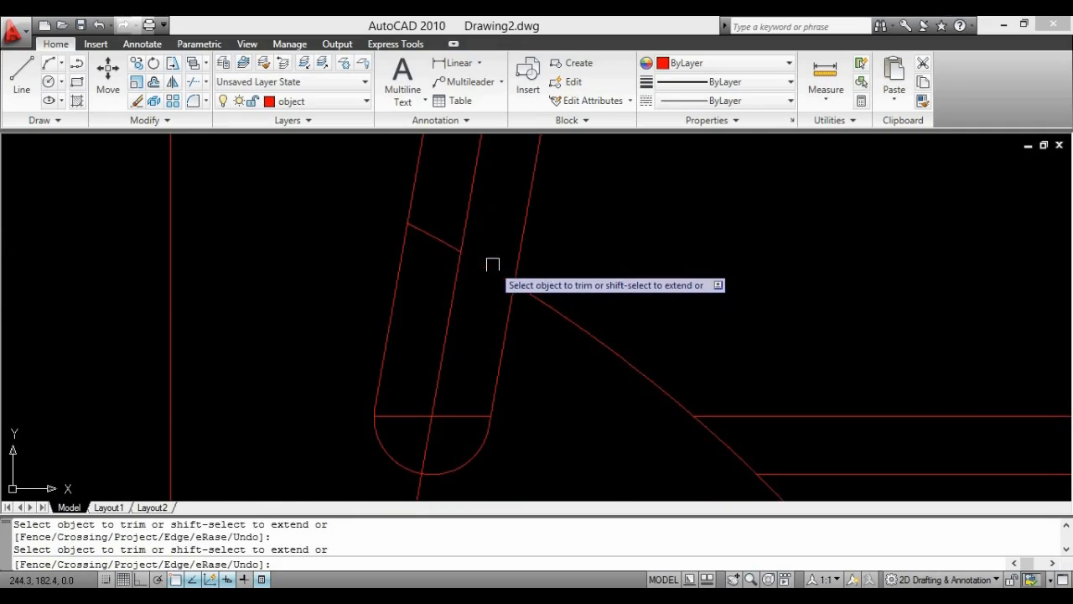
{"action": "key", "text": "Escape"}
{"action": "left_click", "coordinate": [437, 244]}
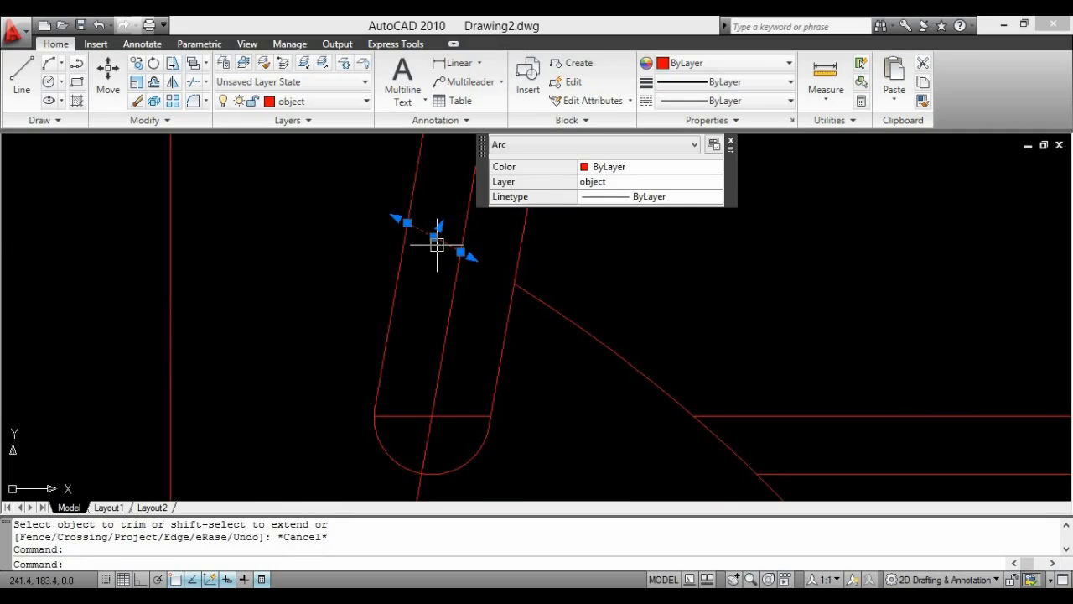
{"action": "key", "text": "Delete"}
Delete the short horizontal line across the blade's rounded end.
{"action": "left_click", "coordinate": [473, 415]}
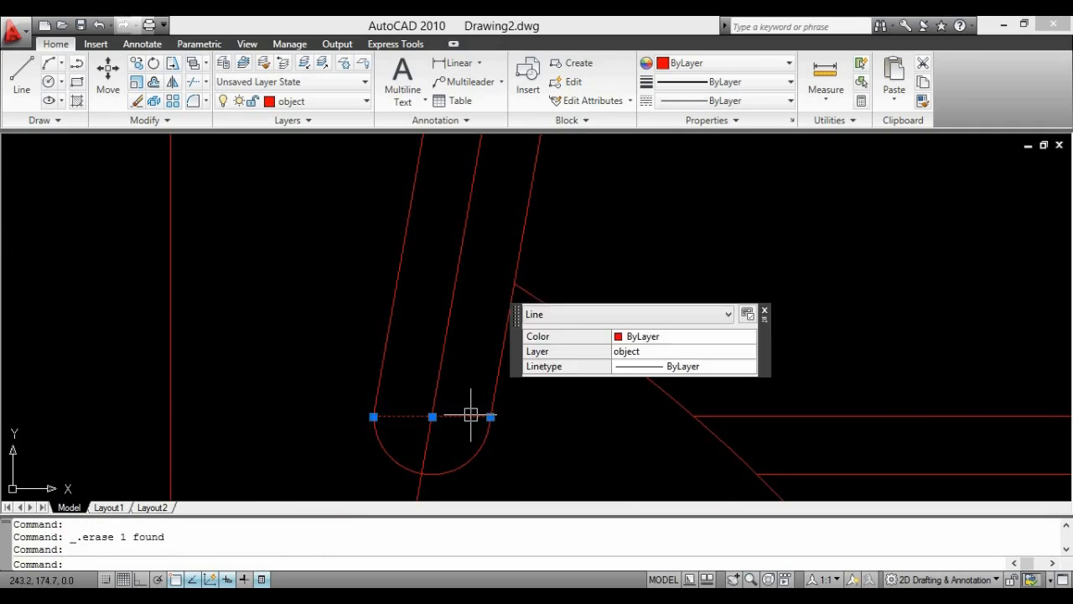
{"action": "key", "text": "Delete"}
{"action": "scroll", "coordinate": [634, 268], "scroll_direction": "down", "scroll_amount": 3}
{"action": "middle_click_drag", "start_coordinate": [635, 266], "coordinate": [652, 252]}
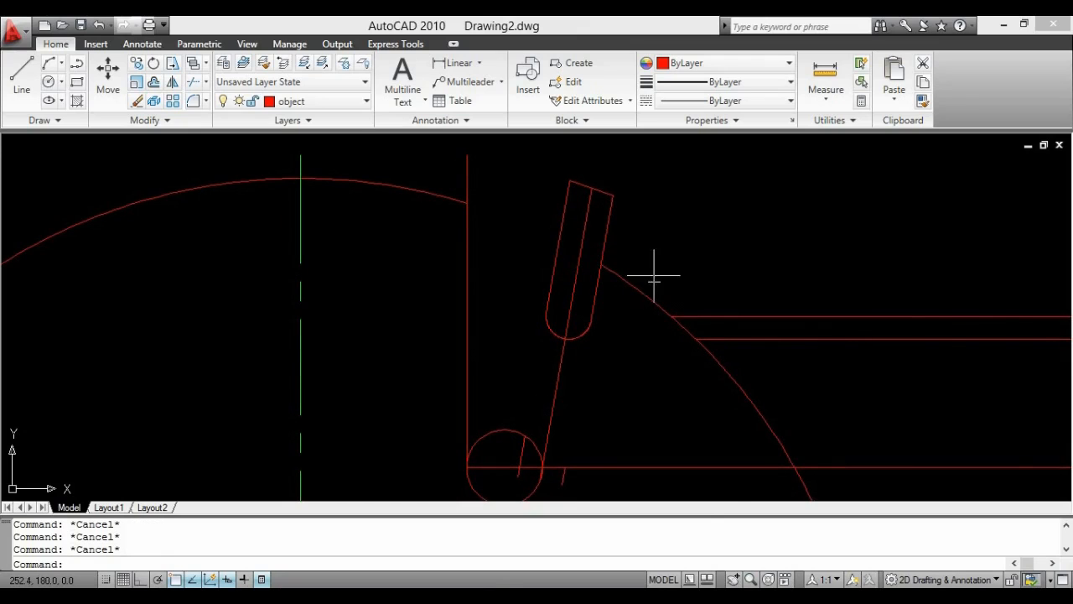
Delete the two closely spaced horizontal construction lines extending right from the disc's edge.
{"action": "middle_click_drag", "start_coordinate": [605, 247], "coordinate": [584, 242]}
{"action": "middle_click_drag", "start_coordinate": [685, 308], "coordinate": [562, 242]}
{"action": "left_click", "coordinate": [741, 326]}
{"action": "left_click", "coordinate": [682, 164]}
{"action": "key", "text": "Delete"}
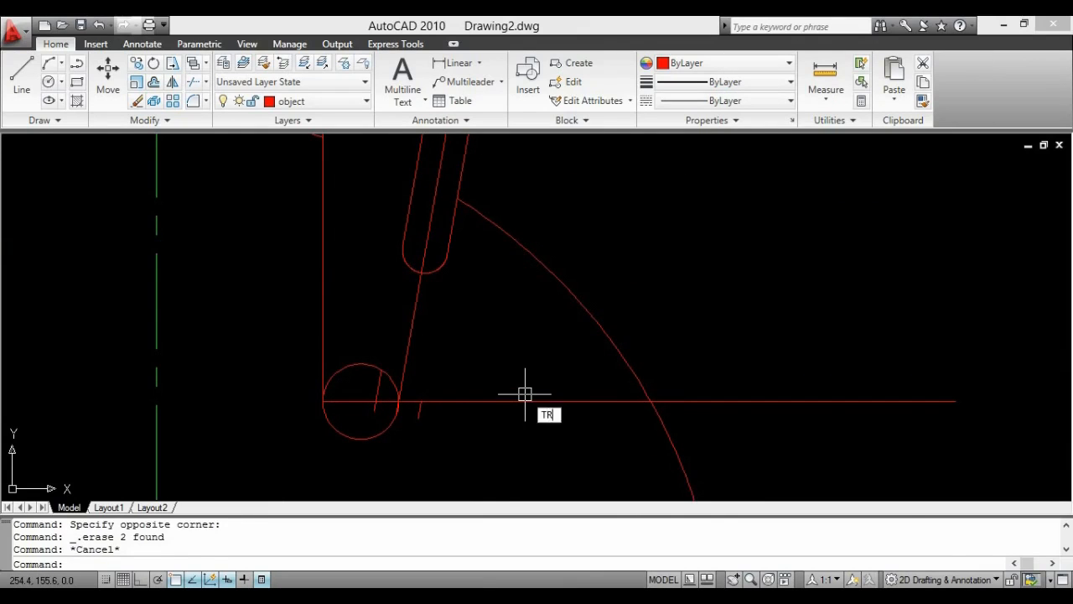
Trim the small circle at the slot bottom to a lower arc joining the vertical line and the slanted line.
{"action": "key", "text": "Return"}
{"action": "key", "text": "Return"}
{"action": "scroll", "coordinate": [386, 381], "scroll_direction": "up", "scroll_amount": 3}
{"action": "scroll", "coordinate": [414, 389], "scroll_direction": "up", "scroll_amount": 5}
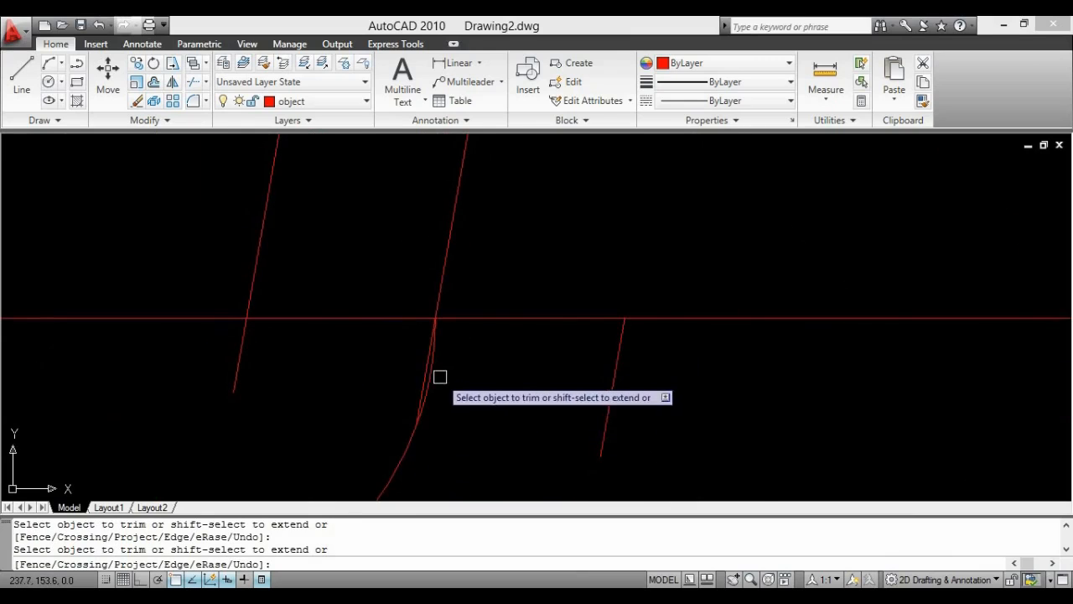
{"action": "scroll", "coordinate": [434, 369], "scroll_direction": "up", "scroll_amount": 3}
{"action": "scroll", "coordinate": [456, 339], "scroll_direction": "down", "scroll_amount": 4}
{"action": "scroll", "coordinate": [294, 341], "scroll_direction": "down", "scroll_amount": 3}
{"action": "middle_click_drag", "start_coordinate": [303, 336], "coordinate": [380, 327]}
{"action": "scroll", "coordinate": [288, 322], "scroll_direction": "up", "scroll_amount": 4}
{"action": "key", "text": "Escape"}
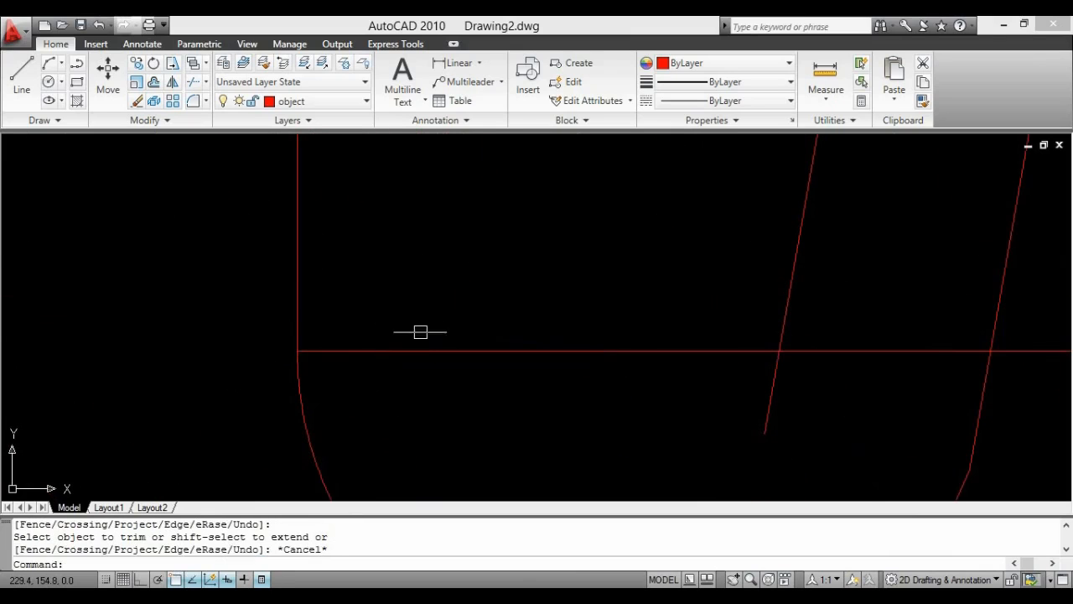
Delete the horizontal line across the slot's rounded bottom and the short slanted line to the right of the slot.
{"action": "left_click", "coordinate": [424, 349]}
{"action": "key", "text": "Delete"}
{"action": "scroll", "coordinate": [510, 383], "scroll_direction": "down", "scroll_amount": 3}
{"action": "middle_click_drag", "start_coordinate": [511, 382], "coordinate": [460, 387]}
{"action": "left_click", "coordinate": [513, 342]}
{"action": "left_click", "coordinate": [484, 394]}
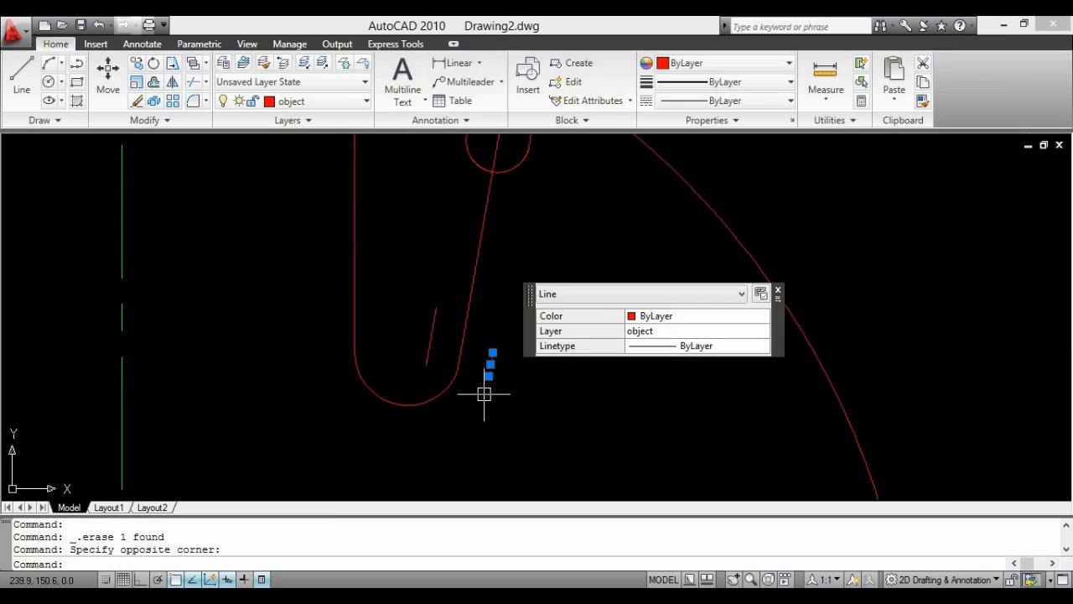
{"action": "key", "text": "Delete"}
Delete the leftover short slanted line inside the slot's rounded bottom.
{"action": "left_click", "coordinate": [399, 387]}
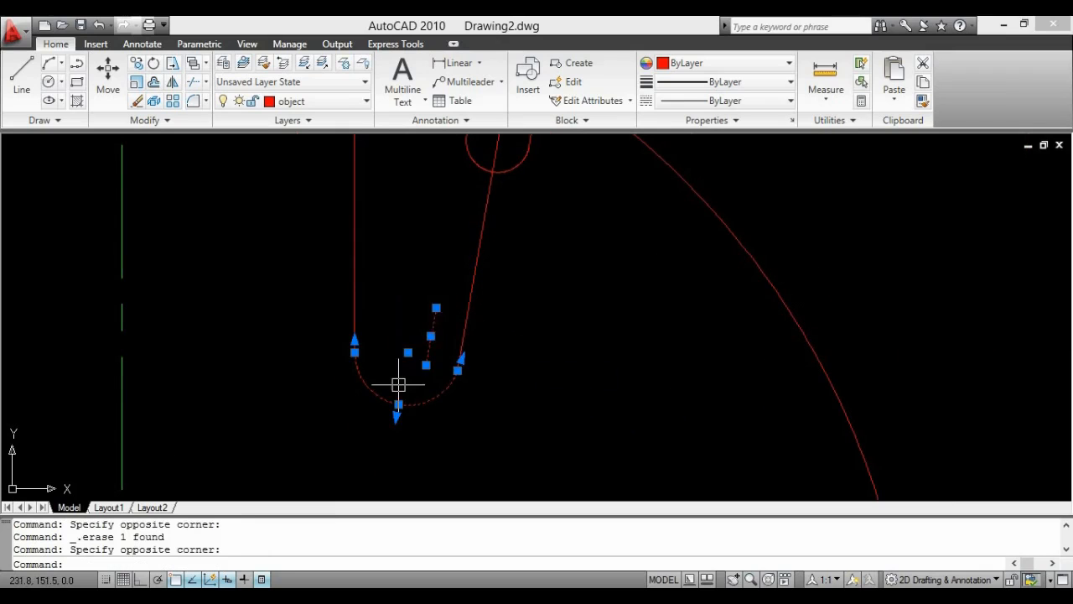
{"action": "scroll", "coordinate": [402, 337], "scroll_direction": "up", "scroll_amount": 3}
{"action": "key", "text": "Escape"}
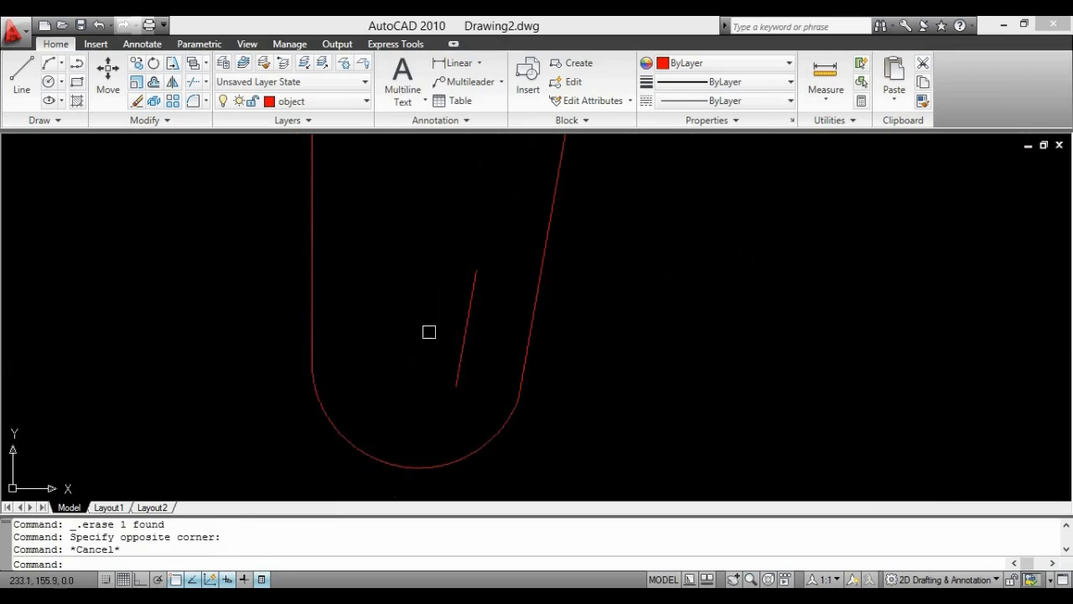
{"action": "left_click", "coordinate": [471, 288]}
{"action": "key", "text": "Delete"}
{"action": "scroll", "coordinate": [473, 293], "scroll_direction": "down", "scroll_amount": 3}
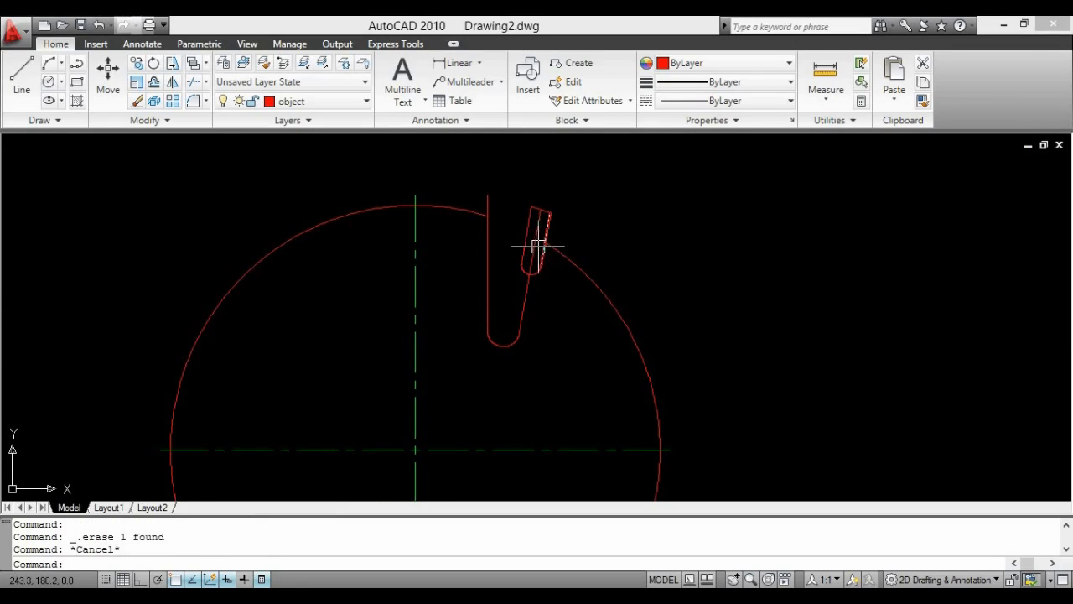
Trim the end of the slot's vertical line that projects above the disc's edge.
{"action": "key", "text": "Return"}
{"action": "key", "text": "Return"}
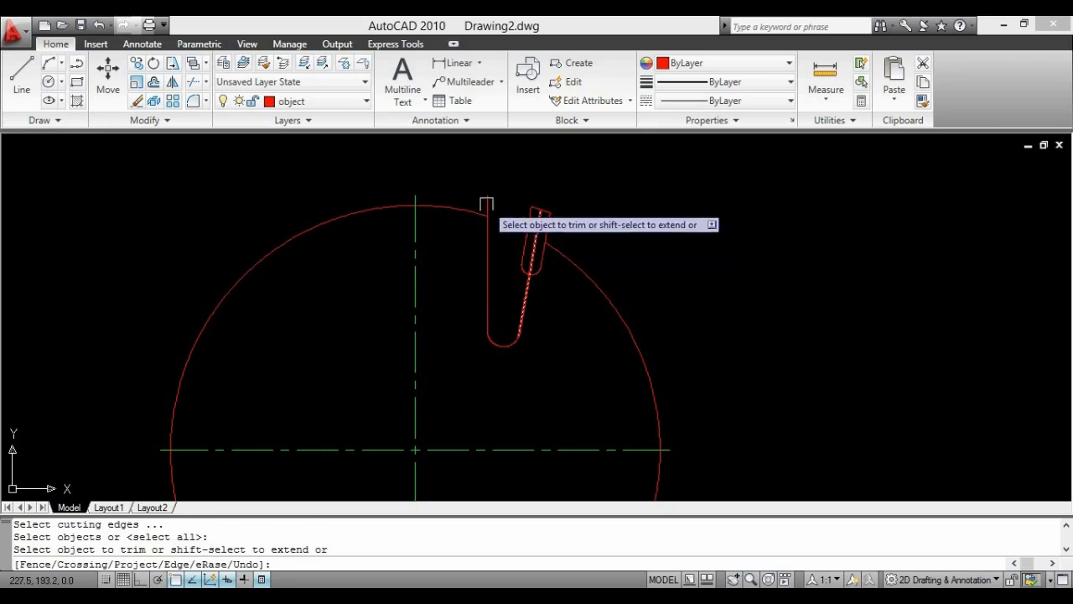
{"action": "left_click", "coordinate": [488, 204]}
{"action": "middle_click_drag", "start_coordinate": [618, 220], "coordinate": [612, 250]}
{"action": "key", "text": "Escape"}
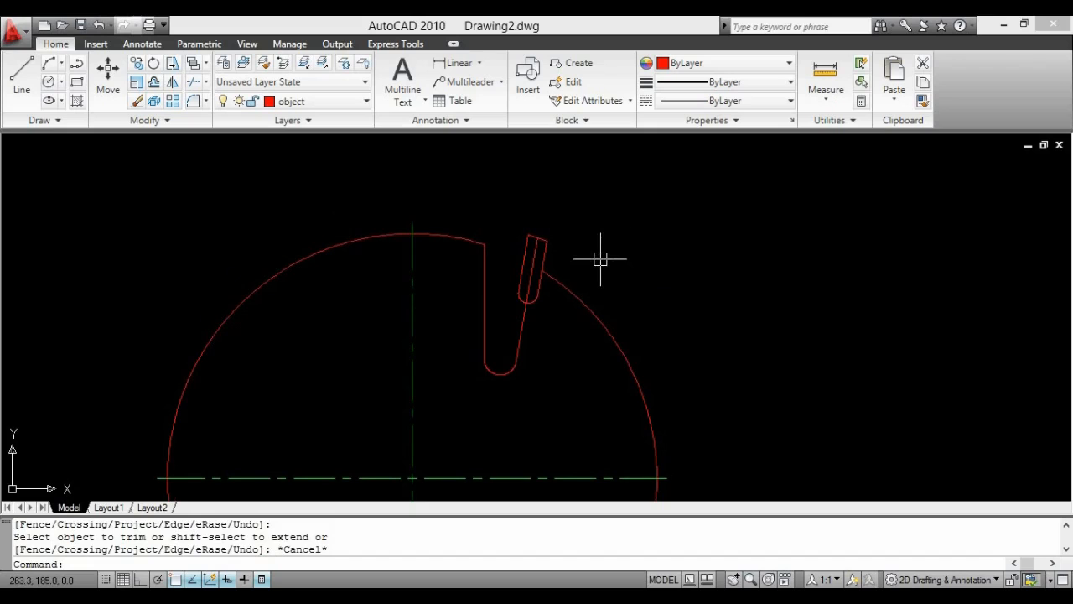
Trim the middle slanted line inside the blade, keeping only its part below the rounded end.
{"action": "scroll", "coordinate": [530, 271], "scroll_direction": "up", "scroll_amount": 2}
{"action": "key", "text": "Escape"}
{"action": "key", "text": "Escape"}
{"action": "type", "text": "TR"}
{"action": "key", "text": "Return"}
{"action": "key", "text": "Return"}
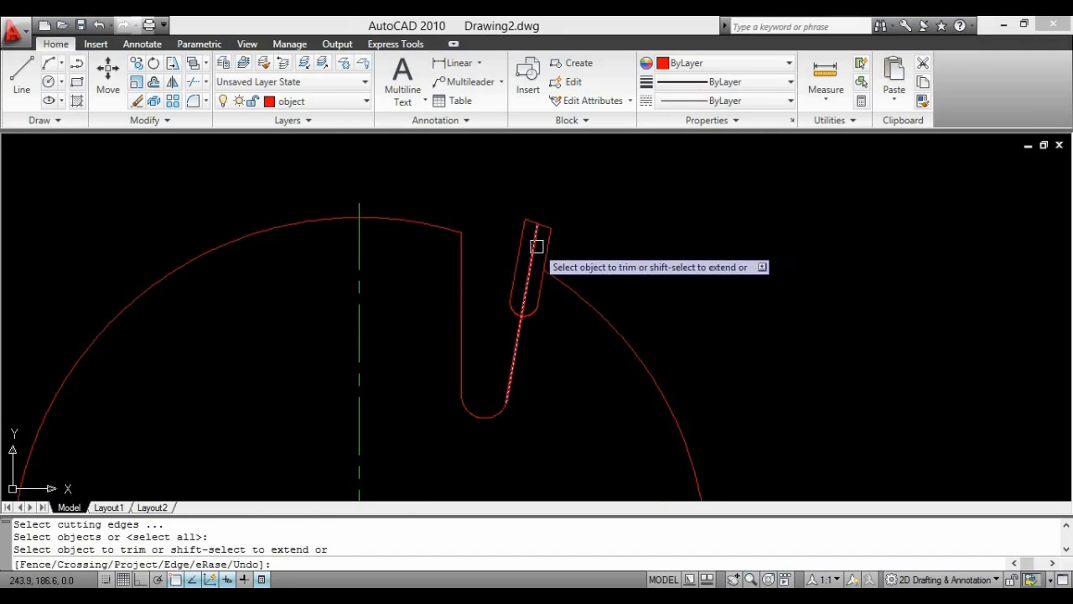
{"action": "scroll", "coordinate": [618, 243], "scroll_direction": "down", "scroll_amount": 4}
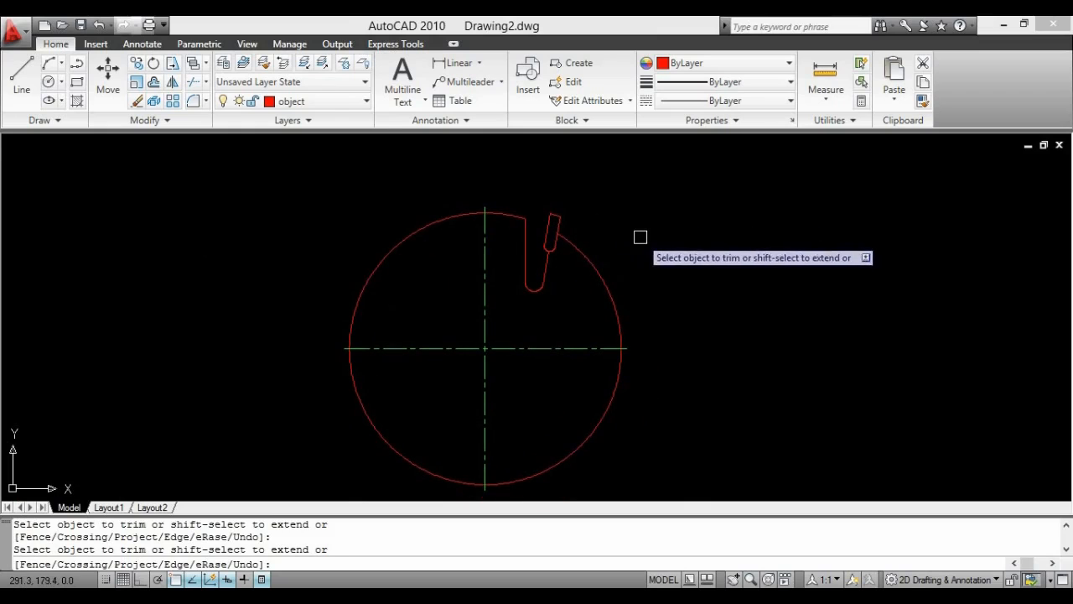
{"action": "key", "text": "Escape"}
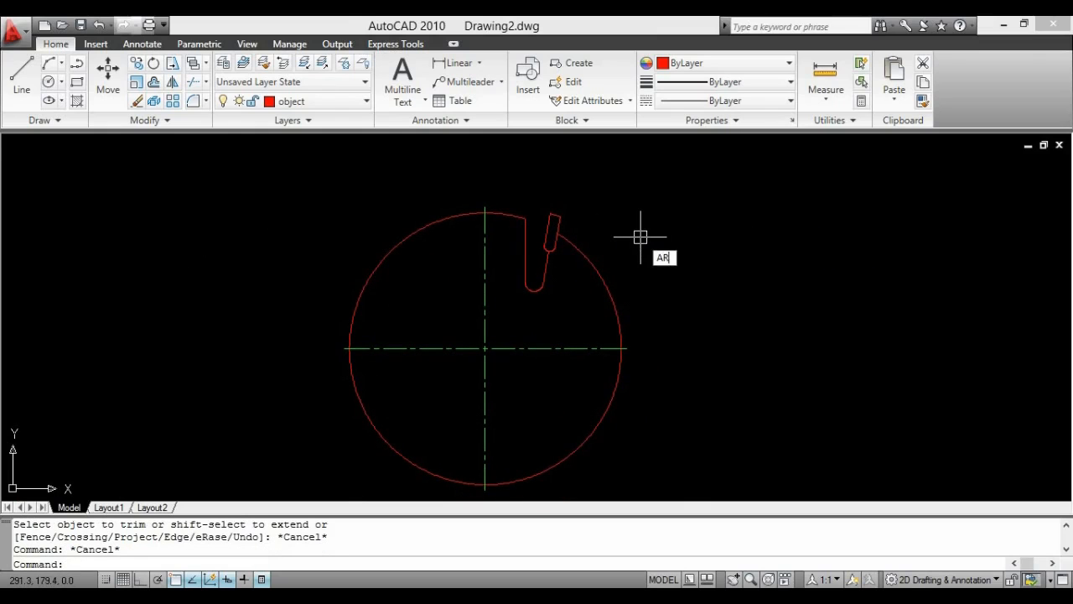
Start a polar array and select the seven lines and arcs of the blade and slot as its objects.
{"action": "type", "text": "AR"}
{"action": "key", "text": "Return"}
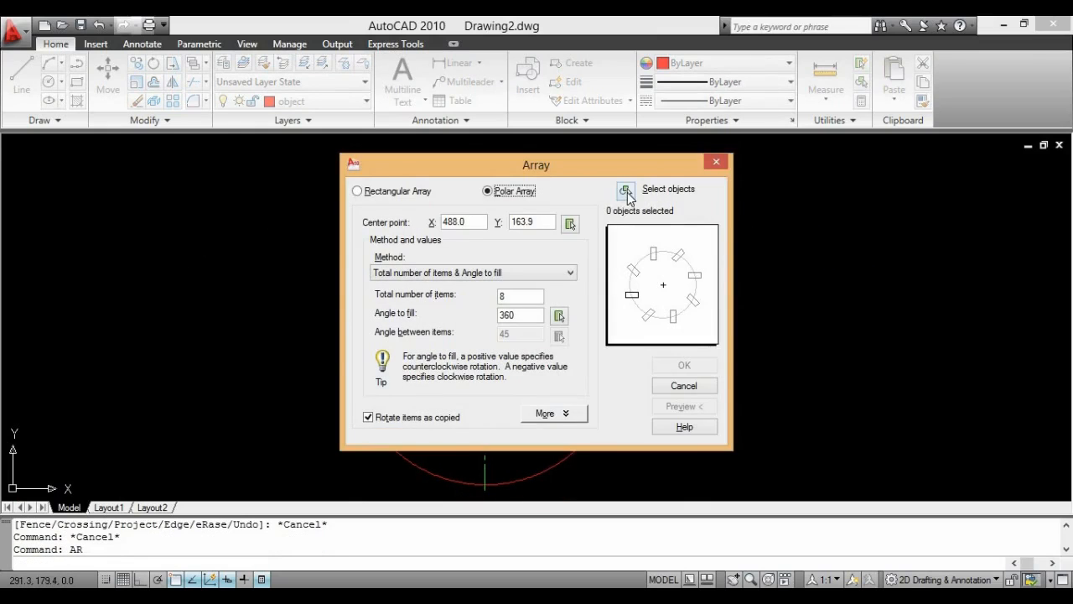
{"action": "left_click", "coordinate": [624, 191]}
{"action": "scroll", "coordinate": [558, 220], "scroll_direction": "up", "scroll_amount": 4}
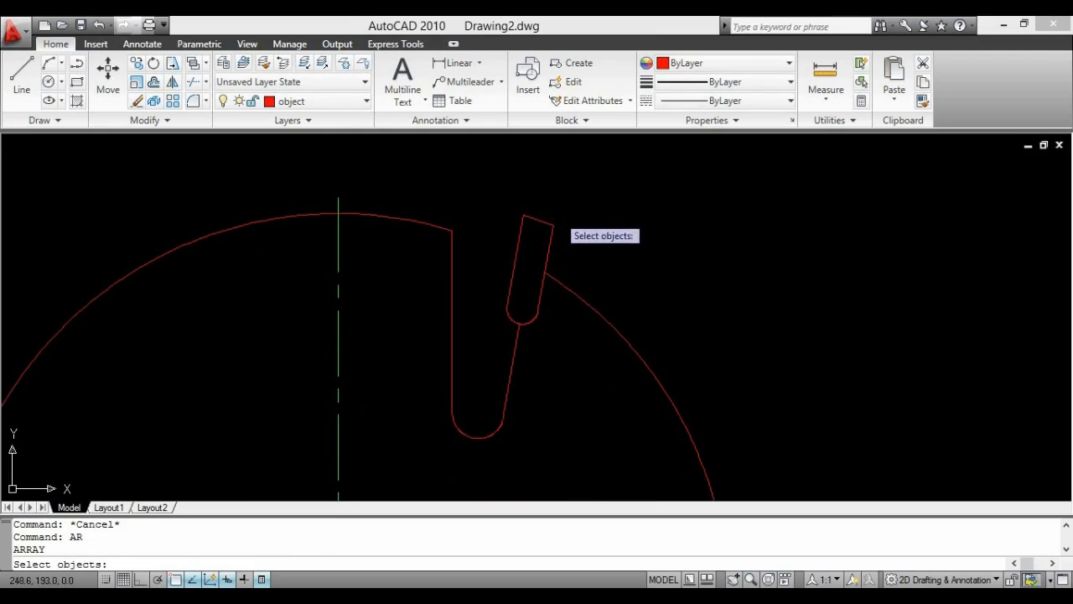
{"action": "left_click", "coordinate": [528, 220]}
{"action": "left_click", "coordinate": [525, 313]}
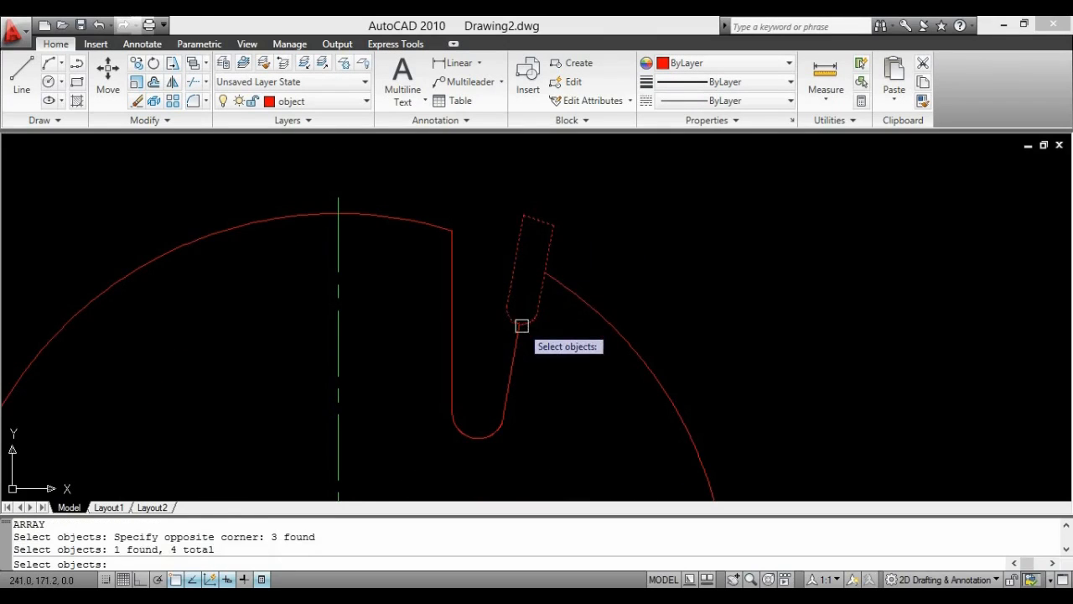
{"action": "left_click", "coordinate": [514, 349]}
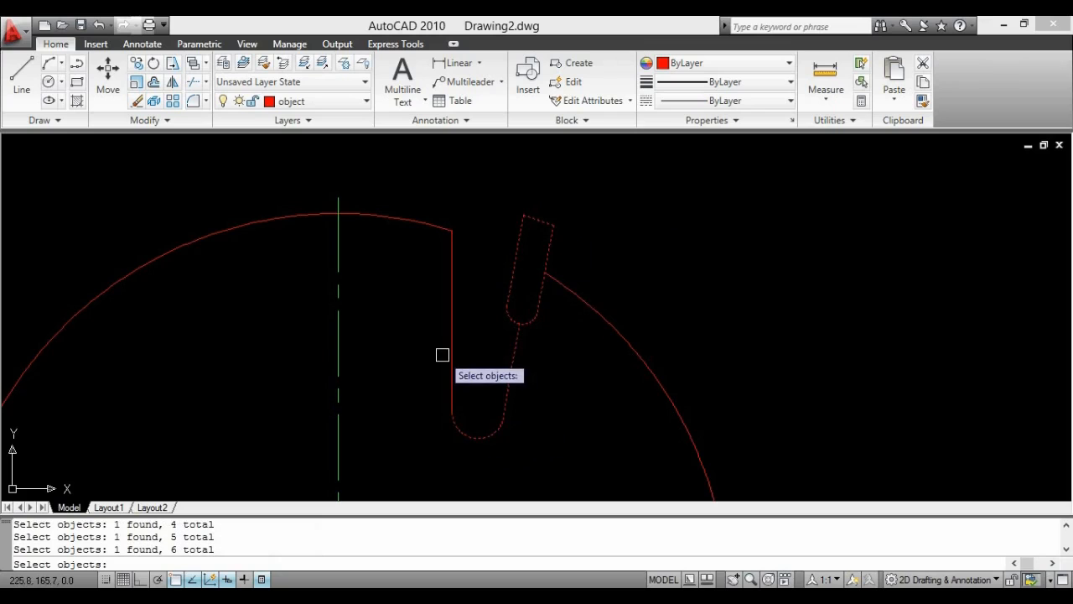
{"action": "key", "text": "Return"}
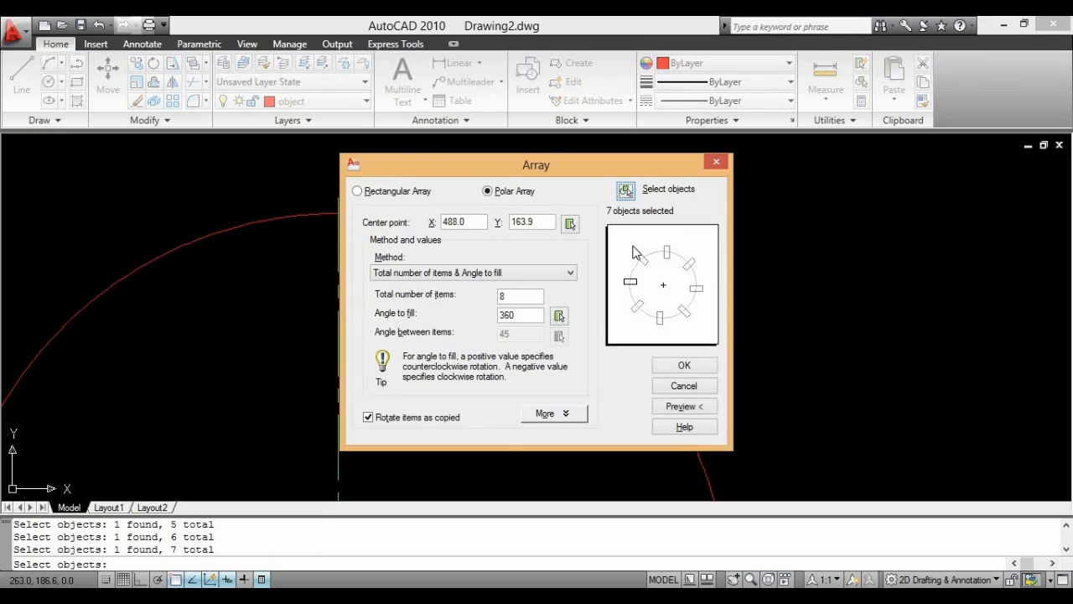
Center the polar array on the disc's centerline intersection and create 8 items over 360 degrees, rotated as copied.
{"action": "left_click", "coordinate": [568, 224]}
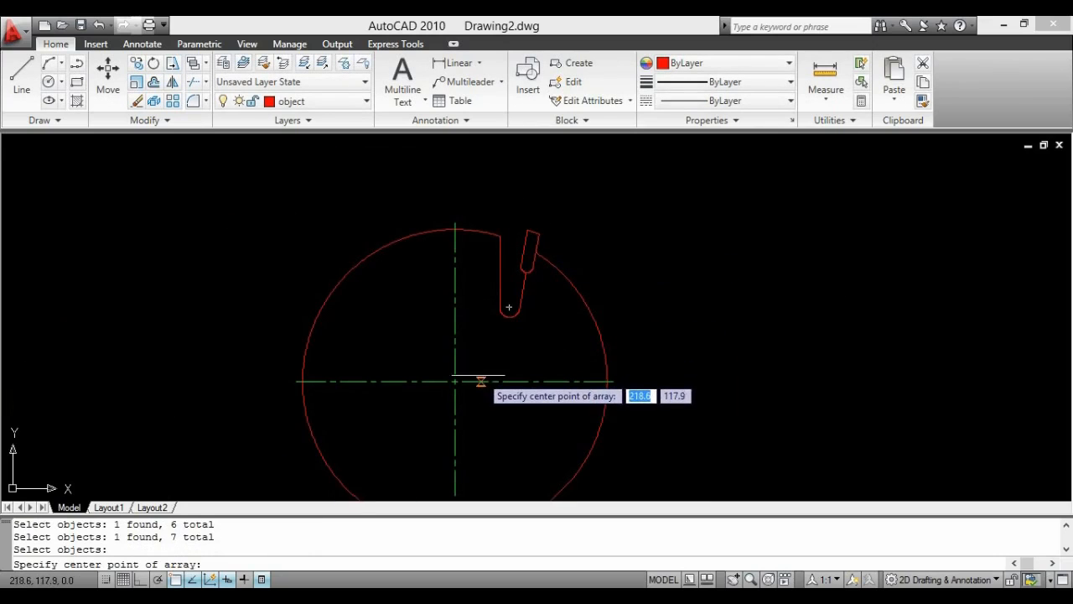
{"action": "left_click", "coordinate": [455, 382]}
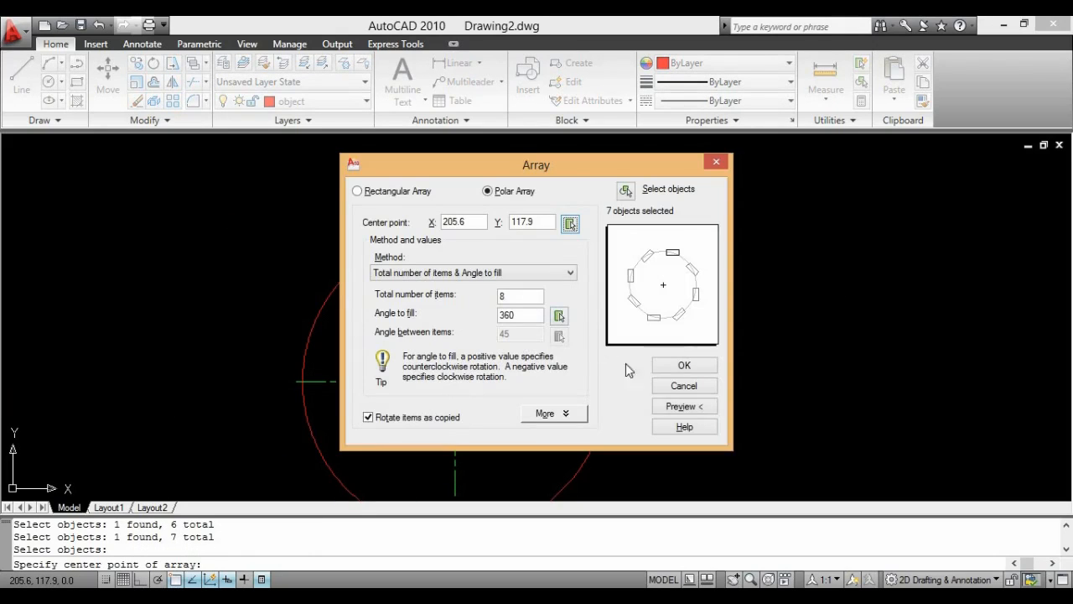
{"action": "left_click", "coordinate": [681, 366]}
{"action": "scroll", "coordinate": [522, 343], "scroll_direction": "down", "scroll_amount": 4}
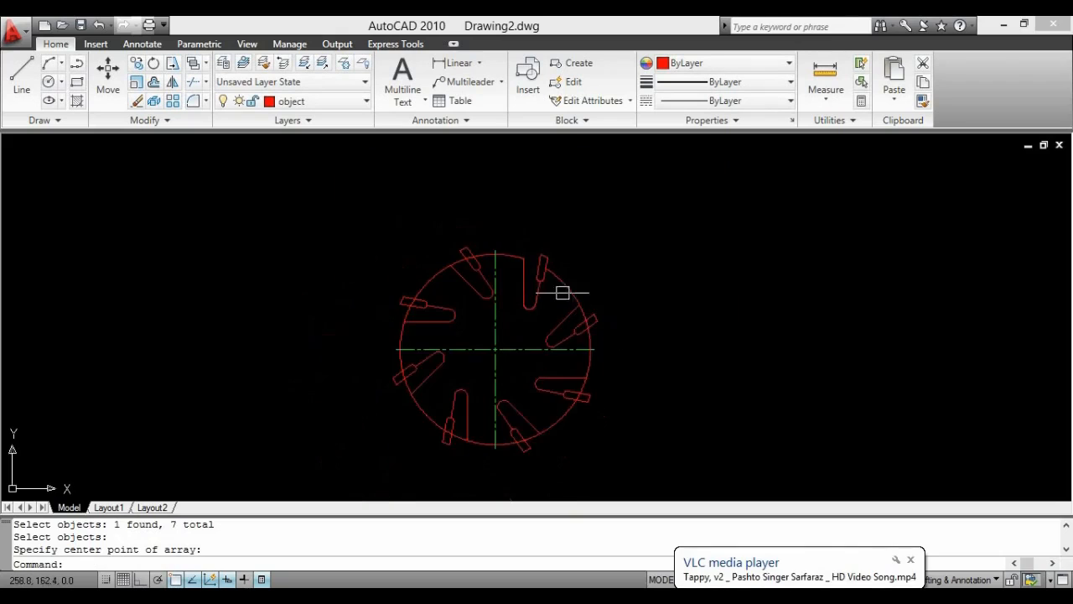
{"action": "key", "text": "Escape"}
{"action": "key", "text": "Escape"}
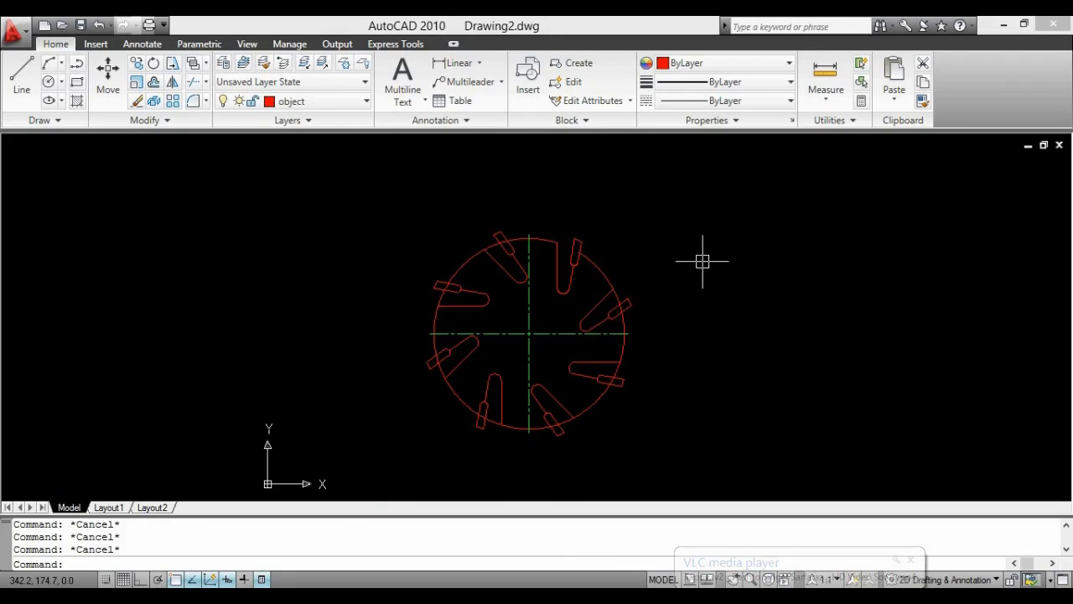
Trim the disc's edge across the blade and slot opening just left of the vertical centerline in the upper half.
{"action": "key", "text": "Return"}
{"action": "key", "text": "Return"}
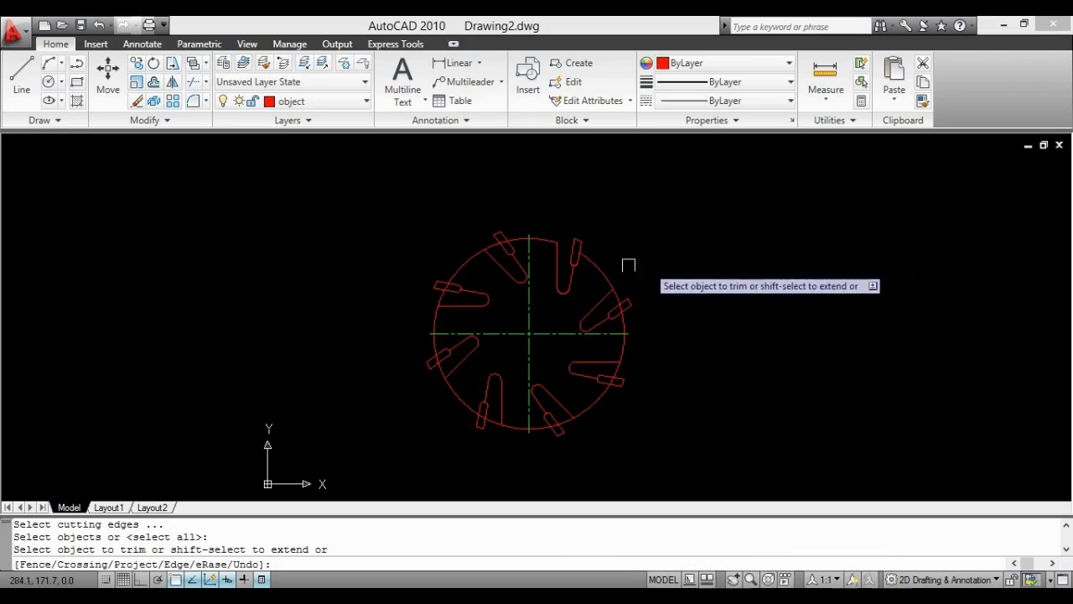
{"action": "scroll", "coordinate": [536, 265], "scroll_direction": "up", "scroll_amount": 5}
{"action": "scroll", "coordinate": [461, 226], "scroll_direction": "up", "scroll_amount": 2}
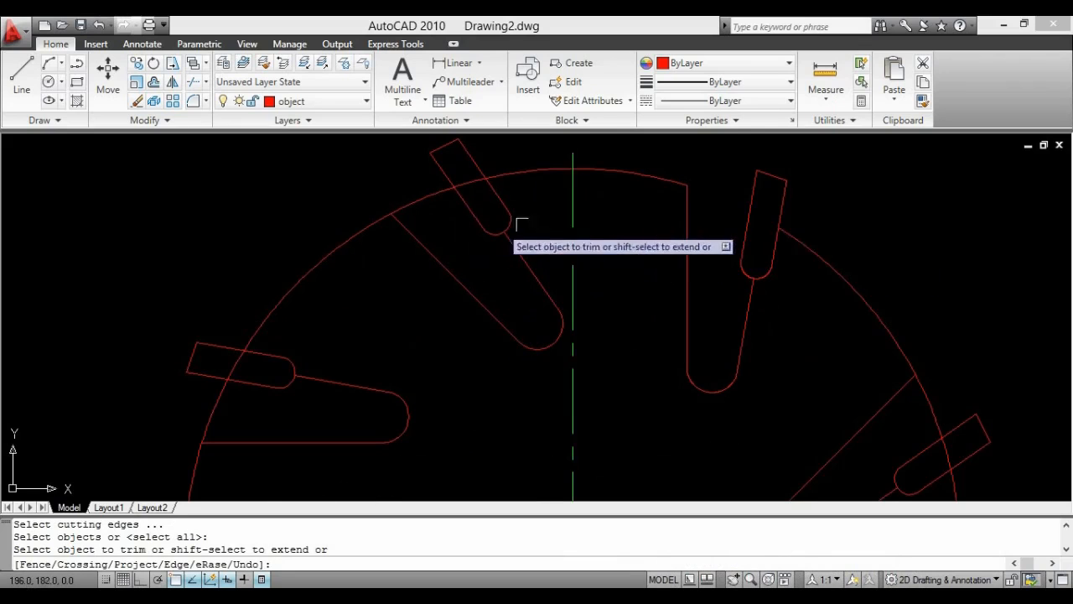
{"action": "left_click", "coordinate": [469, 181]}
{"action": "left_click", "coordinate": [424, 194]}
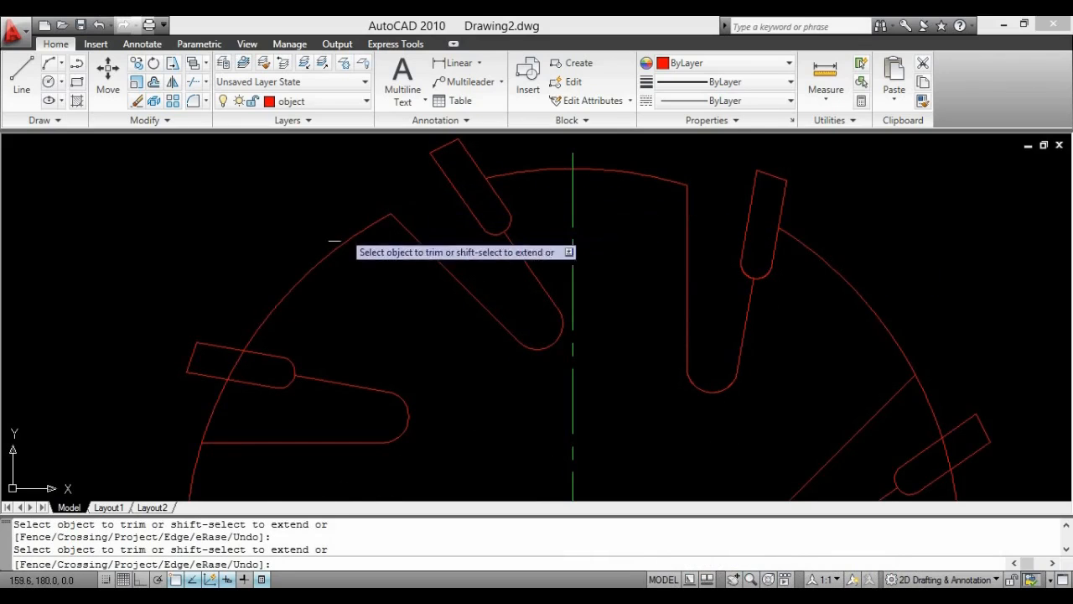
Trim the disc's edge across the blades and slot openings on the left side, above and below the horizontal centerline.
{"action": "scroll", "coordinate": [307, 220], "scroll_direction": "up", "scroll_amount": 1}
{"action": "scroll", "coordinate": [239, 220], "scroll_direction": "down", "scroll_amount": 2}
{"action": "scroll", "coordinate": [168, 367], "scroll_direction": "up", "scroll_amount": 2}
{"action": "scroll", "coordinate": [246, 302], "scroll_direction": "up", "scroll_amount": 2}
{"action": "middle_click_drag", "start_coordinate": [254, 297], "coordinate": [216, 363]}
{"action": "scroll", "coordinate": [301, 240], "scroll_direction": "down", "scroll_amount": 5}
{"action": "scroll", "coordinate": [298, 361], "scroll_direction": "up", "scroll_amount": 6}
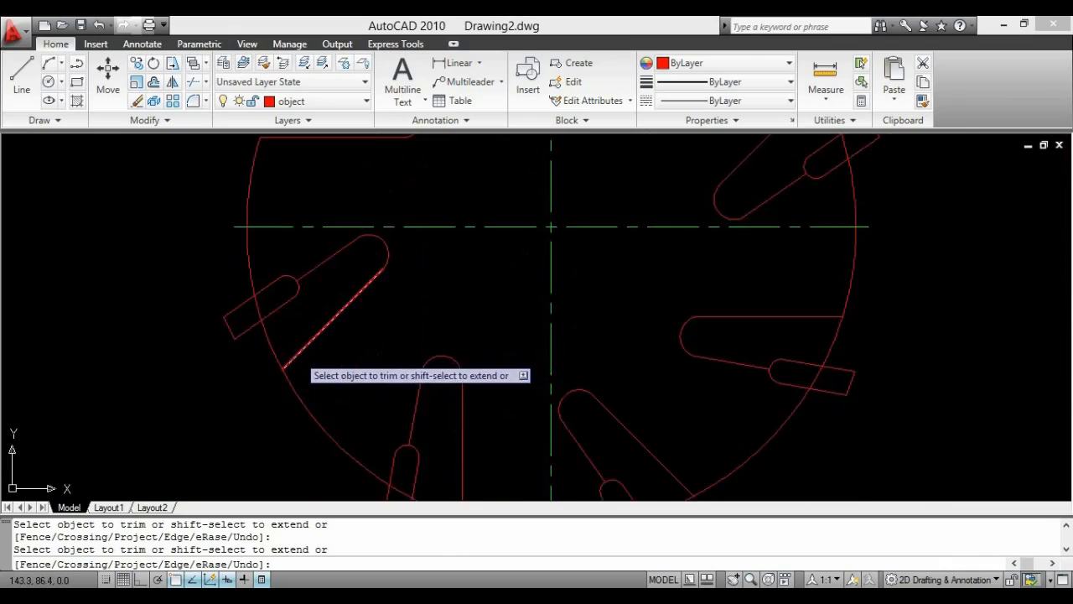
{"action": "left_click", "coordinate": [247, 341]}
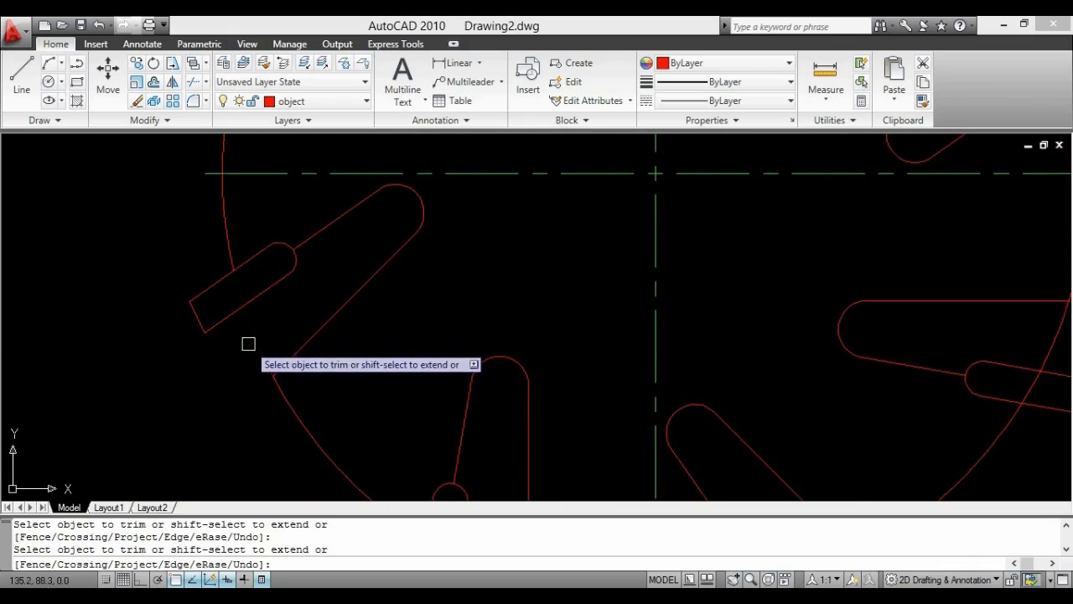
Trim the disc's edge across the two blades and slot openings at the bottom of the disc.
{"action": "scroll", "coordinate": [247, 317], "scroll_direction": "down", "scroll_amount": 2}
{"action": "middle_click_drag", "start_coordinate": [321, 360], "coordinate": [283, 315]}
{"action": "scroll", "coordinate": [297, 361], "scroll_direction": "up", "scroll_amount": 4}
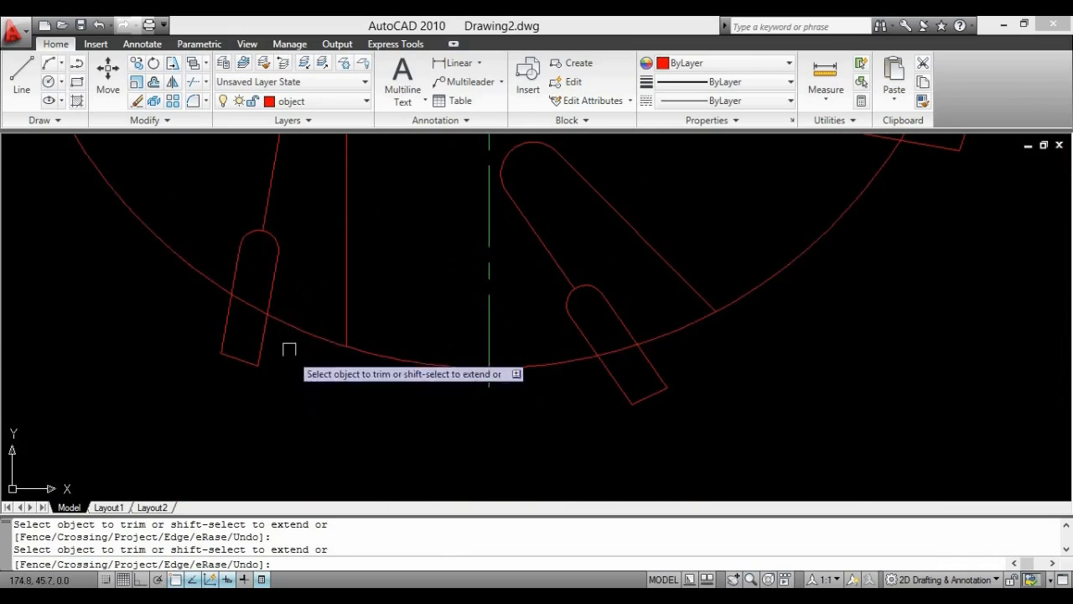
{"action": "left_click", "coordinate": [308, 338]}
{"action": "scroll", "coordinate": [385, 335], "scroll_direction": "down", "scroll_amount": 4}
{"action": "middle_click_drag", "start_coordinate": [383, 336], "coordinate": [285, 326]}
{"action": "scroll", "coordinate": [383, 344], "scroll_direction": "up", "scroll_amount": 4}
{"action": "left_click", "coordinate": [376, 304]}
{"action": "left_click", "coordinate": [423, 288]}
Trim the disc's edge across the right-hand blade and slot opening below the horizontal centerline.
{"action": "scroll", "coordinate": [495, 297], "scroll_direction": "down", "scroll_amount": 4}
{"action": "middle_click_drag", "start_coordinate": [522, 288], "coordinate": [452, 369]}
{"action": "scroll", "coordinate": [490, 310], "scroll_direction": "up", "scroll_amount": 4}
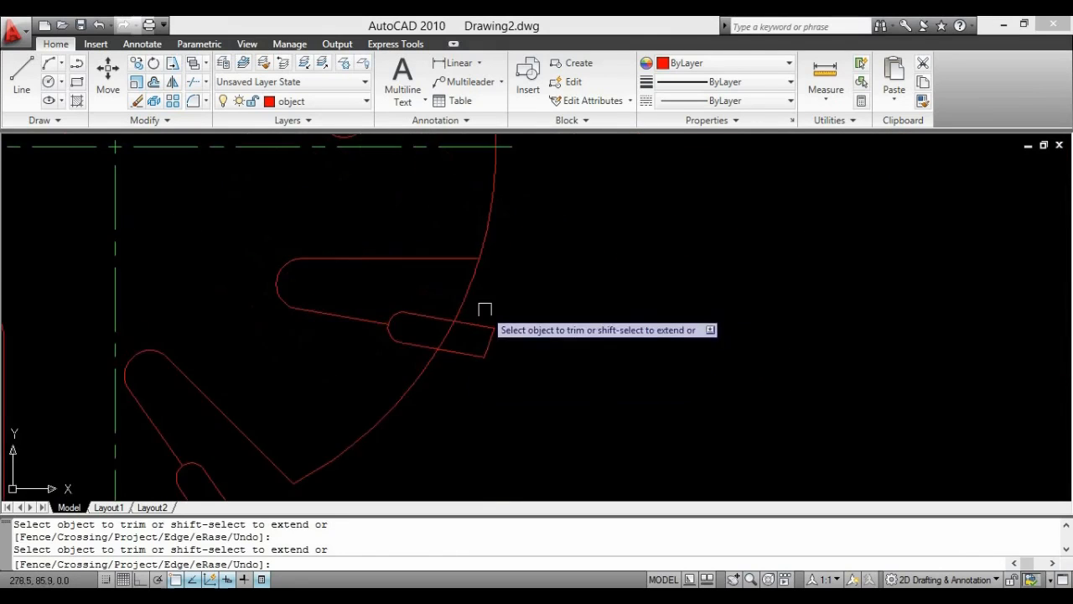
{"action": "left_click", "coordinate": [468, 289]}
{"action": "scroll", "coordinate": [553, 302], "scroll_direction": "down", "scroll_amount": 5}
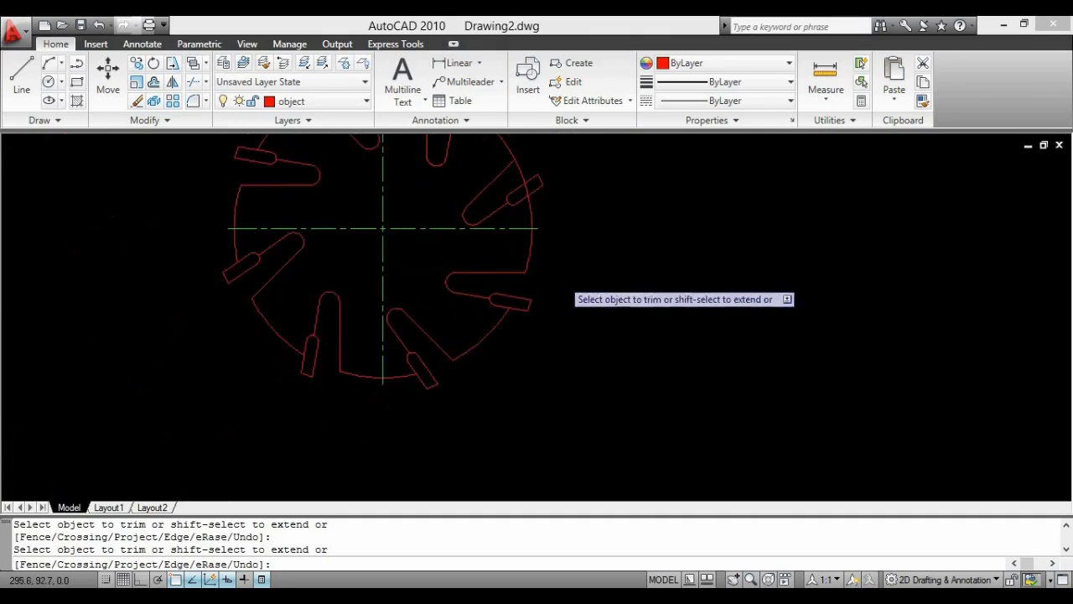
Trim the disc's edge across the right-hand blade and slot opening above the horizontal centerline, and end trimming.
{"action": "scroll", "coordinate": [520, 277], "scroll_direction": "up", "scroll_amount": 5}
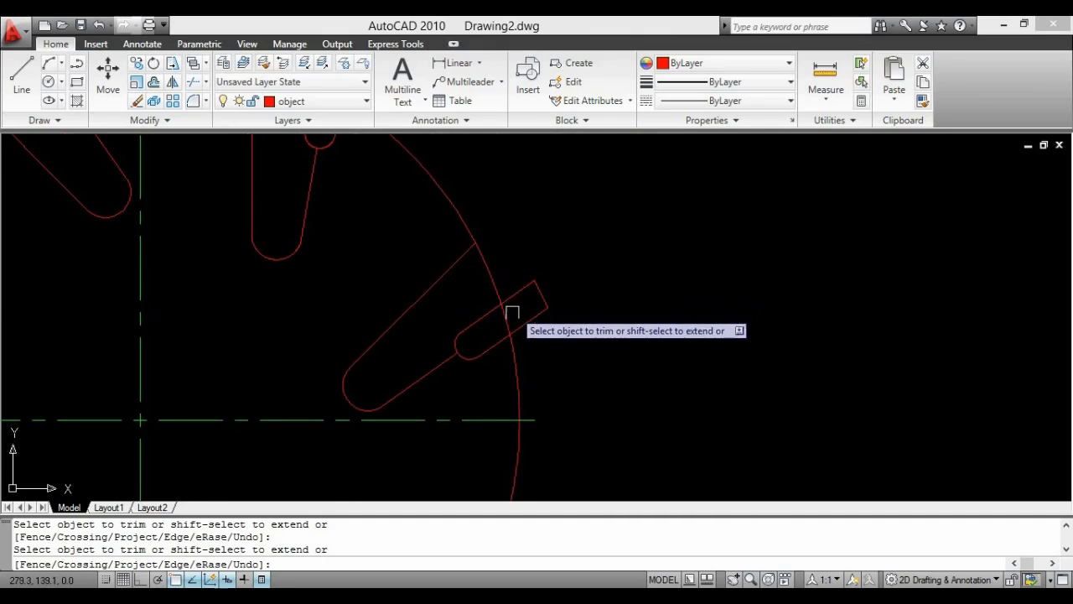
{"action": "left_click", "coordinate": [508, 307]}
{"action": "scroll", "coordinate": [599, 285], "scroll_direction": "down", "scroll_amount": 5}
{"action": "scroll", "coordinate": [608, 281], "scroll_direction": "down", "scroll_amount": 2}
{"action": "middle_click_drag", "start_coordinate": [611, 276], "coordinate": [623, 273]}
{"action": "key", "text": "Escape"}
{"action": "scroll", "coordinate": [620, 320], "scroll_direction": "up", "scroll_amount": 1}
{"action": "middle_click_drag", "start_coordinate": [630, 316], "coordinate": [691, 321]}
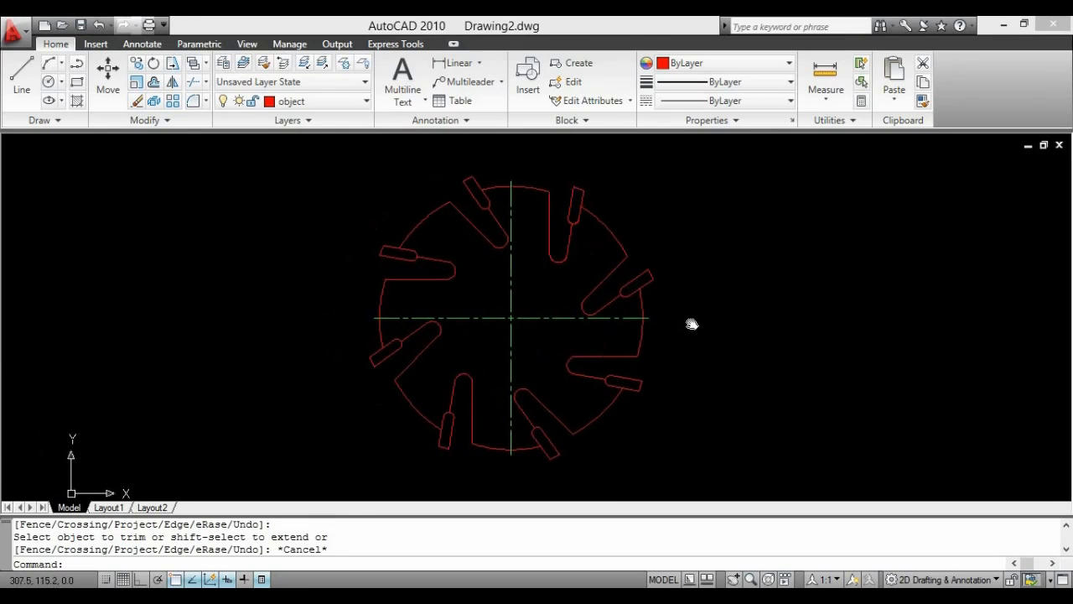
{"action": "key", "text": "Escape"}
{"action": "key", "text": "Escape"}
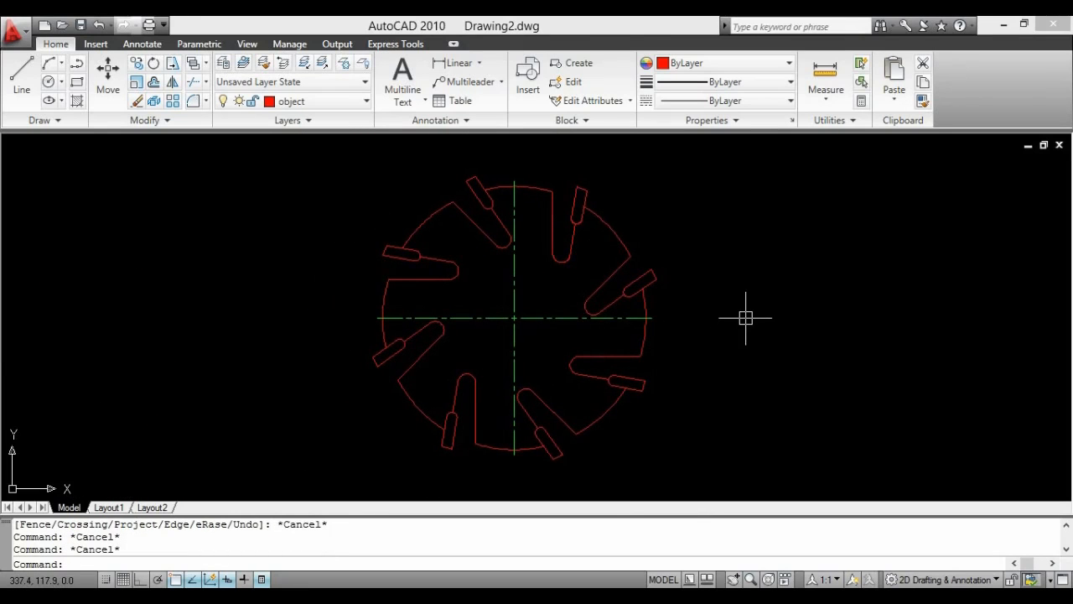
{"action": "key", "text": "Return"}
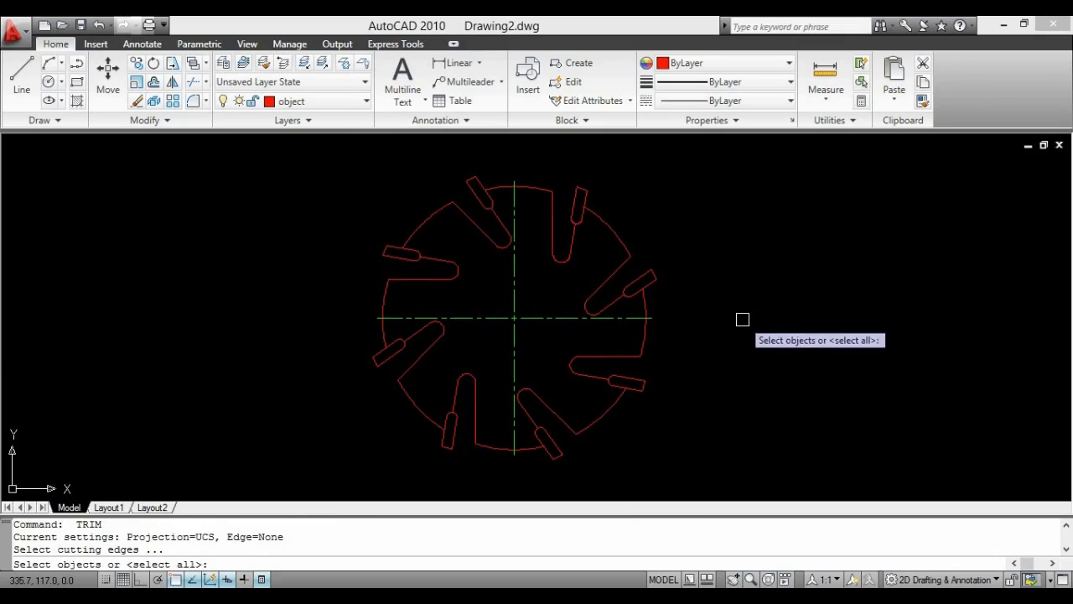
{"action": "key", "text": "Escape"}
Draw a circle of diameter 20 centered on the disc's centerline intersection.
{"action": "type", "text": "c"}
{"action": "key", "text": "Return"}
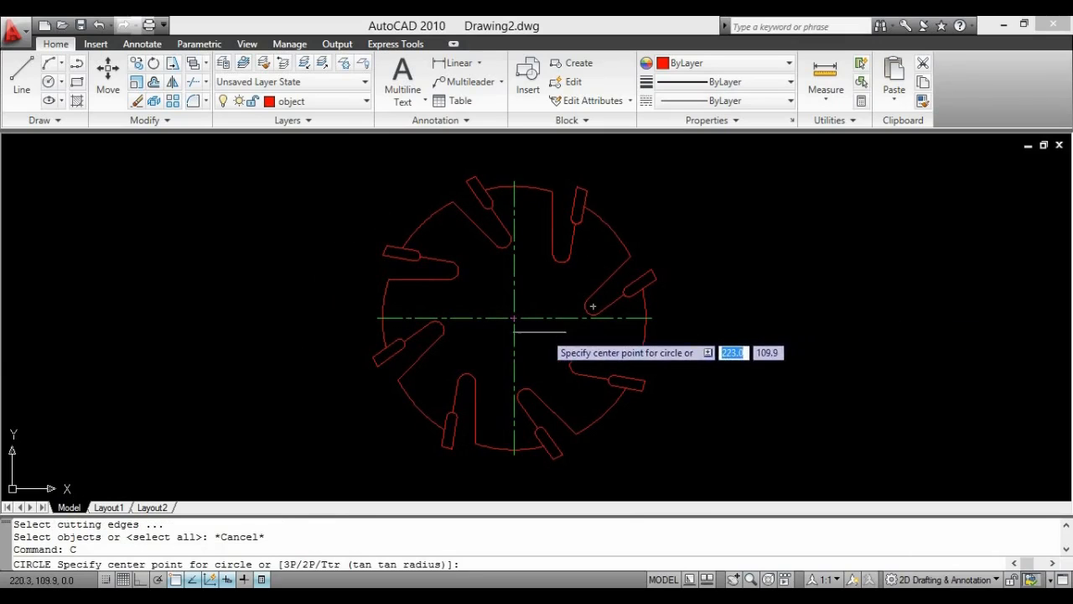
{"action": "left_click", "coordinate": [513, 318]}
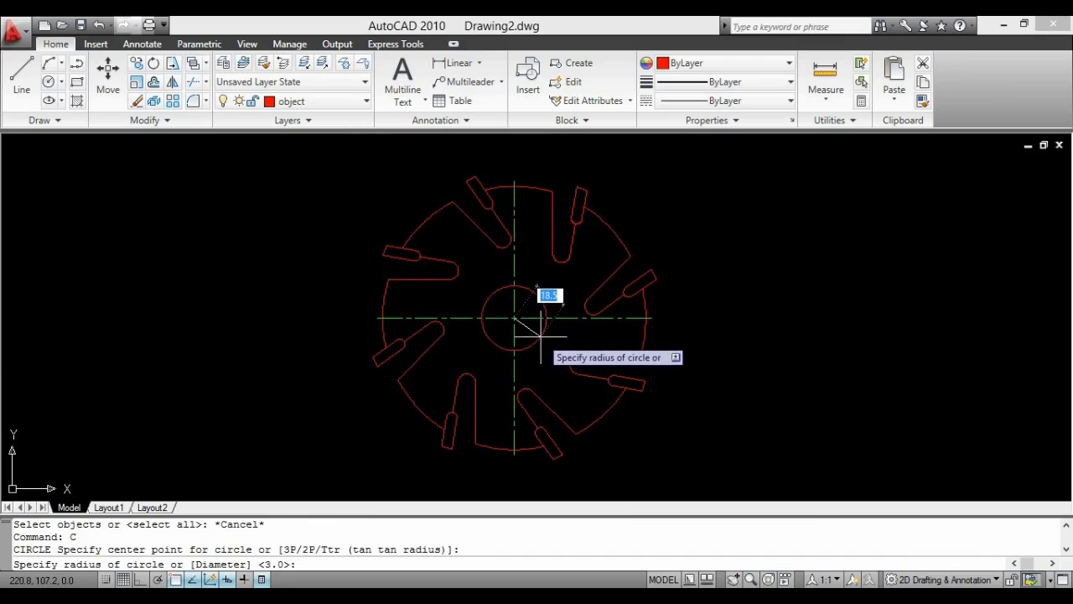
{"action": "key", "text": "Return"}
{"action": "type", "text": "2"}
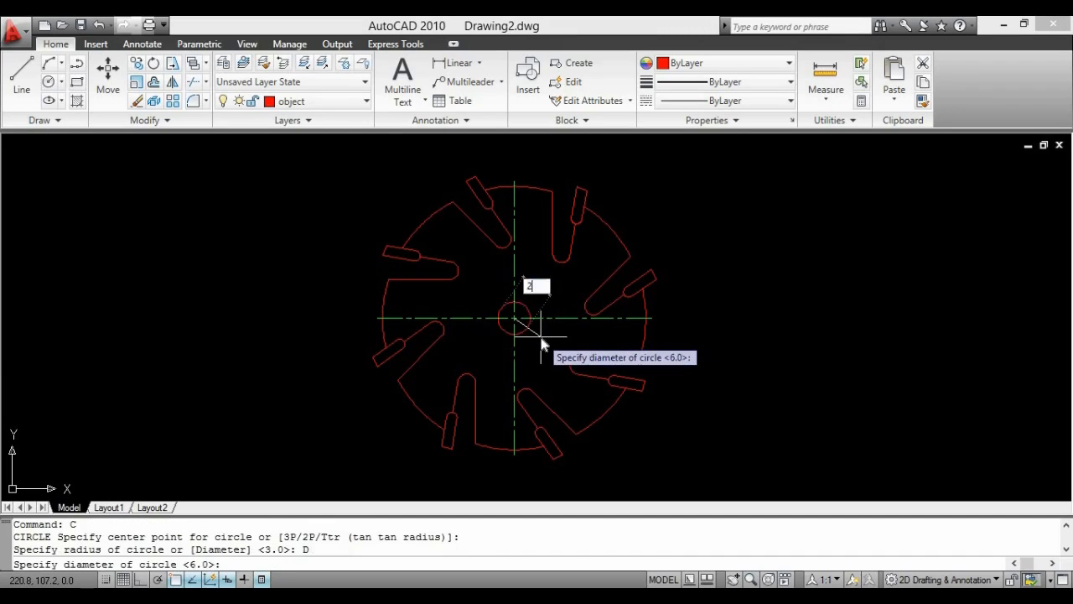
{"action": "type", "text": "0"}
{"action": "key", "text": "Return"}
{"action": "key", "text": "Escape"}
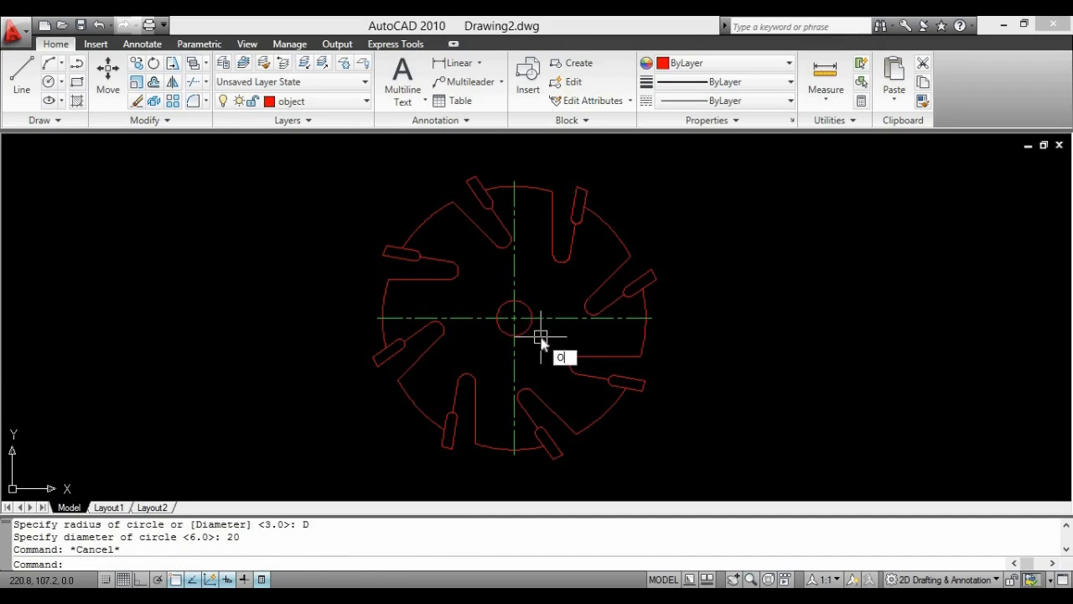
Offset the horizontal centerline 25 downward.
{"action": "type", "text": "O"}
{"action": "key", "text": "Return"}
{"action": "key", "text": "Return"}
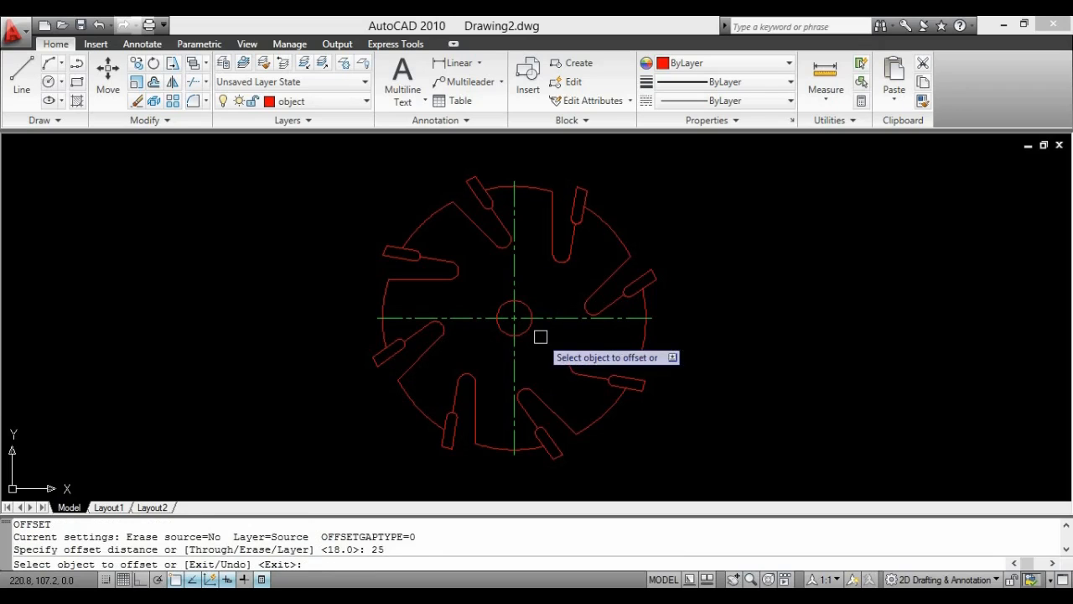
{"action": "scroll", "coordinate": [549, 336], "scroll_direction": "up", "scroll_amount": 3}
{"action": "left_click", "coordinate": [546, 319]}
{"action": "left_click", "coordinate": [553, 369]}
{"action": "key", "text": "Escape"}
Draw a circle of diameter 10 centered where the offset centerline crosses the vertical centerline.
{"action": "type", "text": "c"}
{"action": "key", "text": "Return"}
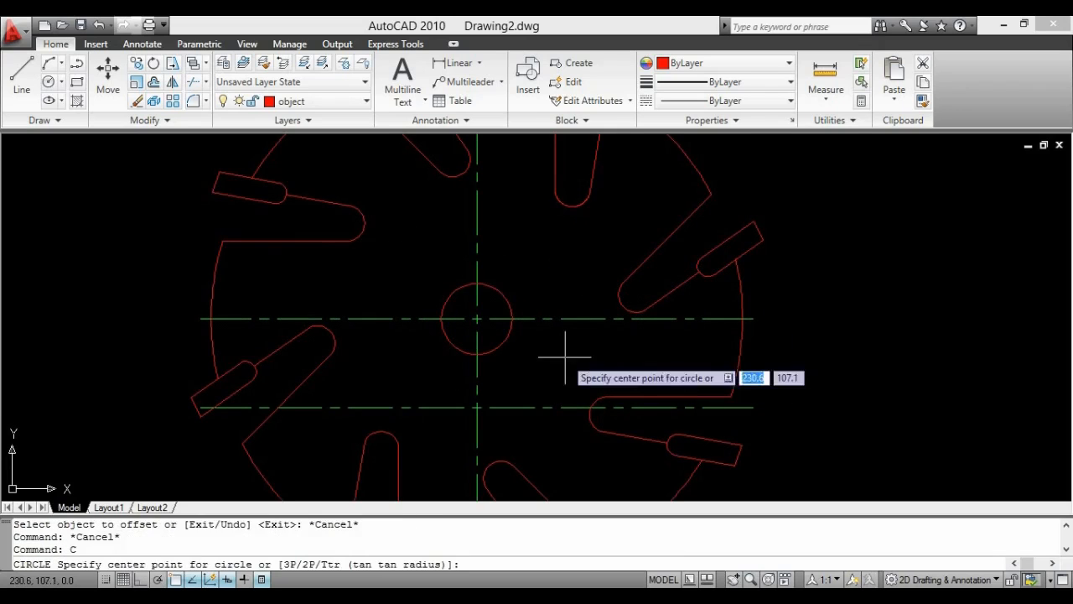
{"action": "left_click", "coordinate": [477, 408]}
{"action": "type", "text": "D"}
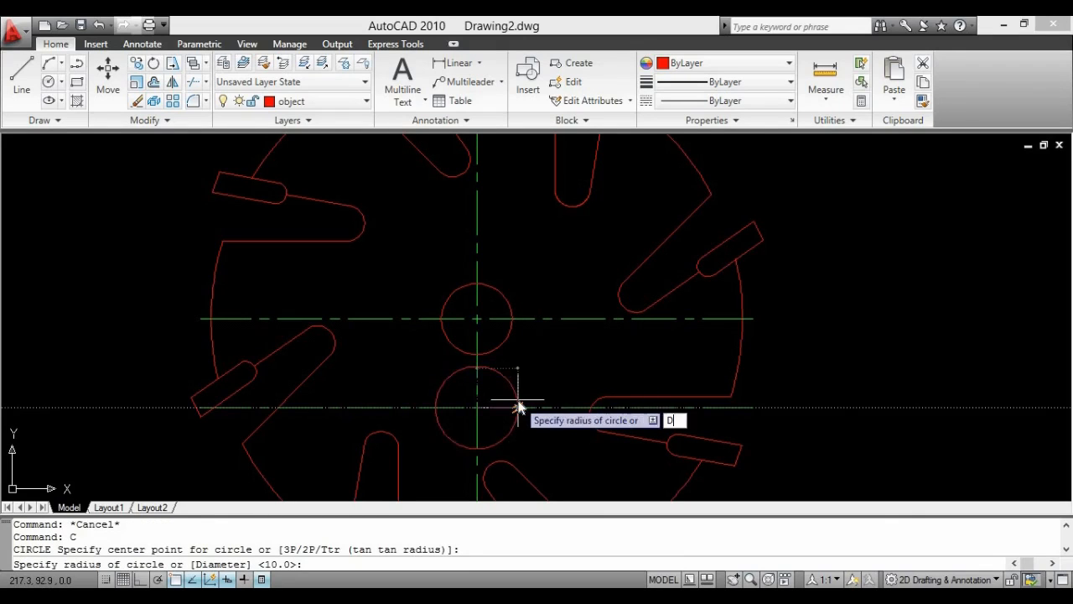
{"action": "key", "text": "Return"}
{"action": "type", "text": "10"}
{"action": "key", "text": "Return"}
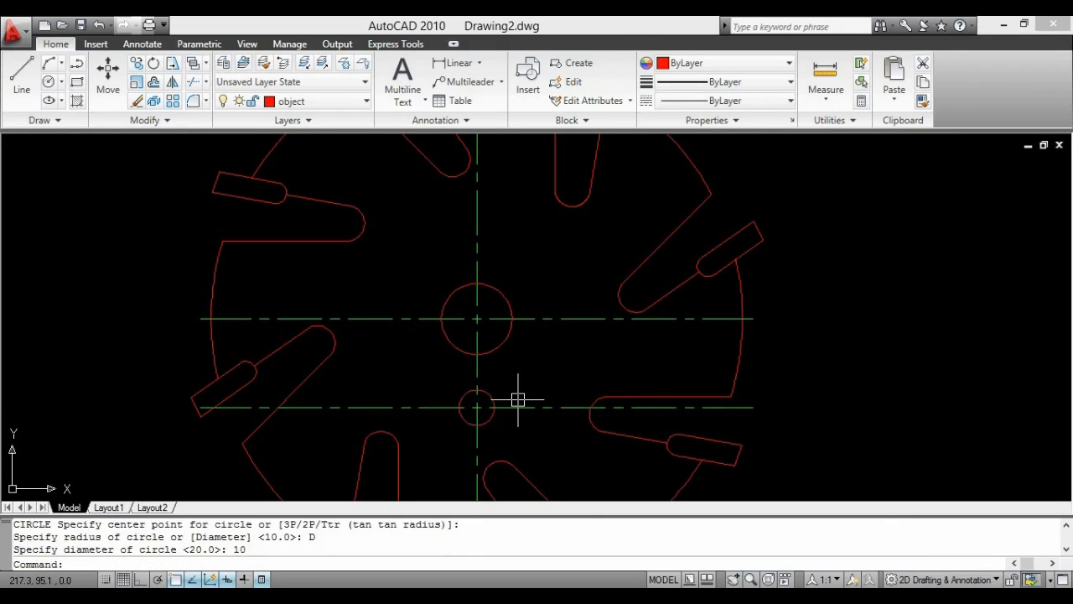
Offset the diameter 10 circle 3 outward.
{"action": "scroll", "coordinate": [517, 400], "scroll_direction": "up", "scroll_amount": 1}
{"action": "key", "text": "Escape"}
{"action": "type", "text": "o"}
{"action": "key", "text": "Return"}
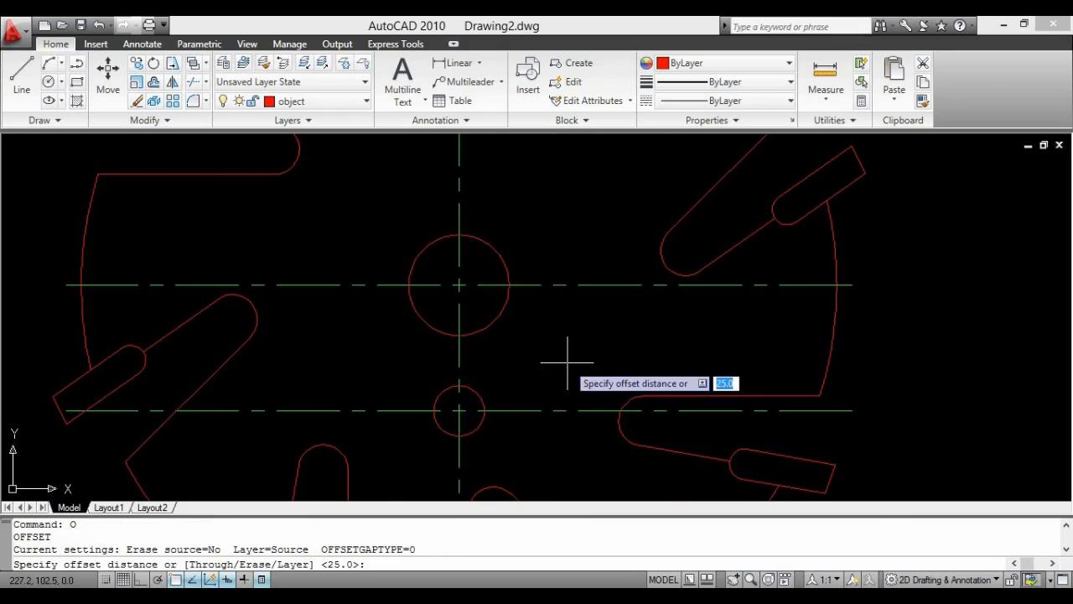
{"action": "key", "text": "Return"}
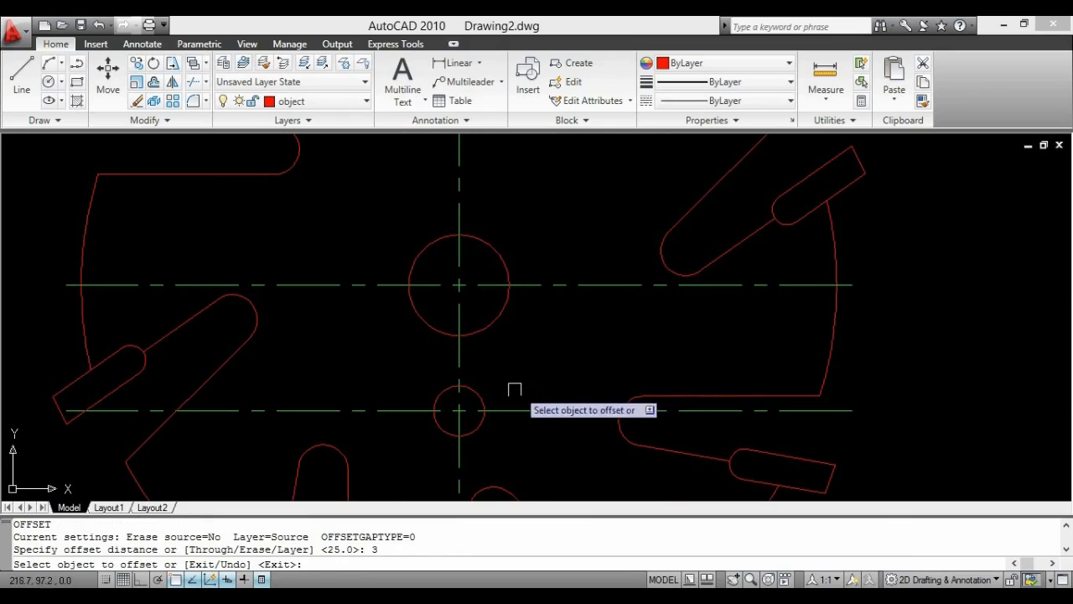
{"action": "left_click", "coordinate": [474, 398]}
{"action": "left_click", "coordinate": [544, 368]}
{"action": "key", "text": "Return"}
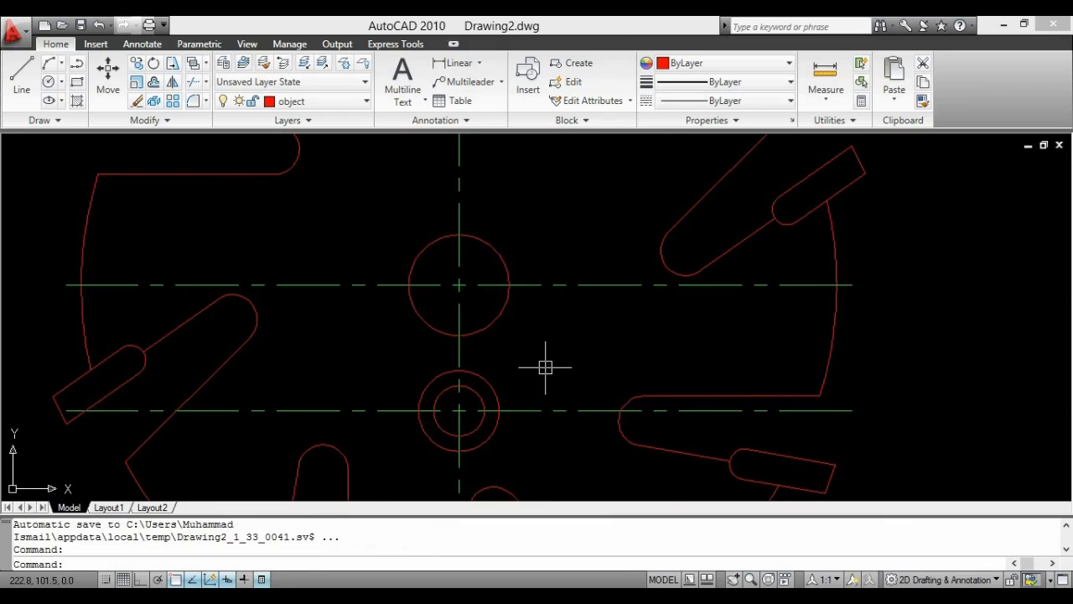
Trim the offset centerline on both sides of the outer offset circle, keeping the short piece through the small hole.
{"action": "type", "text": "TR"}
{"action": "key", "text": "Return"}
{"action": "key", "text": "Return"}
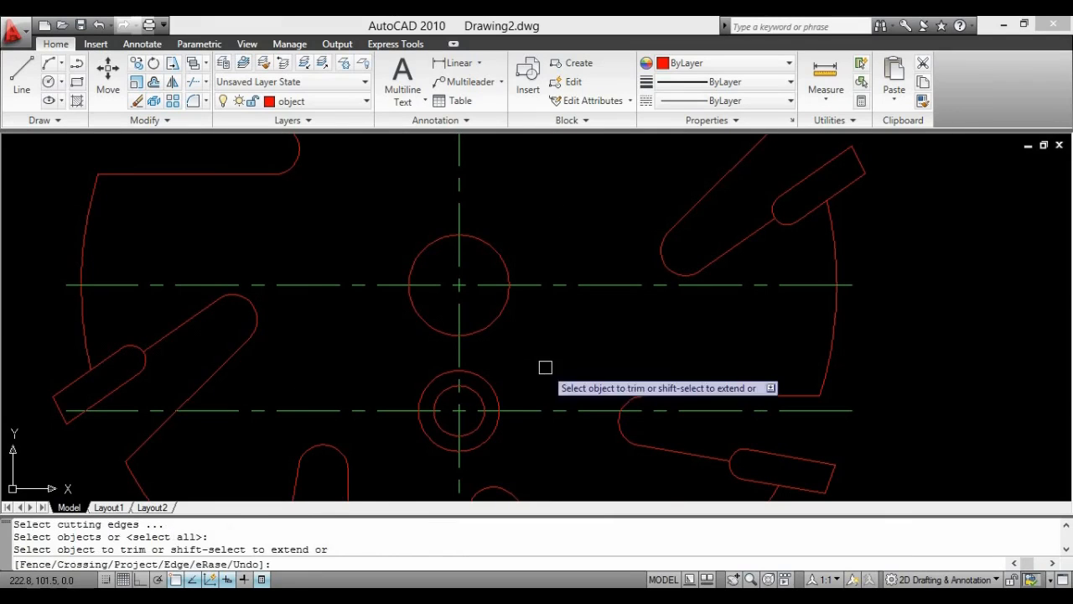
{"action": "left_click", "coordinate": [534, 410]}
{"action": "left_click", "coordinate": [394, 411]}
{"action": "key", "text": "Escape"}
Delete the outer offset circle and the two leftover centerline pieces near the side slots.
{"action": "left_click", "coordinate": [432, 385]}
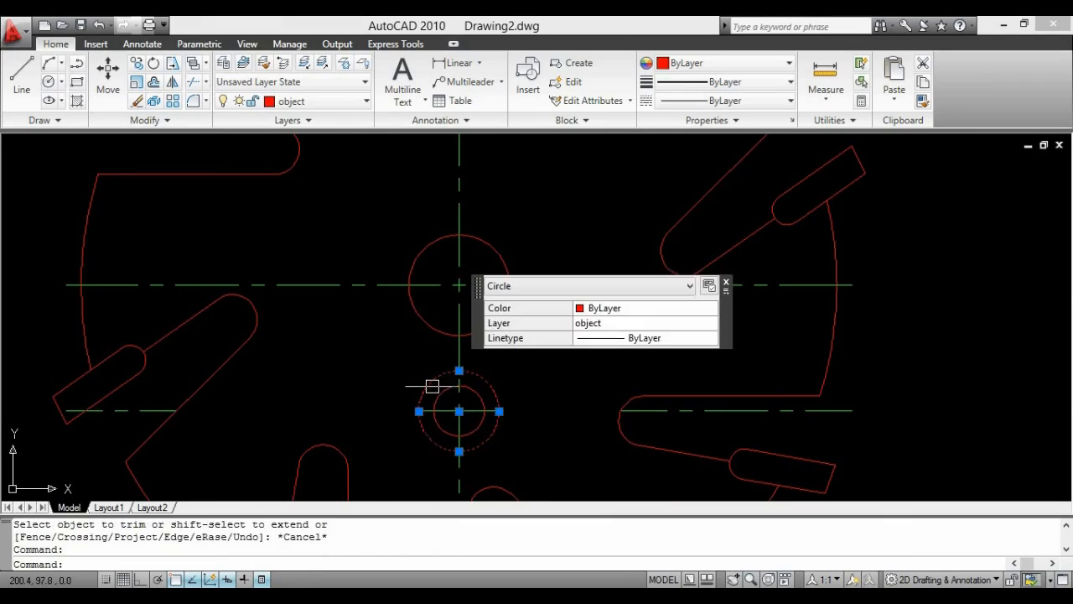
{"action": "key", "text": "Delete"}
{"action": "left_click", "coordinate": [646, 410]}
{"action": "key", "text": "Delete"}
{"action": "left_click", "coordinate": [150, 410]}
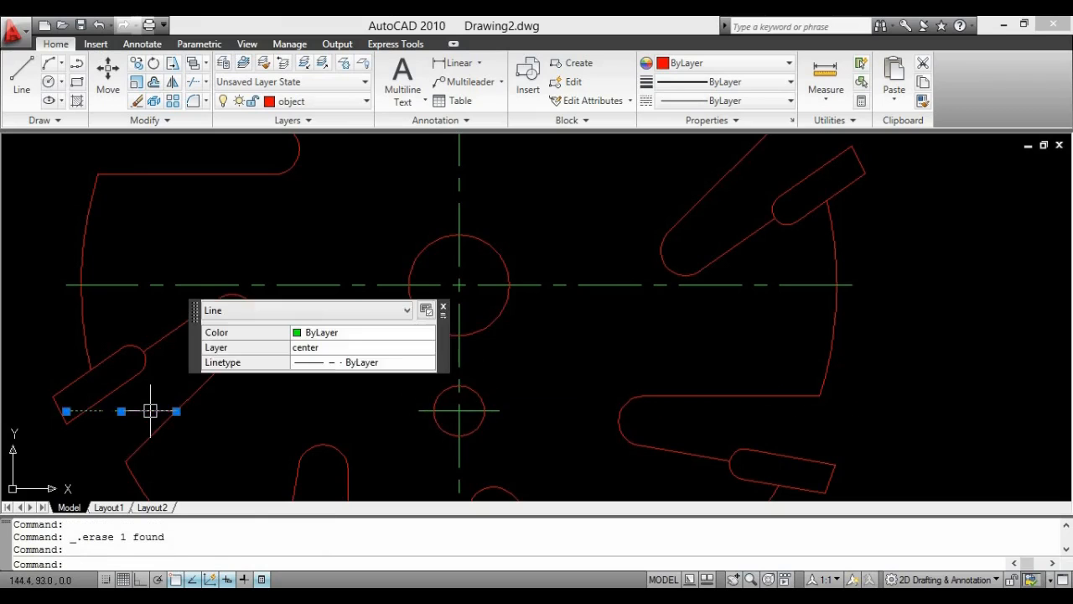
{"action": "key", "text": "Delete"}
{"action": "scroll", "coordinate": [419, 352], "scroll_direction": "down", "scroll_amount": 5}
{"action": "mouse_move", "coordinate": [430, 364]}
{"action": "middle_mouse_down"}
{"action": "mouse_move", "coordinate": [474, 374]}
{"action": "mouse_move", "coordinate": [636, 349]}
{"action": "middle_mouse_up"}
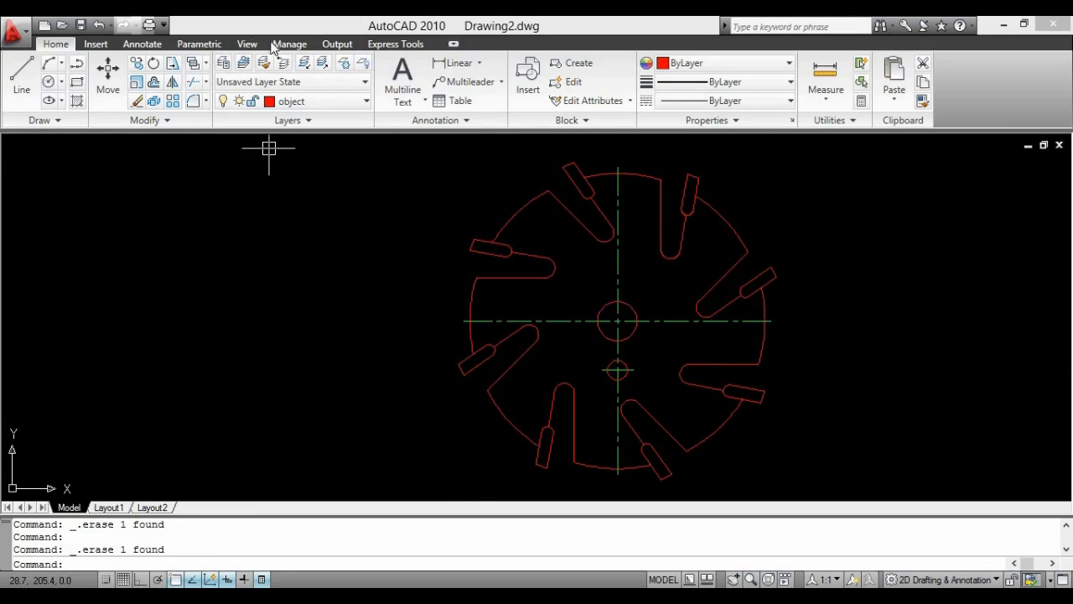
{"action": "left_click", "coordinate": [141, 44]}
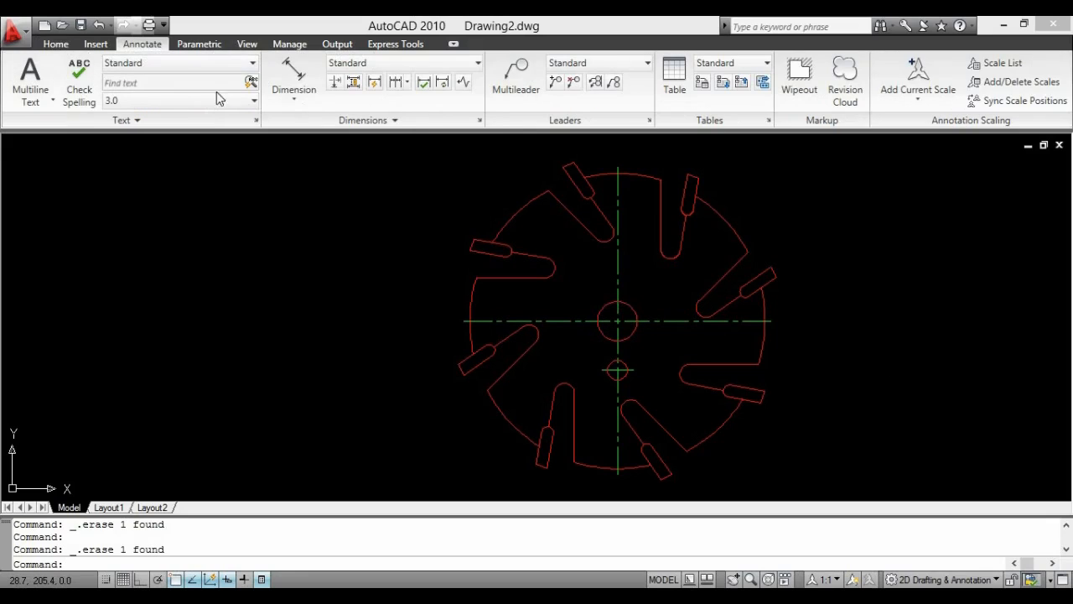
{"action": "left_click", "coordinate": [295, 104]}
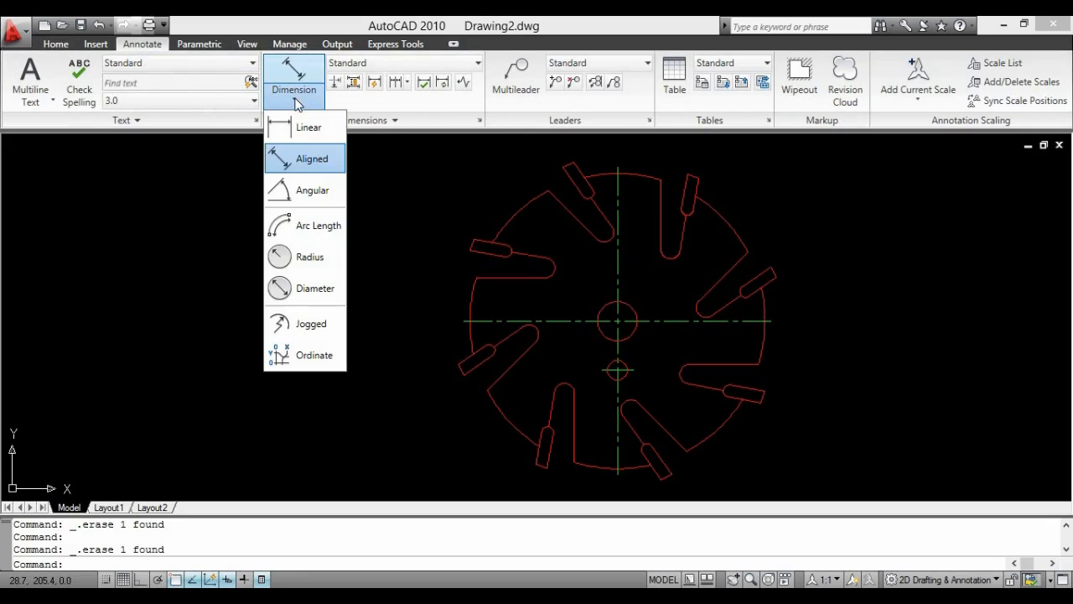
{"action": "left_click", "coordinate": [310, 289]}
{"action": "left_click", "coordinate": [736, 217]}
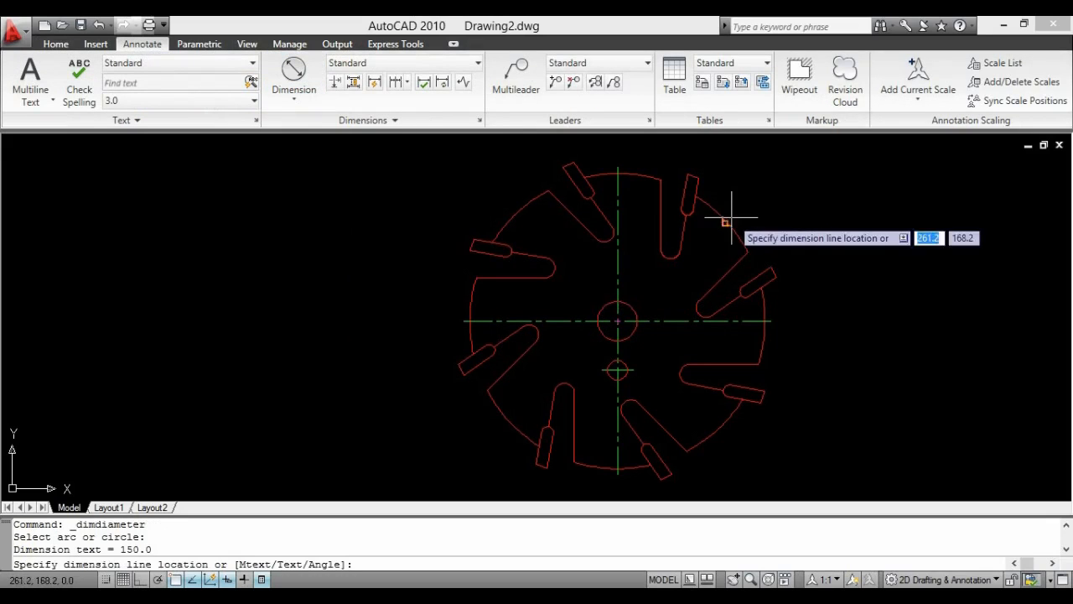
{"action": "key", "text": "Escape"}
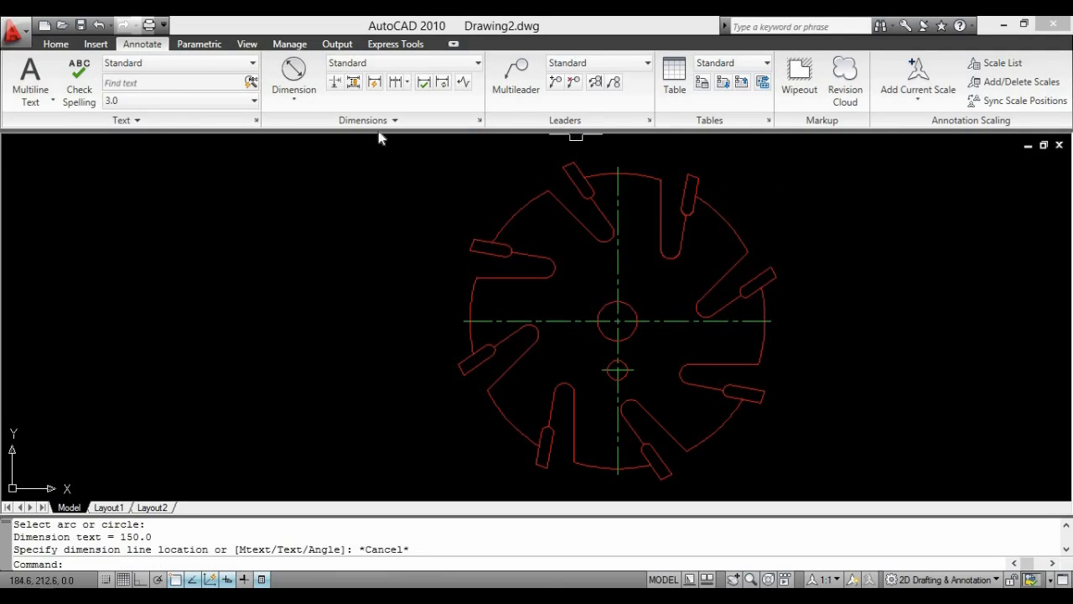
Make the dimension layer current.
{"action": "left_click", "coordinate": [59, 45]}
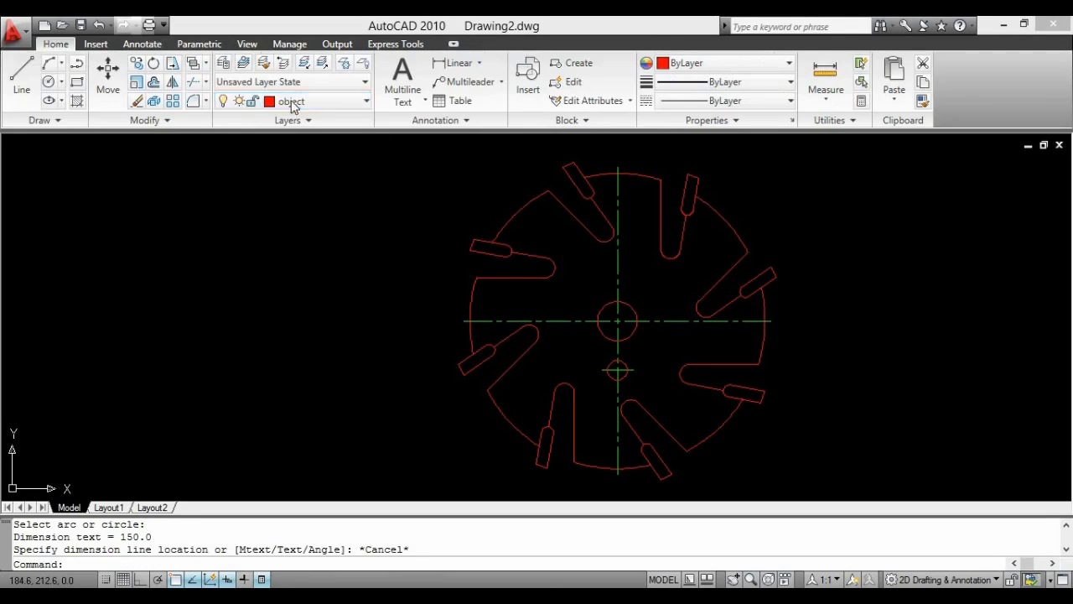
{"action": "left_click", "coordinate": [342, 103]}
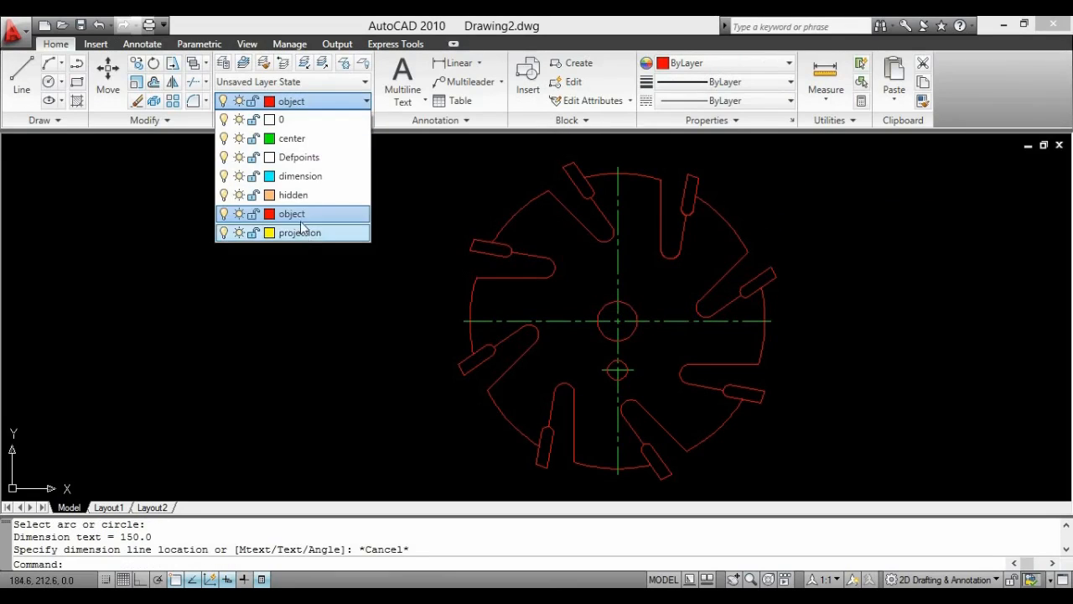
{"action": "left_click", "coordinate": [300, 176]}
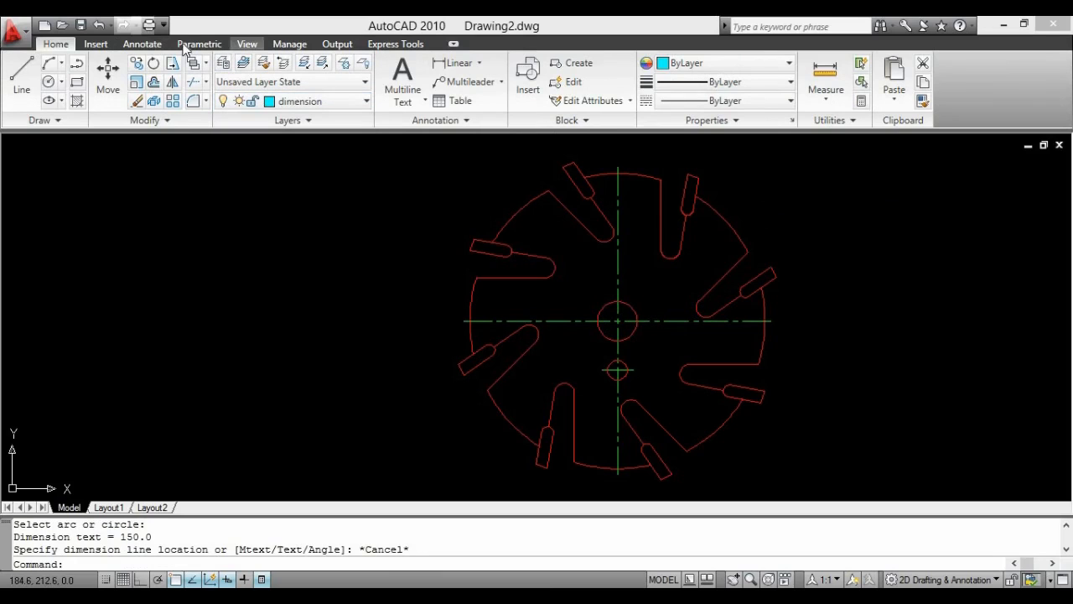
Add a diameter dimension to the disc's outer arc, placing its text outside the upper-right part of the disc.
{"action": "left_click", "coordinate": [144, 44]}
{"action": "left_click", "coordinate": [293, 94]}
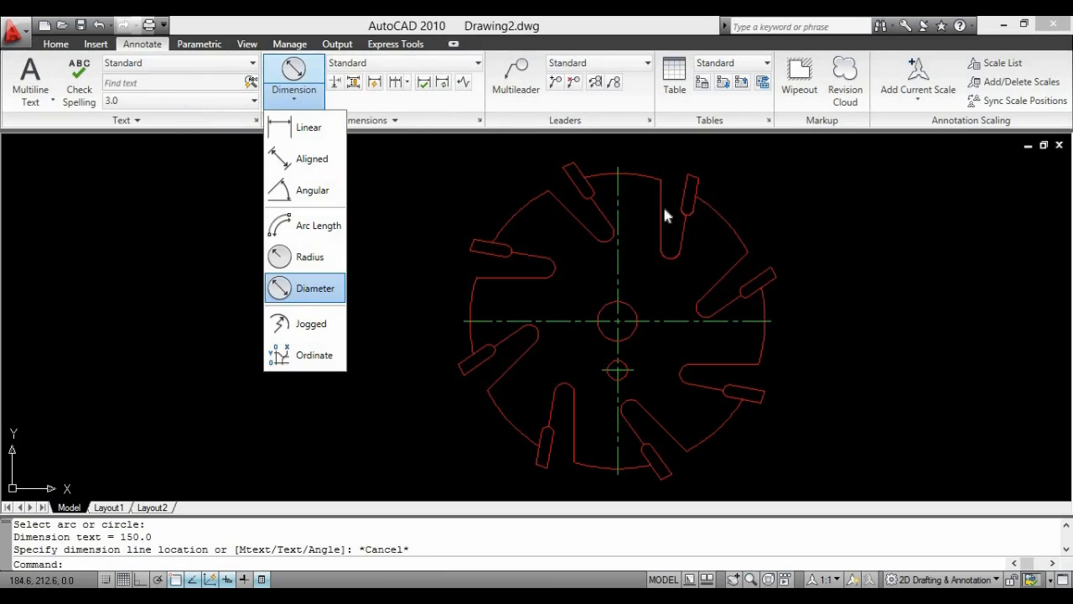
{"action": "left_click", "coordinate": [312, 289]}
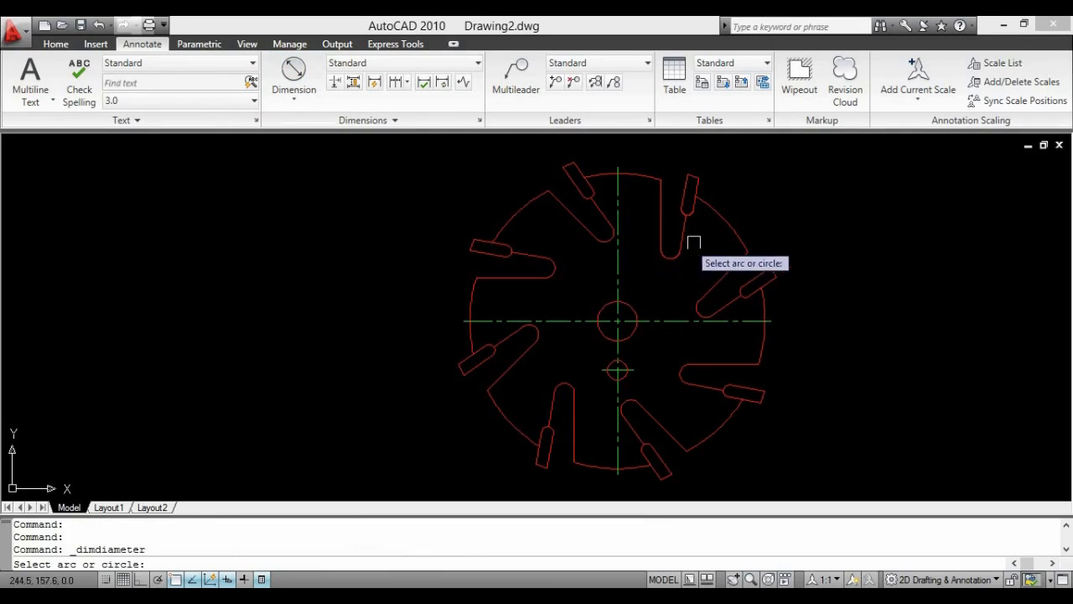
{"action": "left_click", "coordinate": [728, 228]}
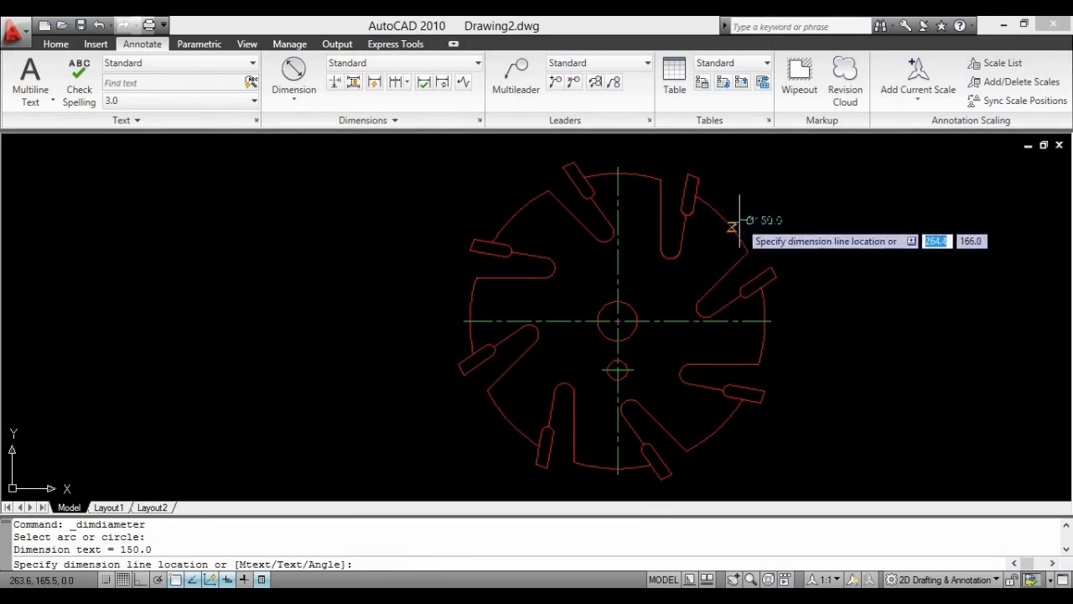
{"action": "left_click", "coordinate": [767, 181]}
{"action": "scroll", "coordinate": [754, 252], "scroll_direction": "up", "scroll_amount": 3}
{"action": "scroll", "coordinate": [750, 271], "scroll_direction": "down", "scroll_amount": 5}
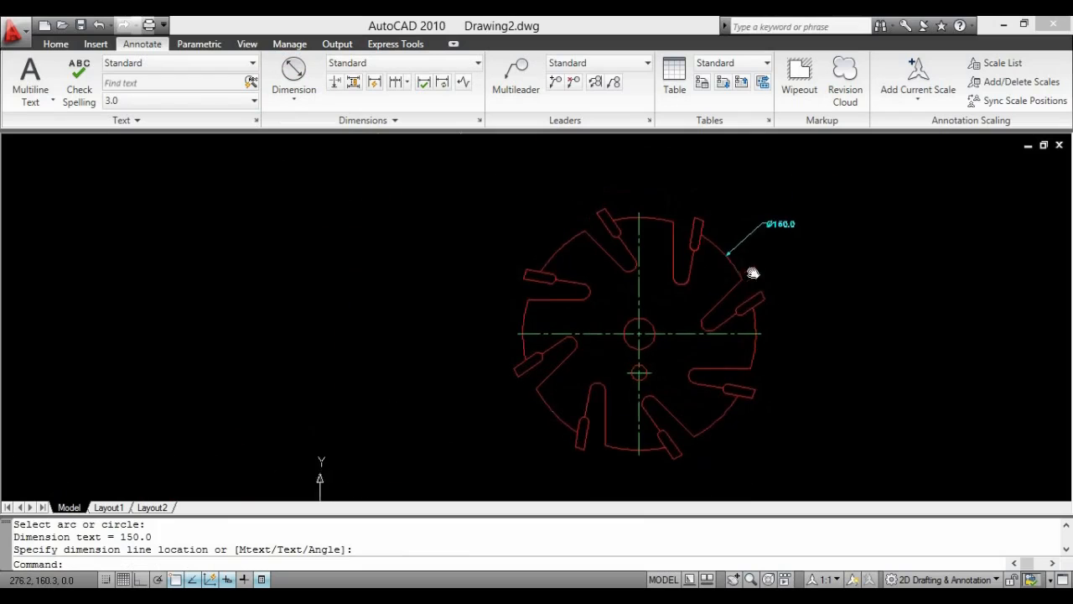
Add diameter dimensions to the center hole and the small hole below it, each with its text to the upper right.
{"action": "left_click", "coordinate": [291, 72]}
{"action": "scroll", "coordinate": [633, 352], "scroll_direction": "up", "scroll_amount": 3}
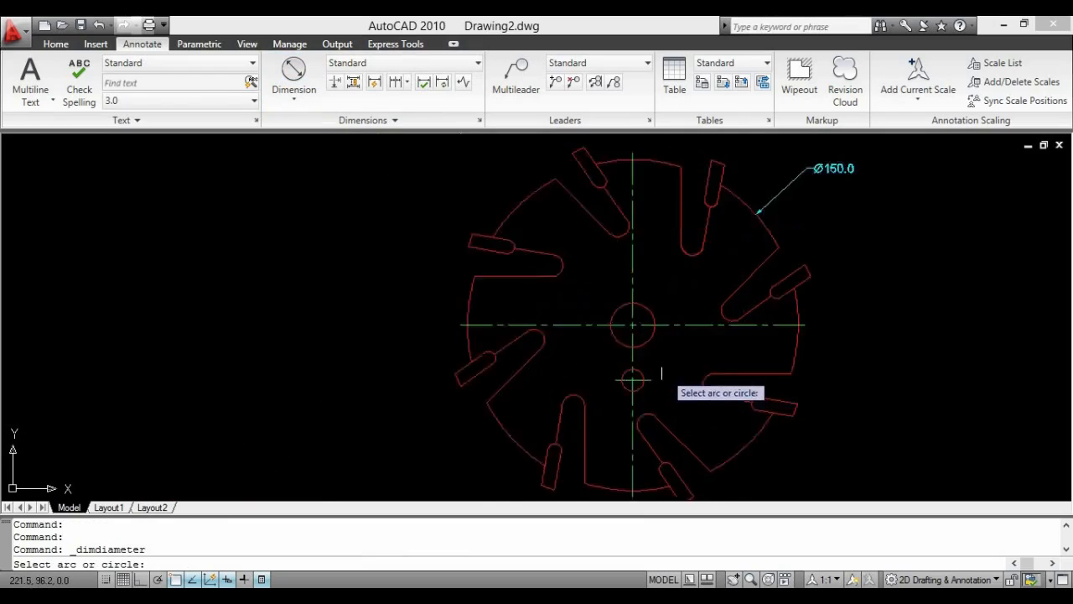
{"action": "left_click", "coordinate": [641, 291]}
{"action": "left_click", "coordinate": [667, 256]}
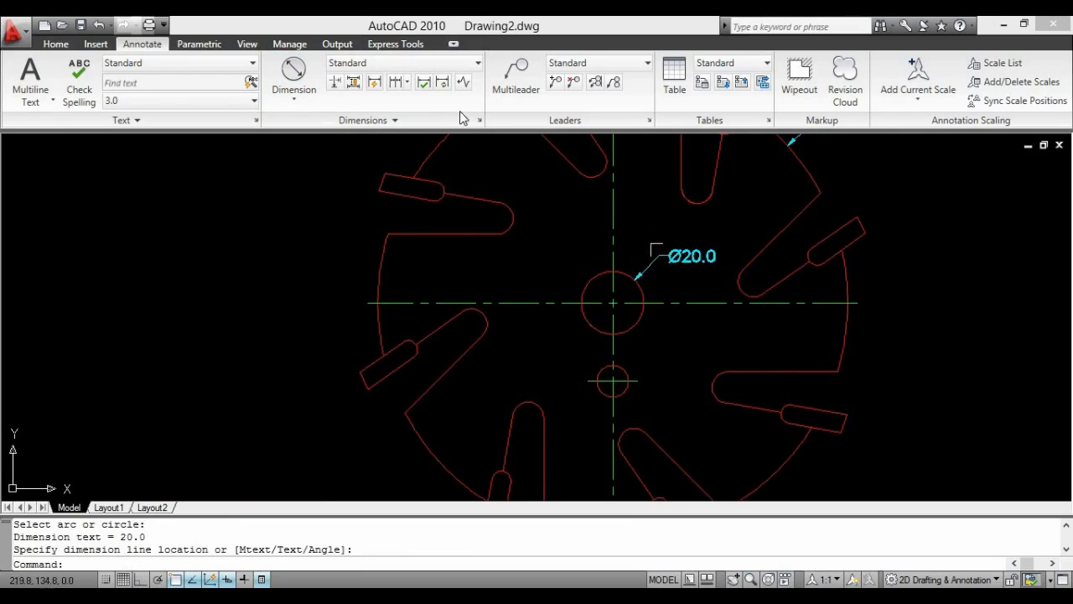
{"action": "left_click", "coordinate": [308, 74]}
{"action": "scroll", "coordinate": [594, 363], "scroll_direction": "up", "scroll_amount": 3}
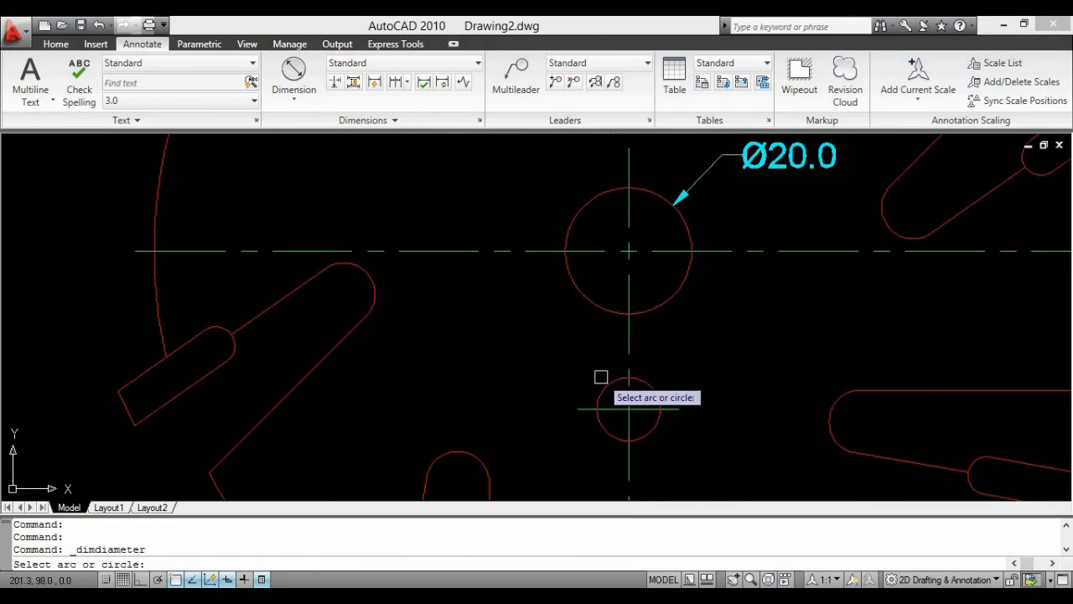
{"action": "left_click", "coordinate": [603, 382]}
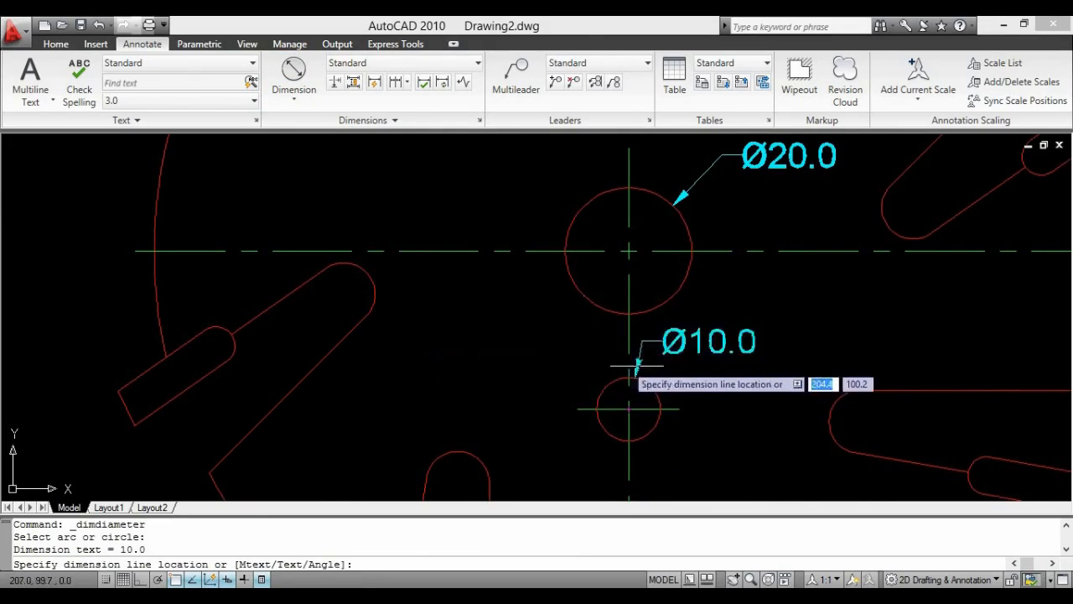
{"action": "left_click", "coordinate": [694, 362]}
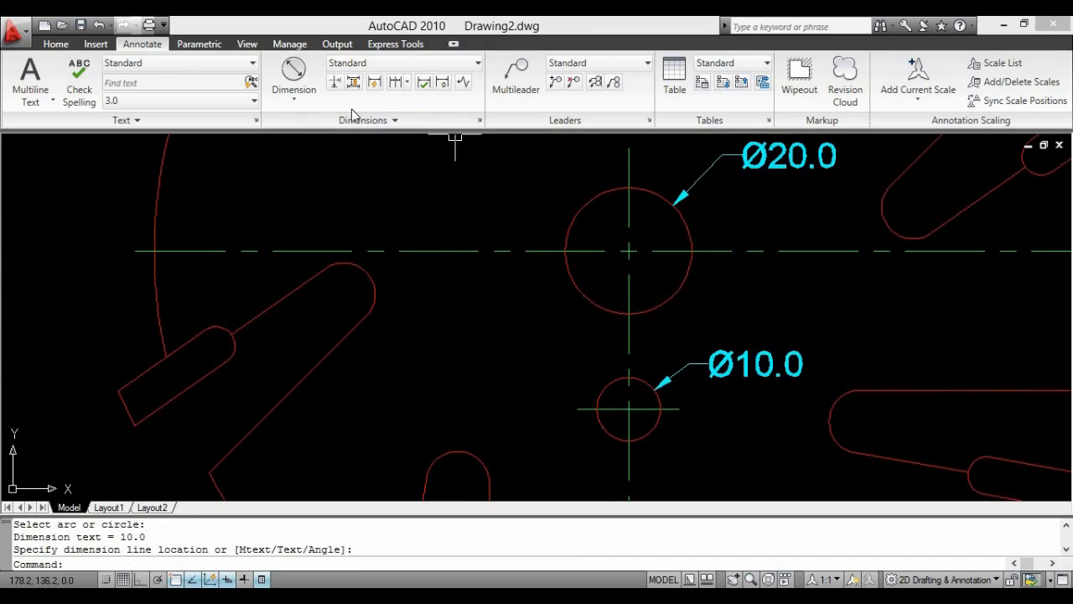
Add a vertical linear dimension between the centers of the center hole and the small hole, placed to their left.
{"action": "left_click", "coordinate": [308, 101]}
{"action": "left_click", "coordinate": [307, 132]}
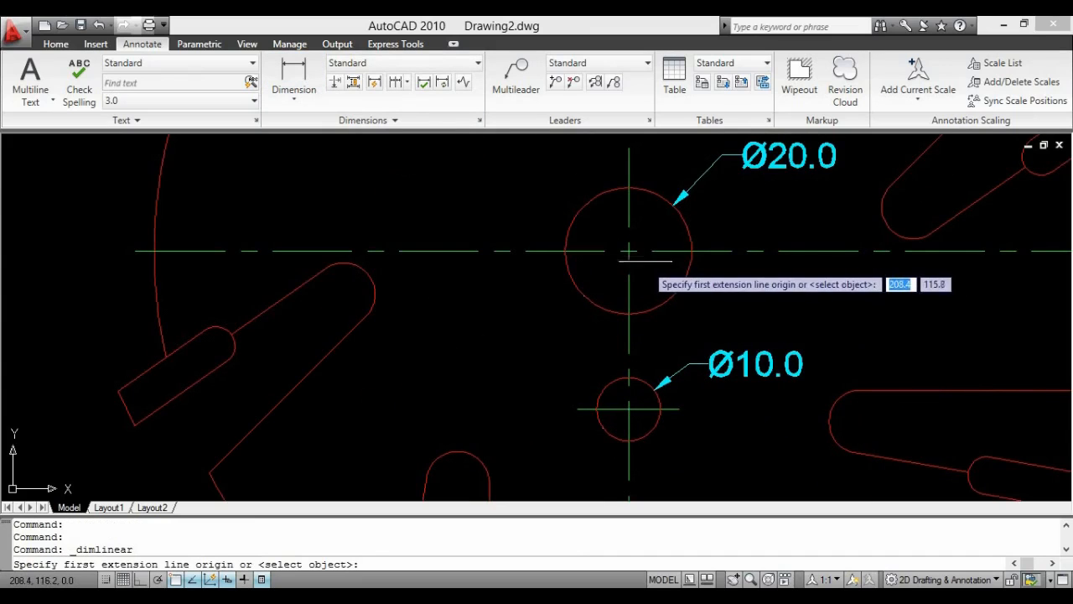
{"action": "scroll", "coordinate": [628, 248], "scroll_direction": "up", "scroll_amount": 8}
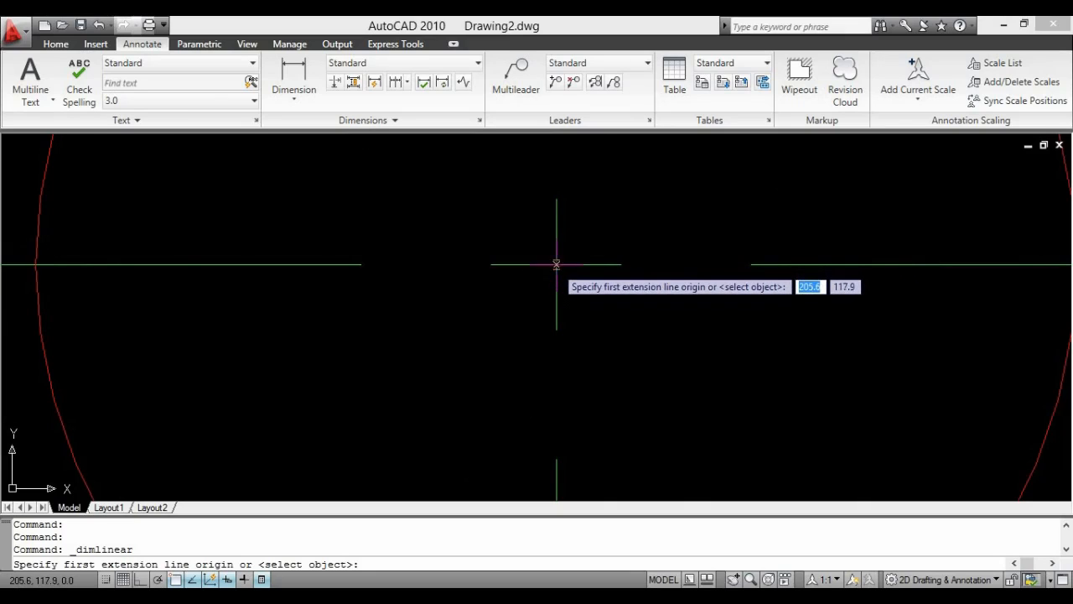
{"action": "scroll", "coordinate": [557, 264], "scroll_direction": "up", "scroll_amount": 1}
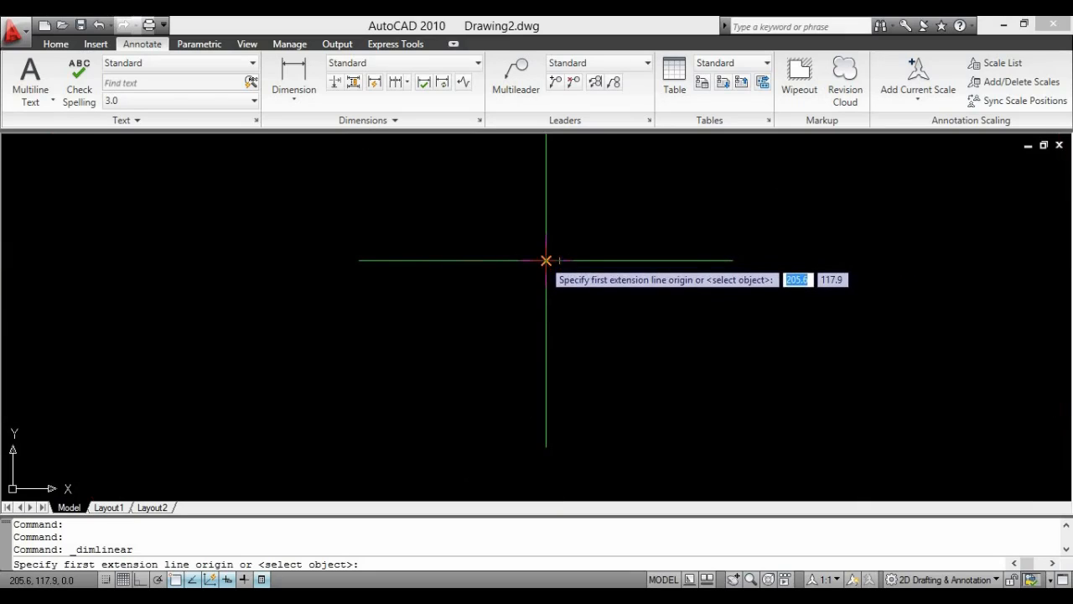
{"action": "left_click", "coordinate": [545, 243]}
{"action": "scroll", "coordinate": [544, 233], "scroll_direction": "down", "scroll_amount": 6}
{"action": "scroll", "coordinate": [524, 259], "scroll_direction": "up", "scroll_amount": 5}
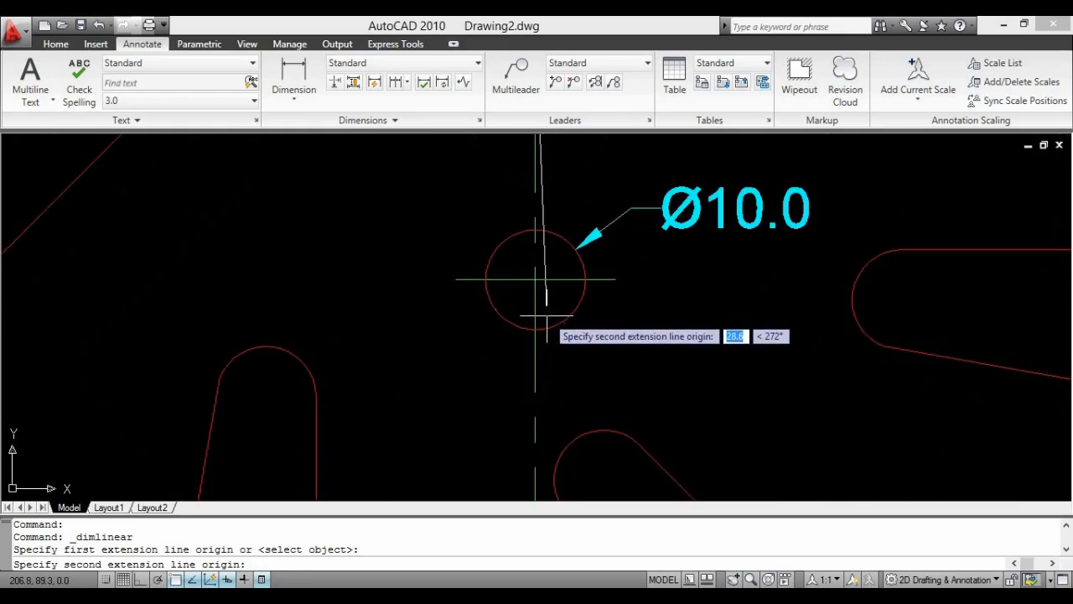
{"action": "scroll", "coordinate": [490, 208], "scroll_direction": "up", "scroll_amount": 3}
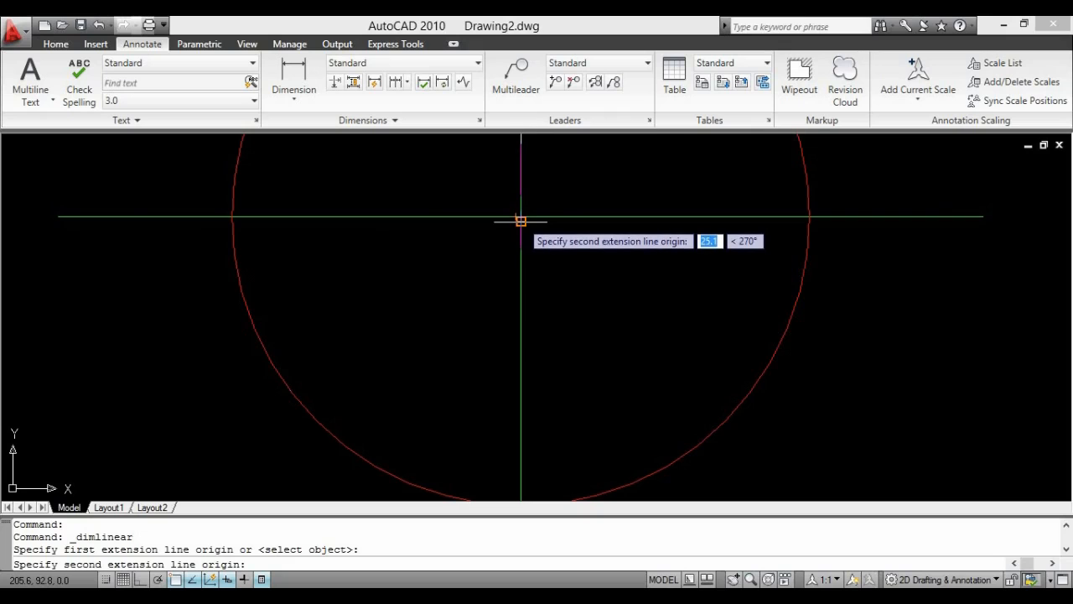
{"action": "left_click", "coordinate": [519, 217]}
{"action": "scroll", "coordinate": [524, 226], "scroll_direction": "down", "scroll_amount": 4}
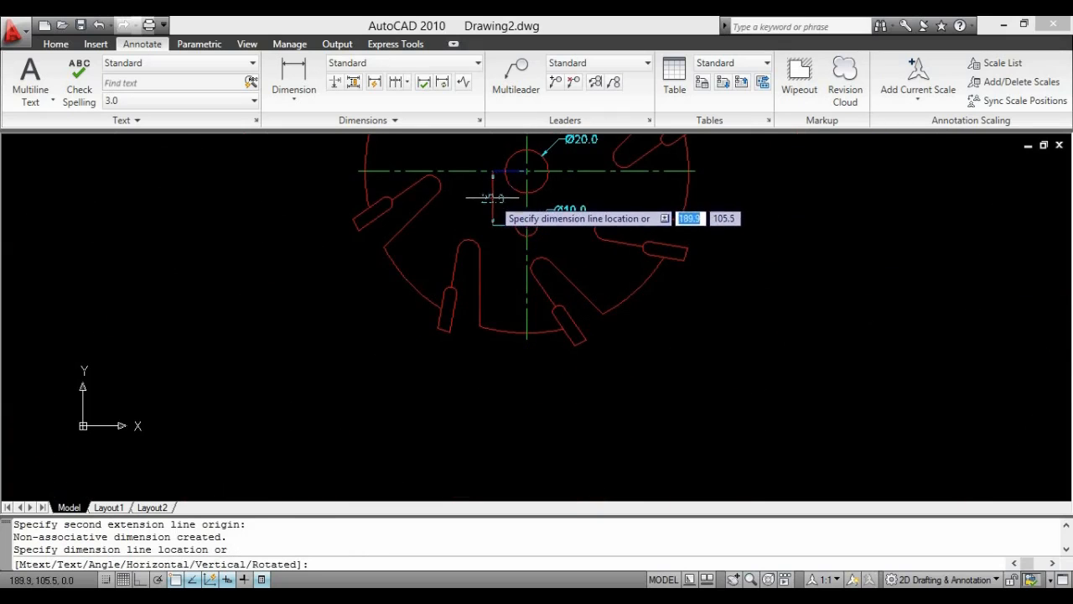
{"action": "left_click", "coordinate": [493, 216]}
{"action": "scroll", "coordinate": [563, 306], "scroll_direction": "up", "scroll_amount": 3}
{"action": "middle_click_drag", "start_coordinate": [562, 307], "coordinate": [661, 424]}
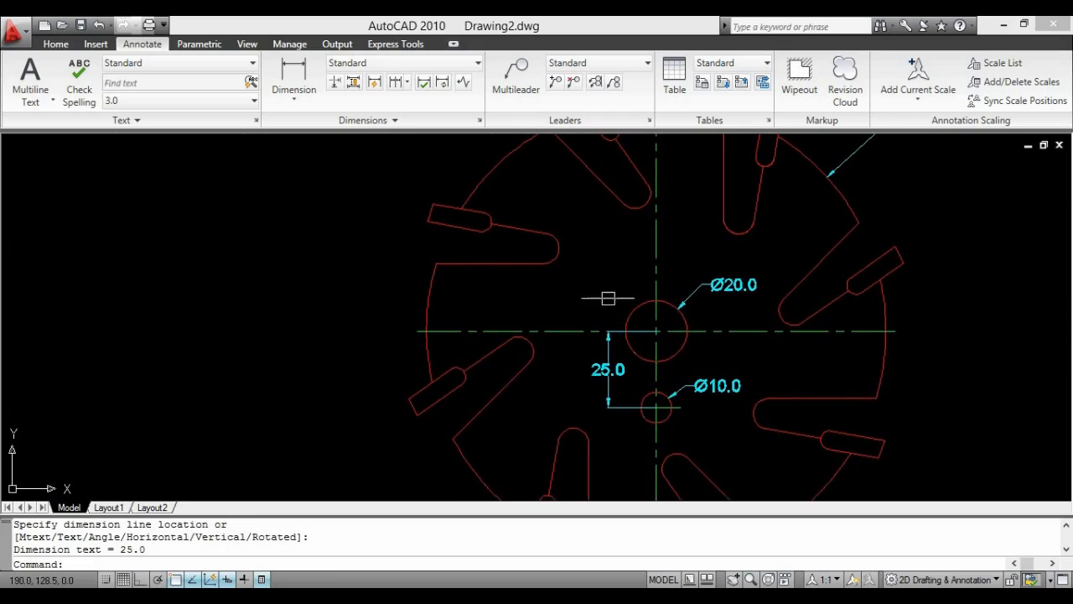
Add a radius dimension to the rounded inner end of the slot just right of the vertical centerline at the disc's top.
{"action": "middle_click_drag", "start_coordinate": [707, 264], "coordinate": [621, 271]}
{"action": "scroll", "coordinate": [616, 254], "scroll_direction": "down", "scroll_amount": 3}
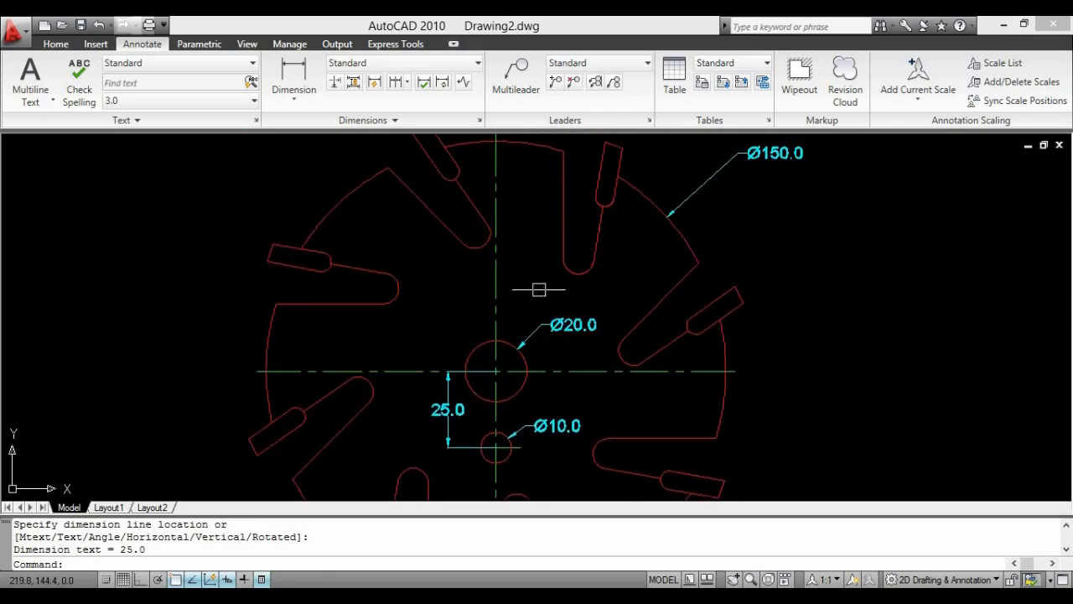
{"action": "scroll", "coordinate": [567, 295], "scroll_direction": "up", "scroll_amount": 2}
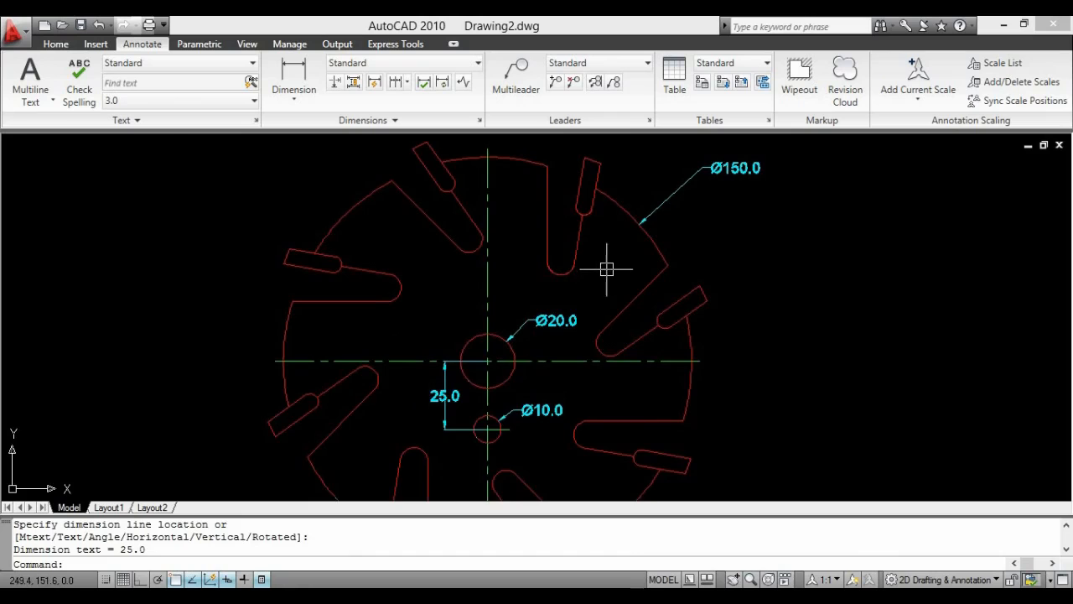
{"action": "middle_click_drag", "start_coordinate": [606, 269], "coordinate": [579, 293]}
{"action": "left_click", "coordinate": [302, 99]}
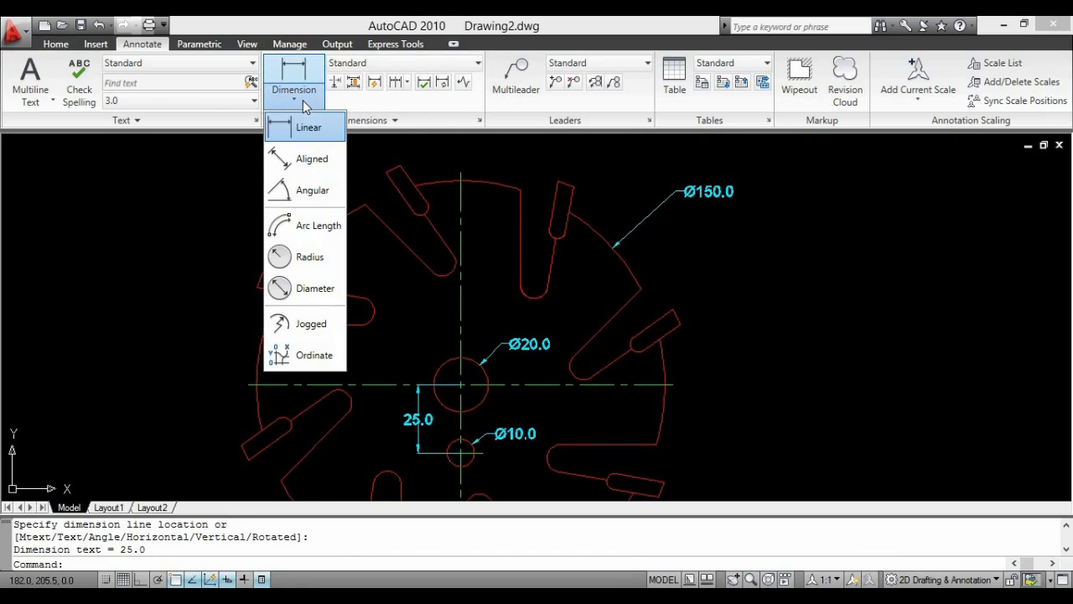
{"action": "left_click", "coordinate": [310, 258]}
{"action": "scroll", "coordinate": [537, 297], "scroll_direction": "up", "scroll_amount": 3}
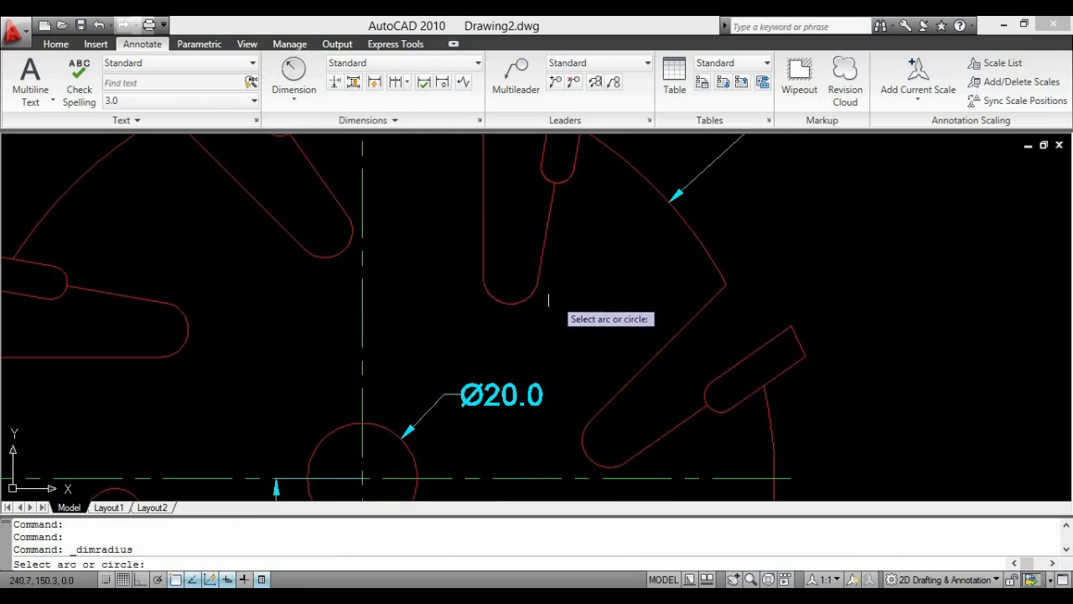
{"action": "left_click", "coordinate": [510, 297]}
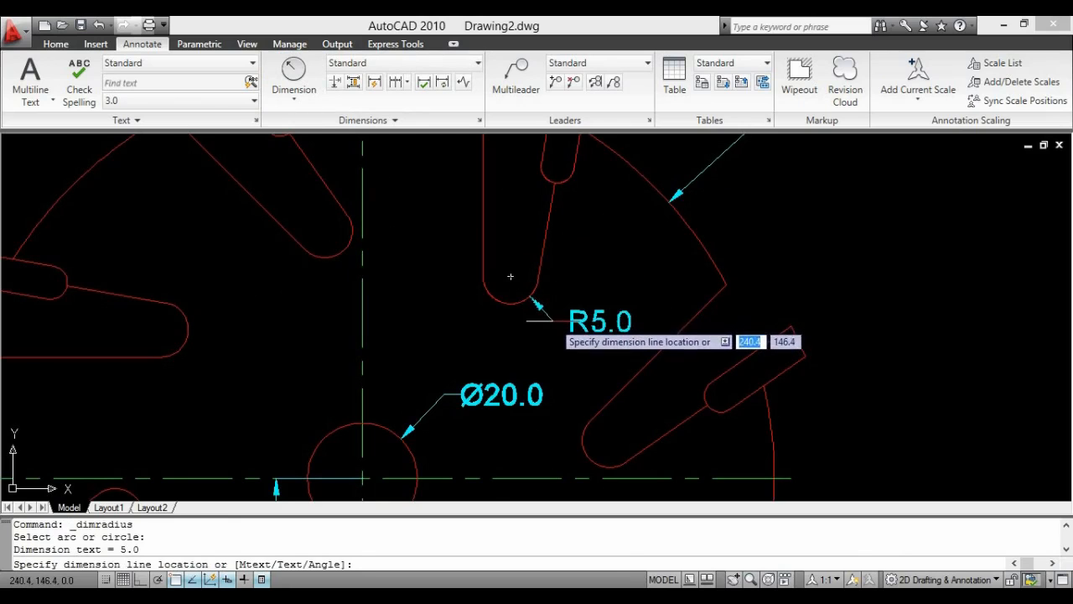
{"action": "left_click", "coordinate": [550, 318]}
Add a radius dimension to the rounded end of the blade in the same slot, with its text beside the slot.
{"action": "left_click", "coordinate": [293, 80]}
{"action": "scroll", "coordinate": [512, 192], "scroll_direction": "up", "scroll_amount": 3}
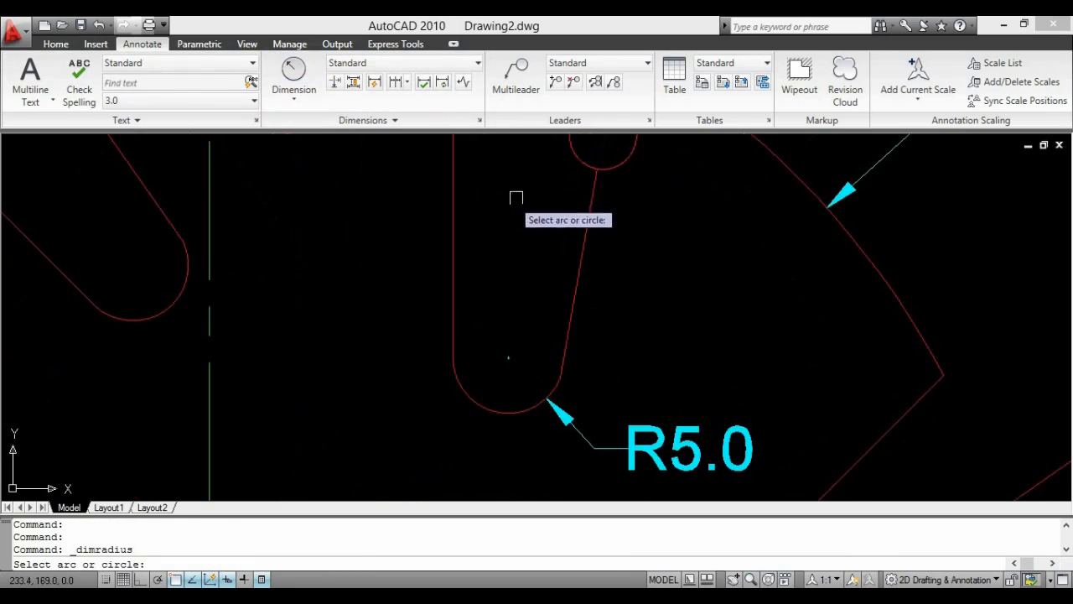
{"action": "left_click", "coordinate": [573, 153]}
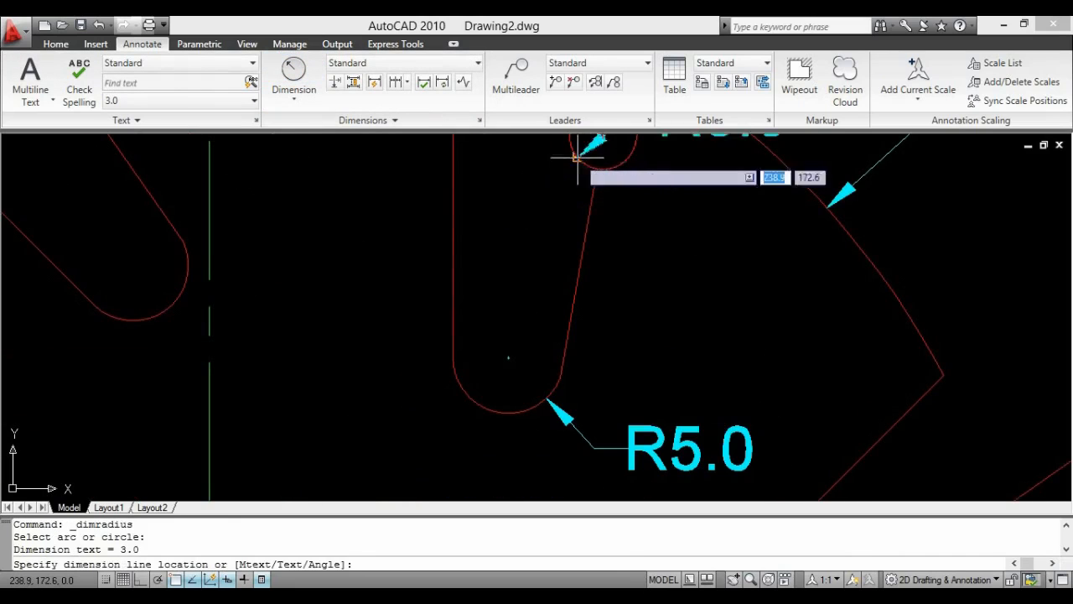
{"action": "left_click", "coordinate": [651, 245]}
{"action": "scroll", "coordinate": [605, 254], "scroll_direction": "down", "scroll_amount": 5}
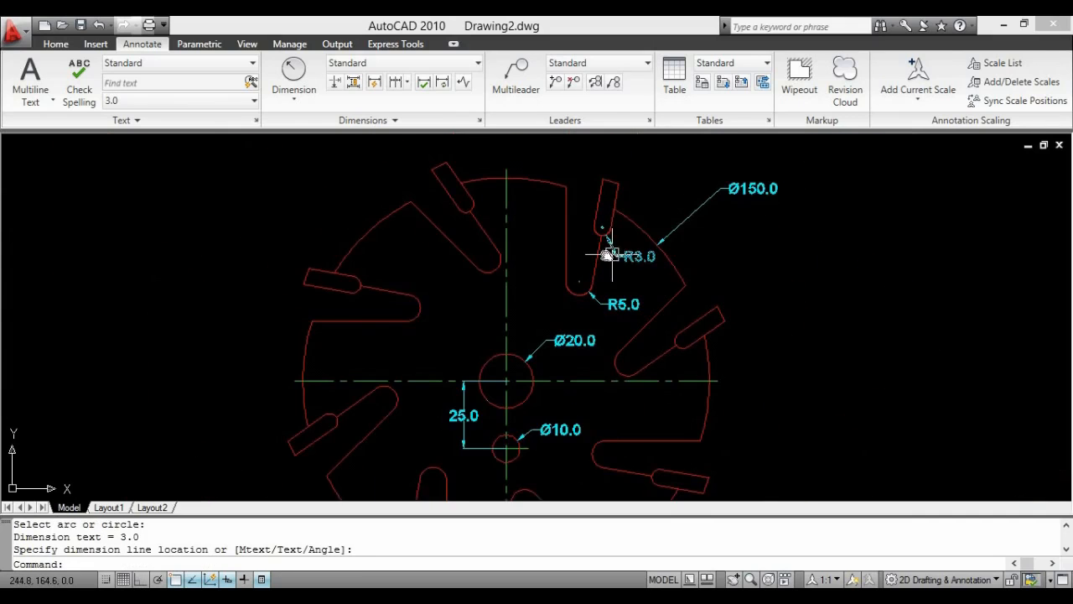
{"action": "middle_click_drag", "start_coordinate": [609, 253], "coordinate": [512, 262]}
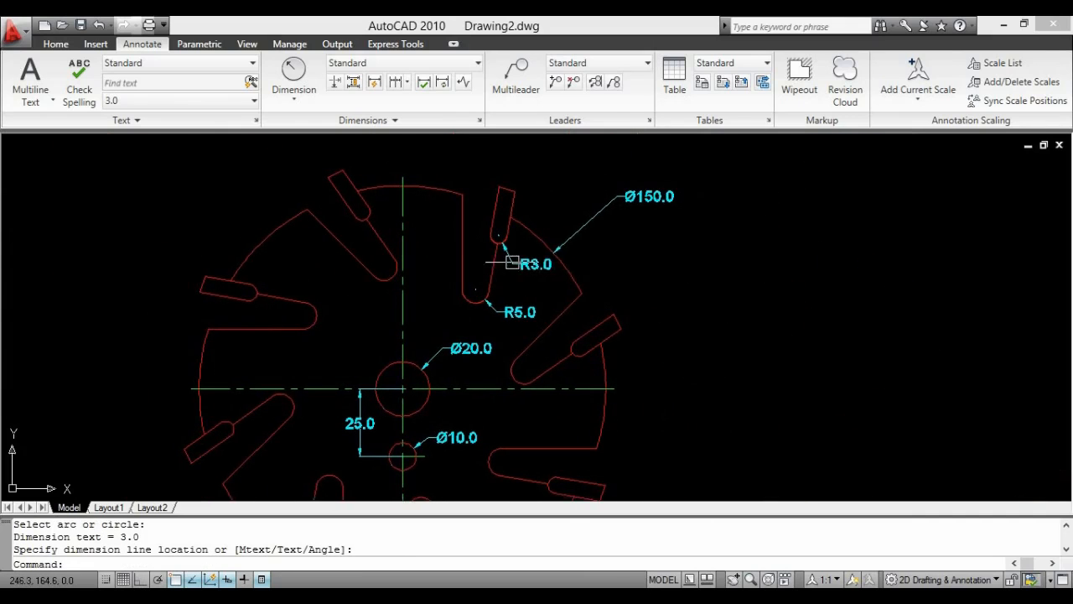
Add an angular dimension between the slot's vertical edge and its slanted edge, placed above the disc.
{"action": "left_click", "coordinate": [290, 99]}
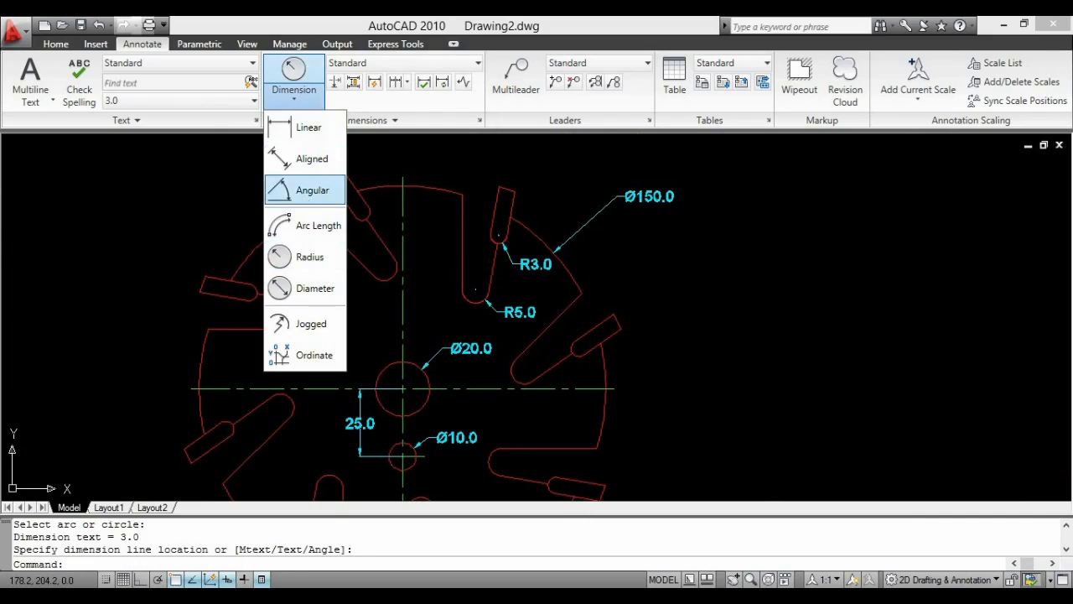
{"action": "left_click", "coordinate": [307, 191]}
{"action": "left_click", "coordinate": [457, 239]}
{"action": "left_click", "coordinate": [463, 245]}
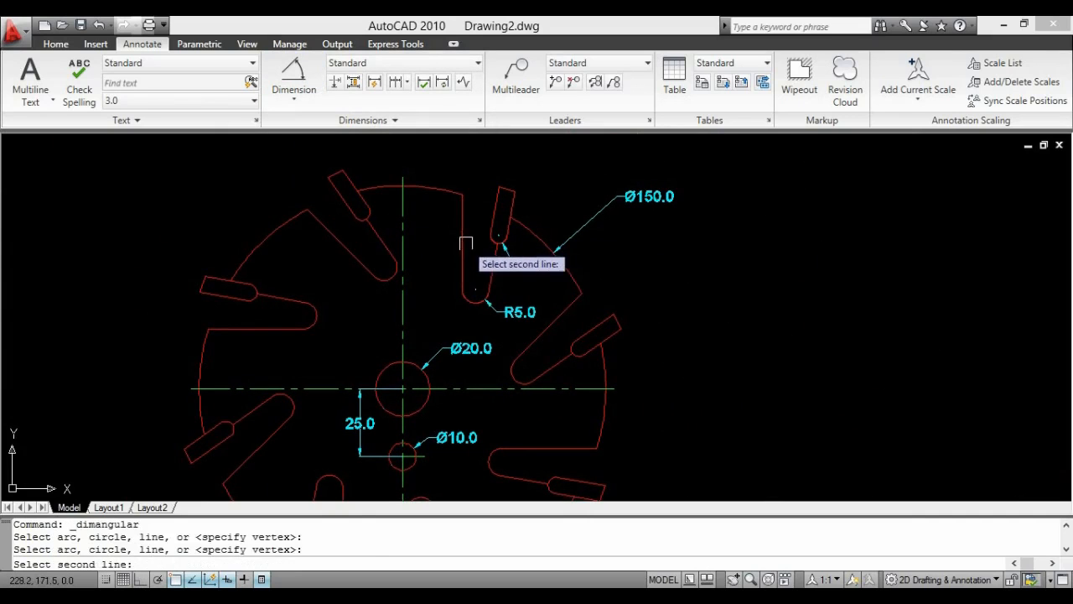
{"action": "left_click", "coordinate": [494, 256]}
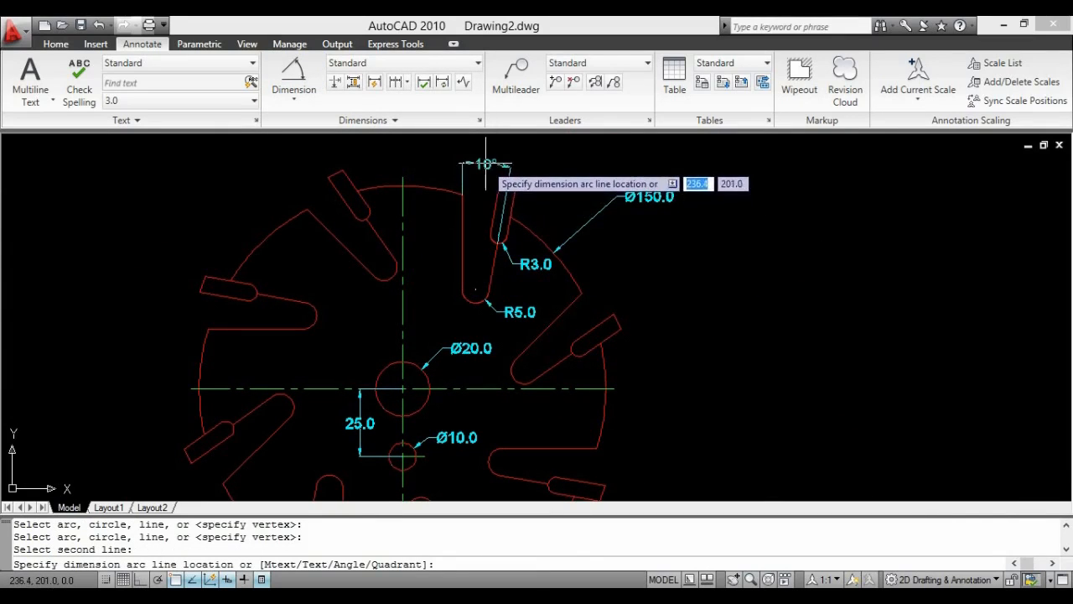
{"action": "left_click", "coordinate": [484, 160]}
{"action": "scroll", "coordinate": [511, 214], "scroll_direction": "up", "scroll_amount": 2}
{"action": "middle_click_drag", "start_coordinate": [520, 228], "coordinate": [557, 279]}
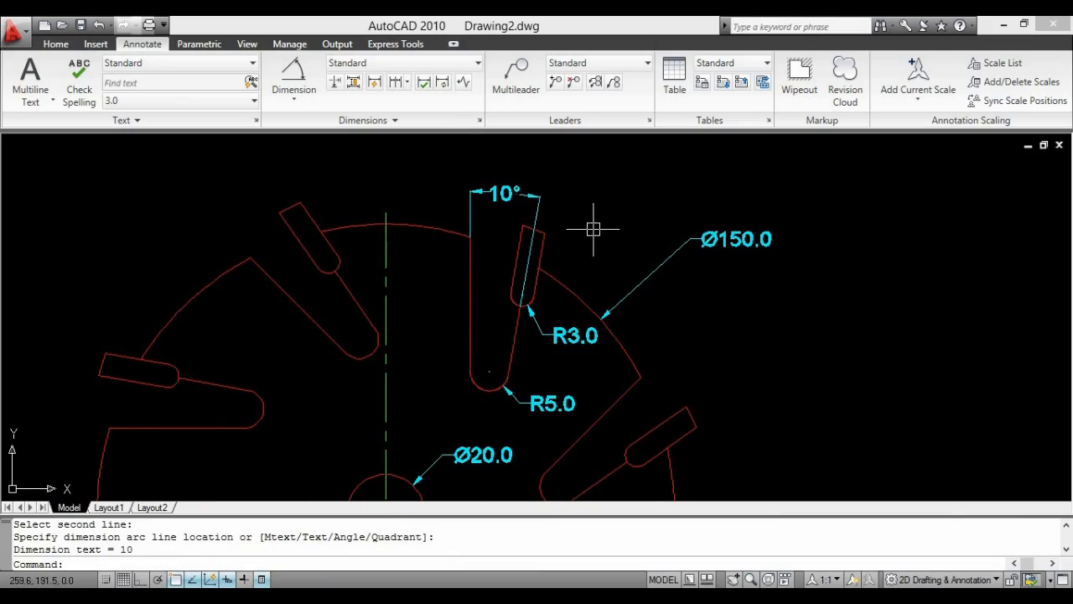
Add a horizontal linear dimension from the vertical centerline's top to the slot's vertical edge, in line with the angular dimension.
{"action": "left_click", "coordinate": [295, 98]}
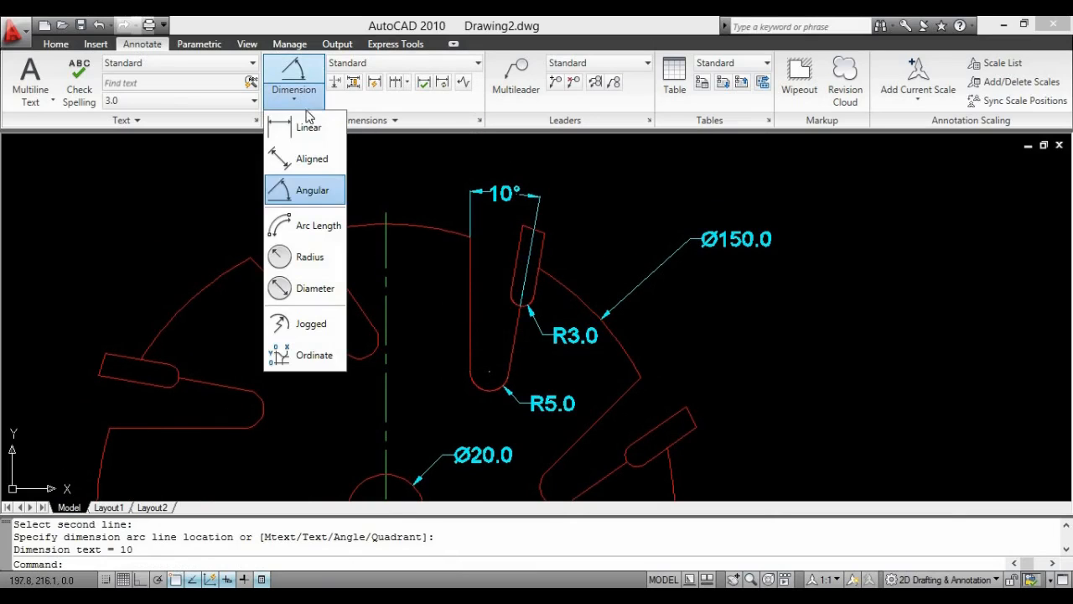
{"action": "left_click", "coordinate": [307, 129]}
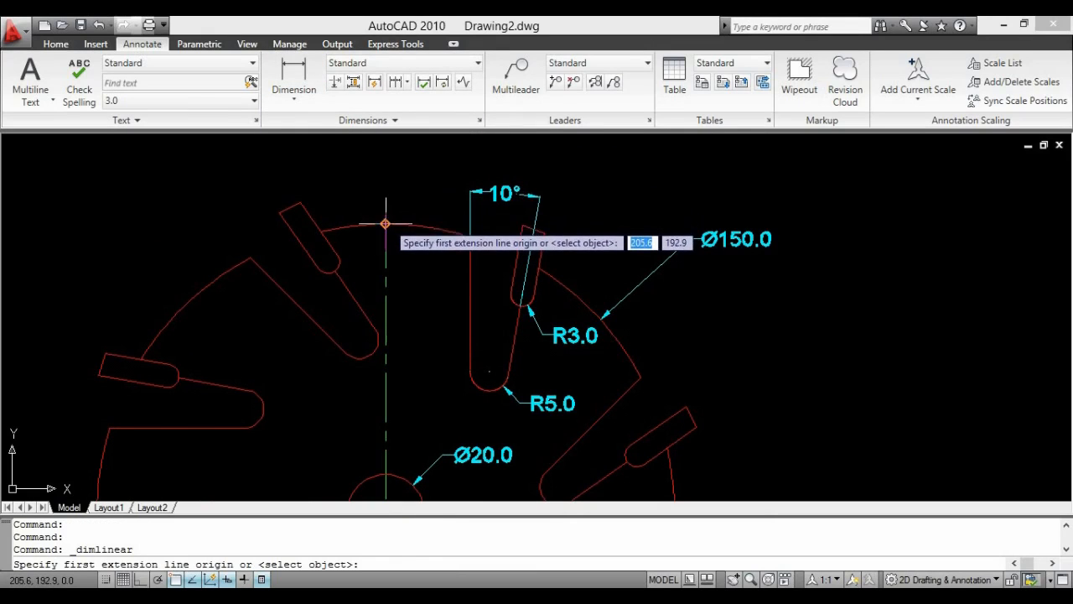
{"action": "left_click", "coordinate": [384, 212]}
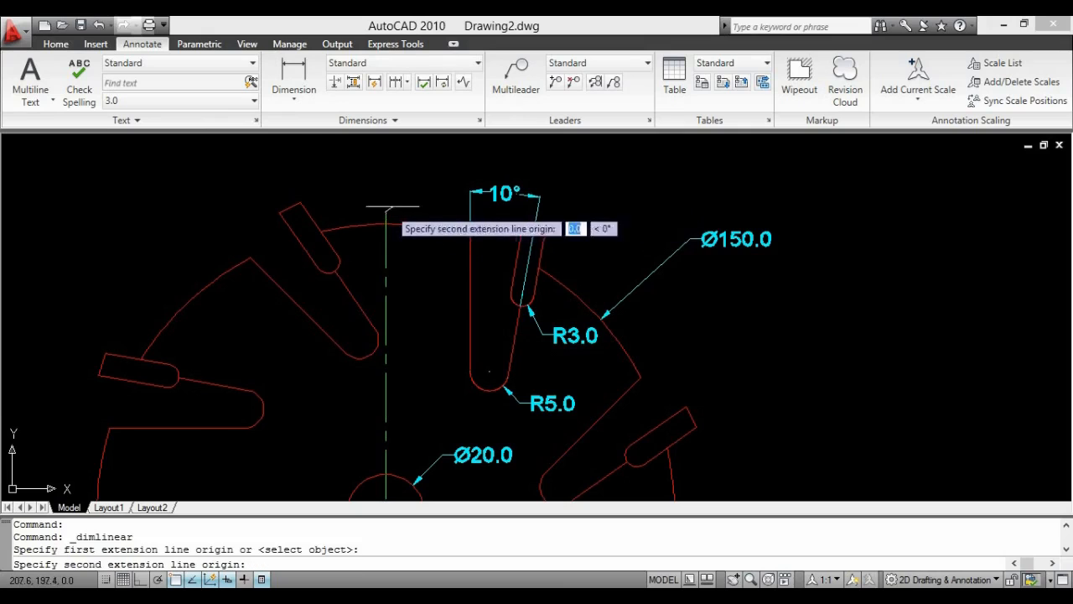
{"action": "left_click", "coordinate": [469, 236]}
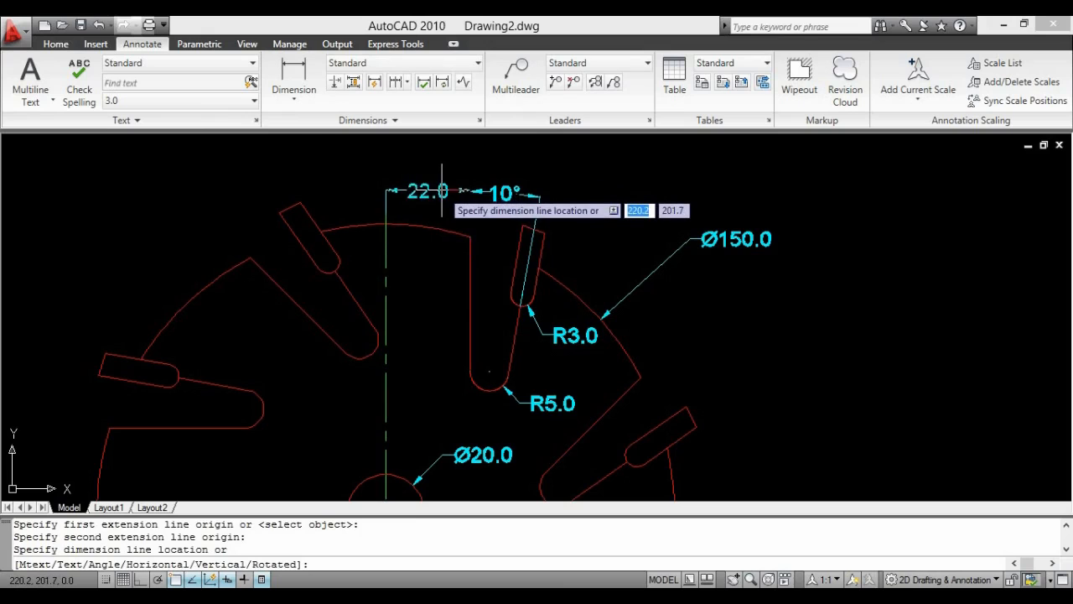
{"action": "left_click", "coordinate": [441, 191]}
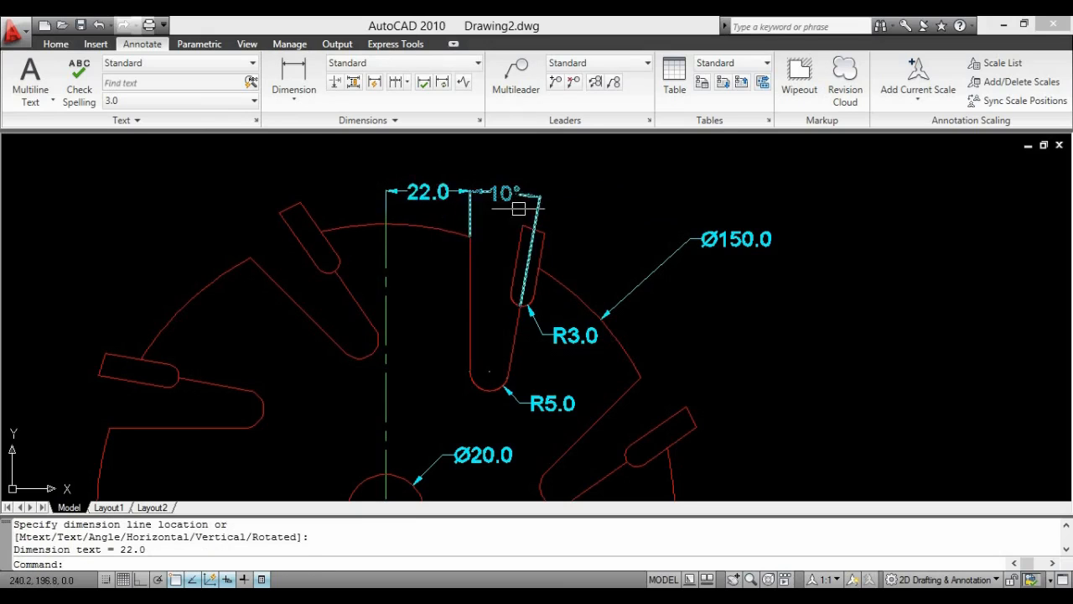
{"action": "scroll", "coordinate": [518, 208], "scroll_direction": "up", "scroll_amount": 3}
{"action": "scroll", "coordinate": [469, 199], "scroll_direction": "down", "scroll_amount": 3}
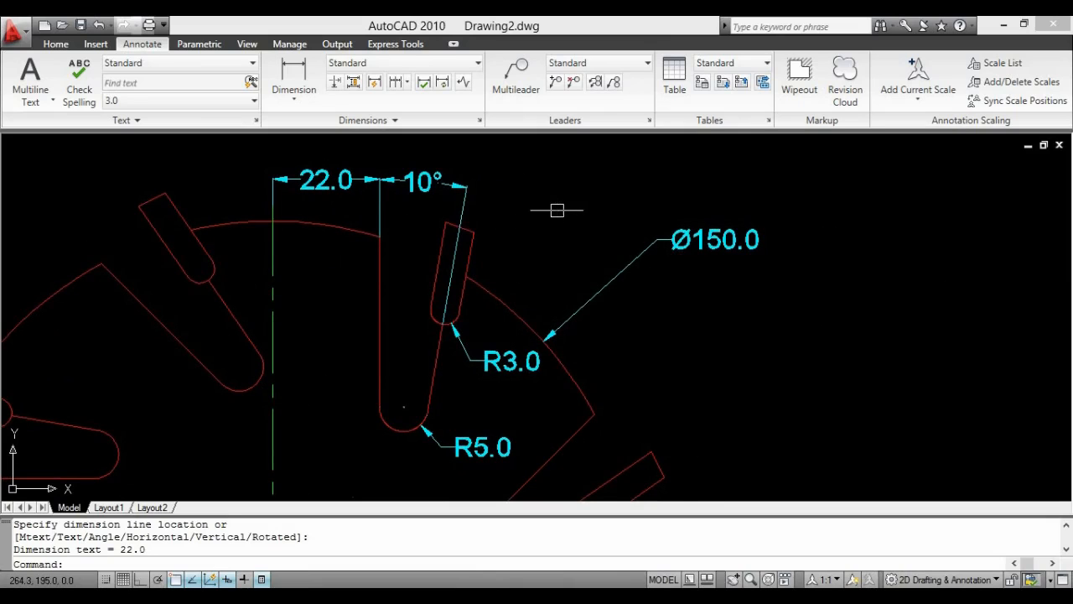
Add a vertical linear dimension from the top of the slot's vertical edge to the lowest point of its rounded end, placed between the slot and the vertical centerline.
{"action": "scroll", "coordinate": [557, 204], "scroll_direction": "down", "scroll_amount": 2}
{"action": "middle_click_drag", "start_coordinate": [558, 201], "coordinate": [575, 199]}
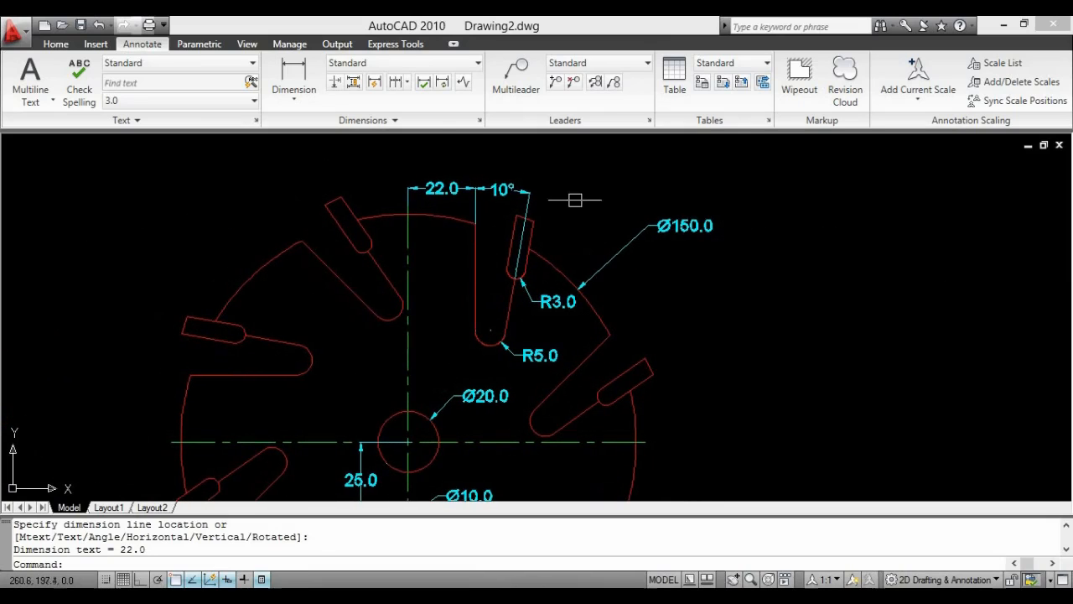
{"action": "left_click", "coordinate": [310, 105]}
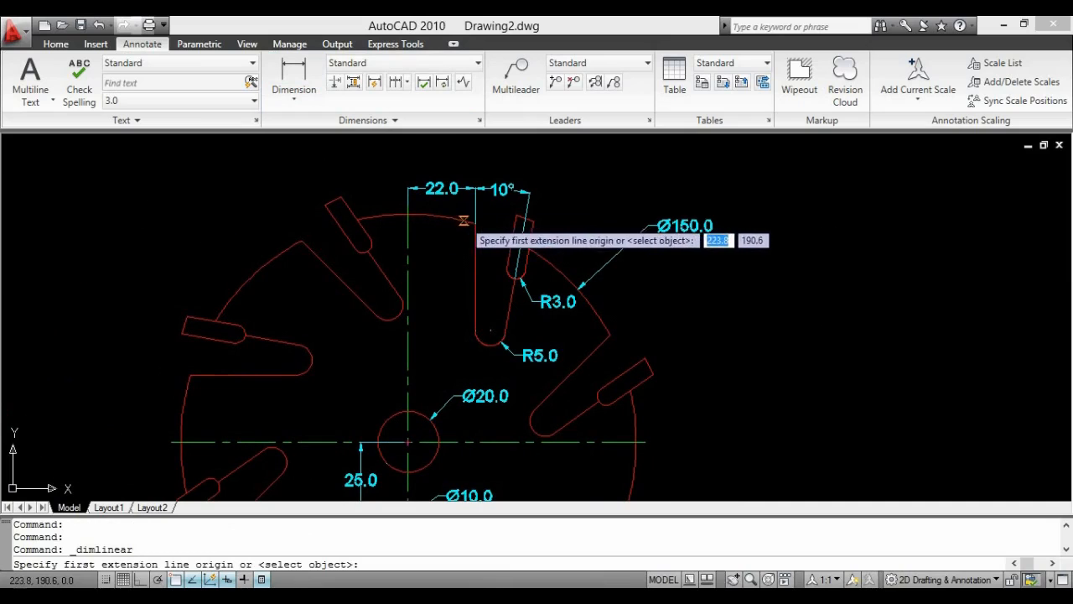
{"action": "left_click", "coordinate": [475, 223]}
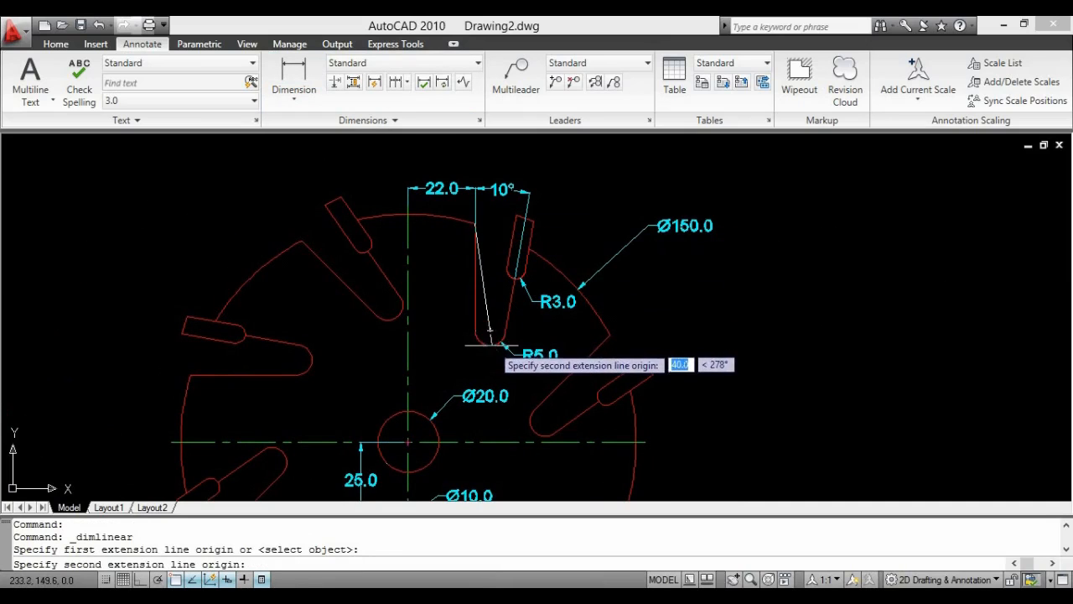
{"action": "scroll", "coordinate": [489, 344], "scroll_direction": "up", "scroll_amount": 5}
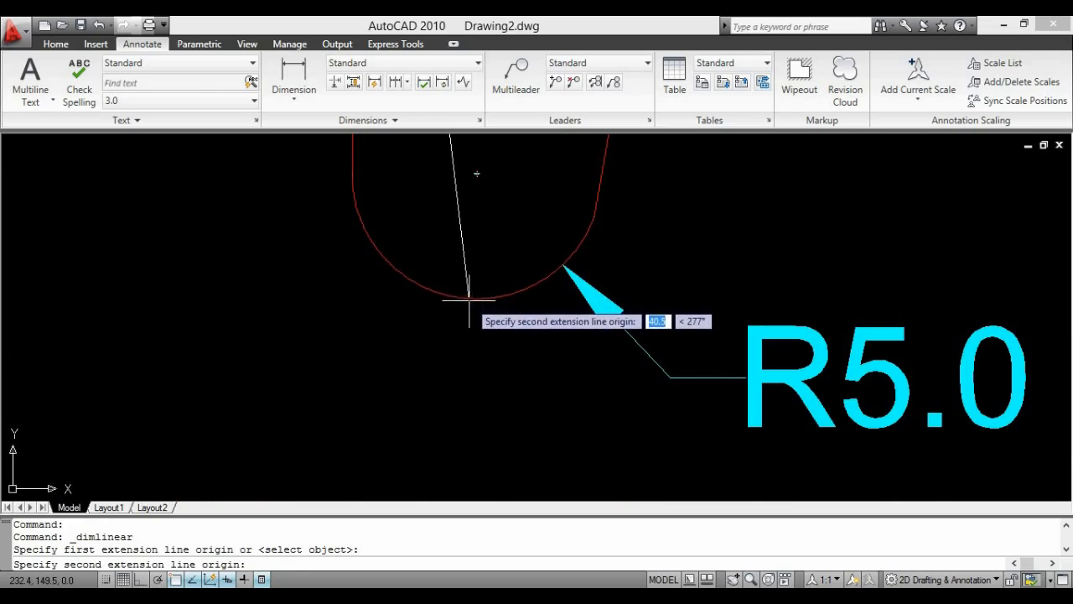
{"action": "left_click", "coordinate": [477, 298]}
{"action": "scroll", "coordinate": [355, 275], "scroll_direction": "down", "scroll_amount": 5}
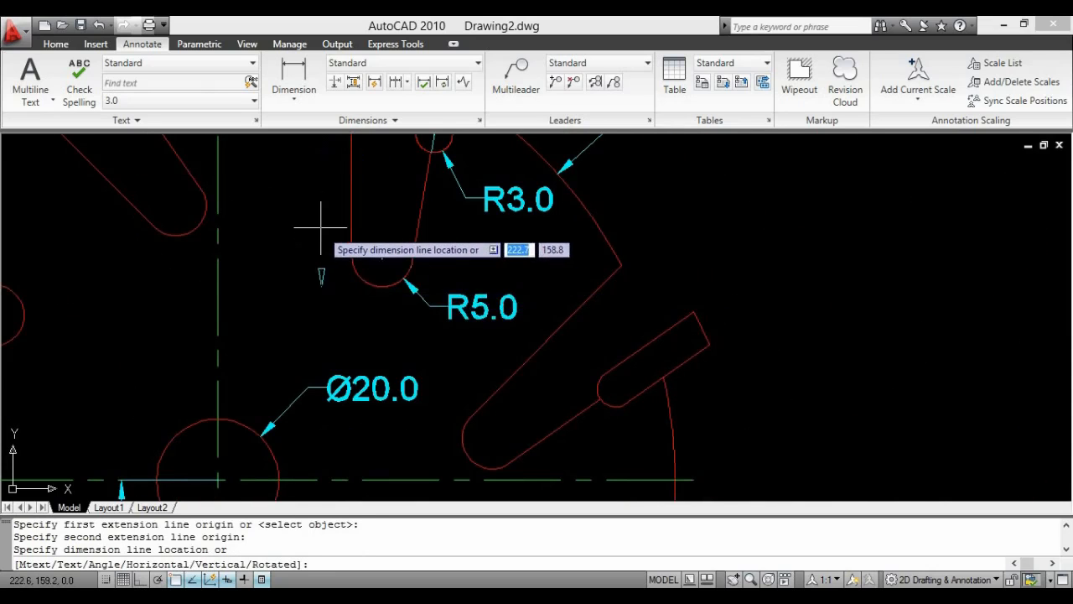
{"action": "middle_click_drag", "start_coordinate": [319, 225], "coordinate": [350, 278]}
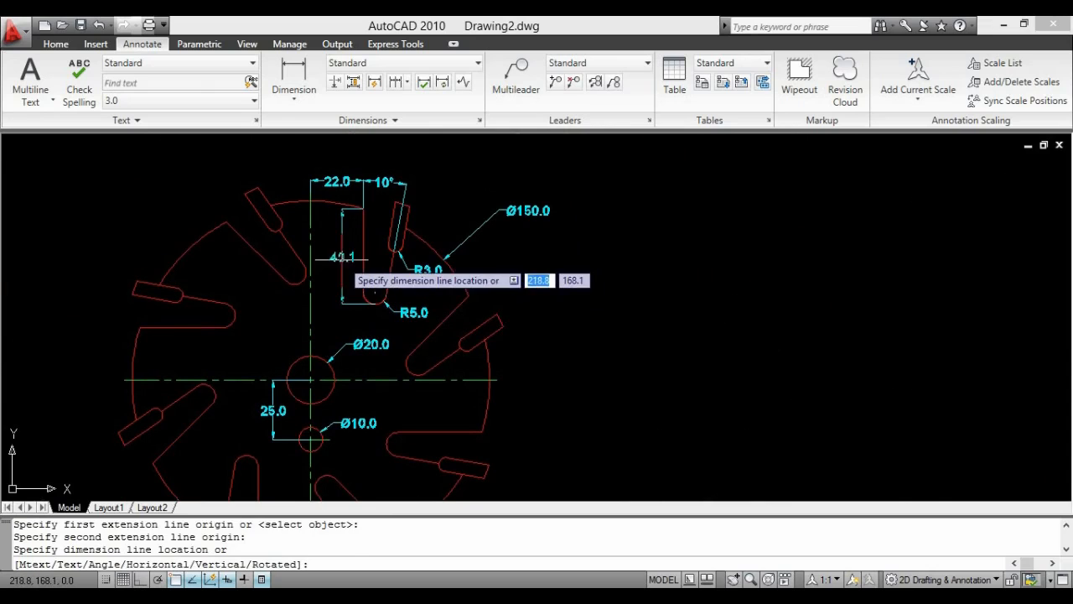
{"action": "left_click", "coordinate": [339, 259]}
{"action": "scroll", "coordinate": [492, 251], "scroll_direction": "down", "scroll_amount": 2}
{"action": "middle_click_drag", "start_coordinate": [475, 282], "coordinate": [849, 276]}
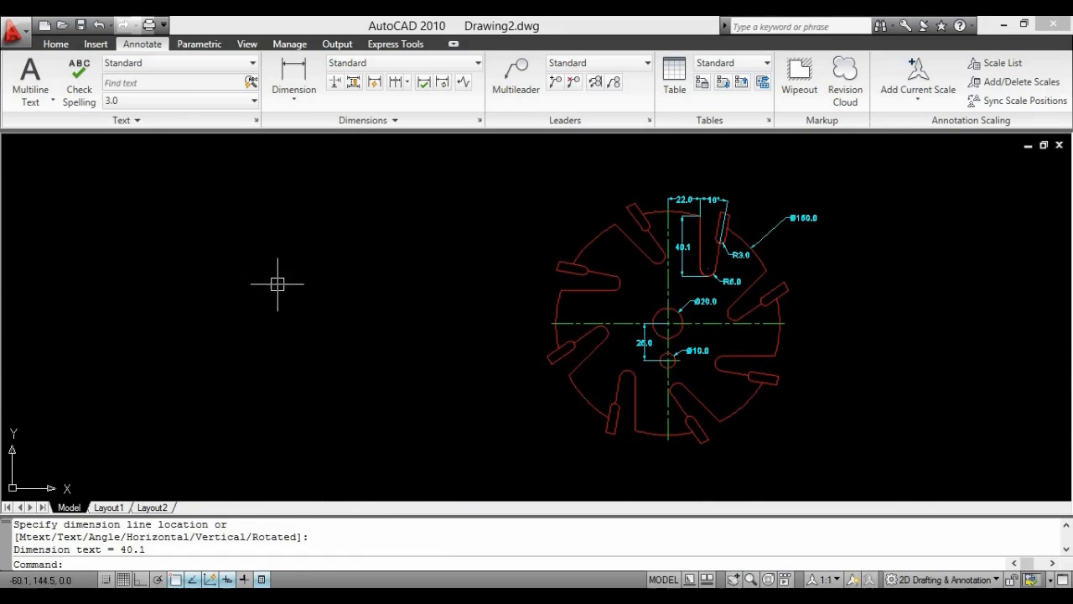
{"action": "key", "text": "Escape"}
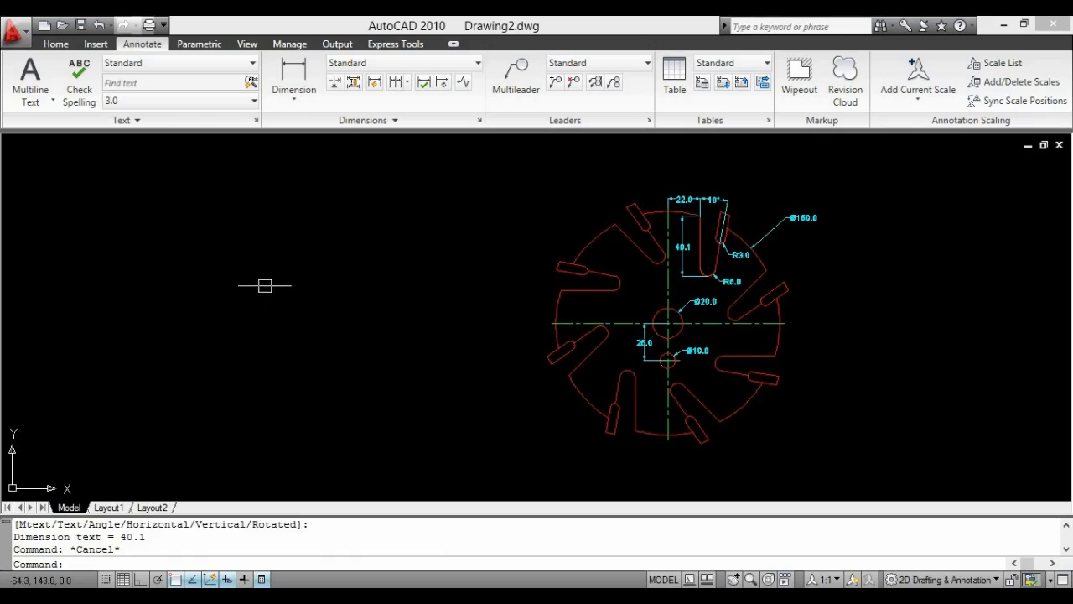